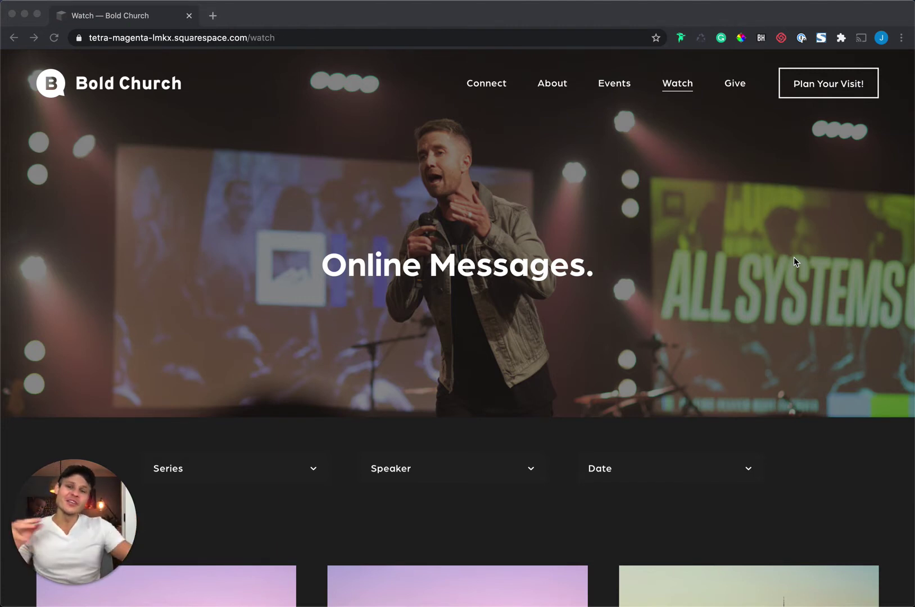
# Look through the published Watch page, from the header banner and filters down through the message grid to the footer
pyautogui.scroll(-3, 758, 311)
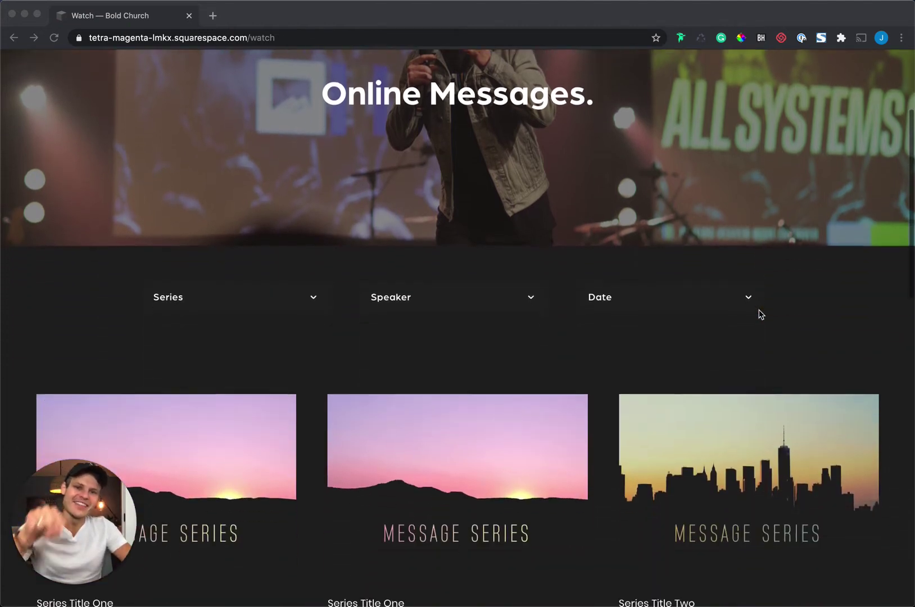
pyautogui.scroll(-7, 759, 312)
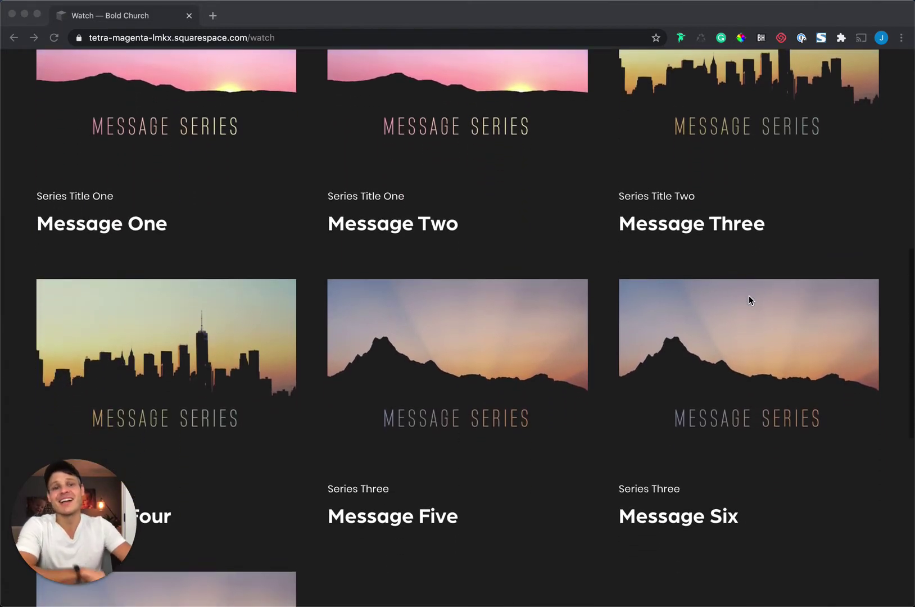
pyautogui.scroll(-7, 749, 298)
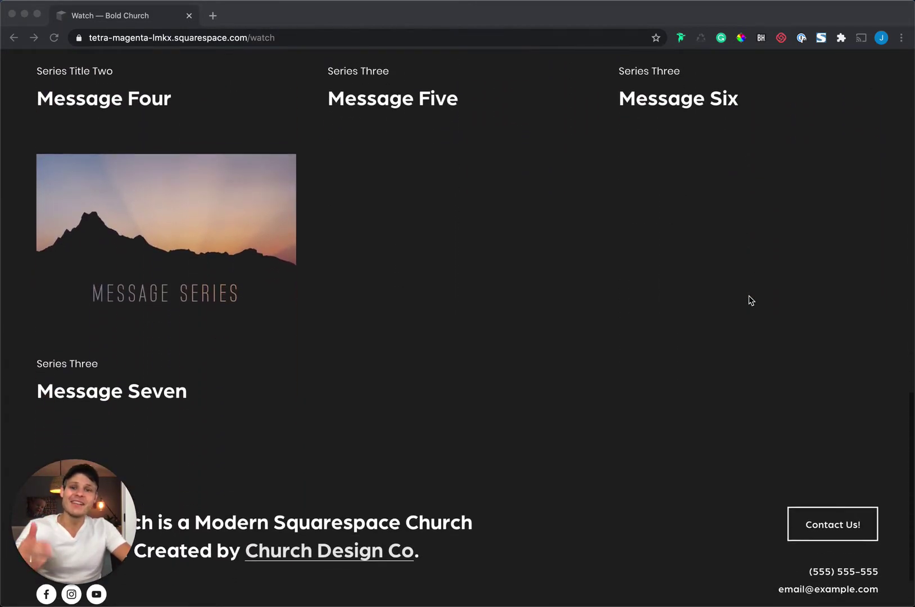
pyautogui.scroll(-2, 751, 300)
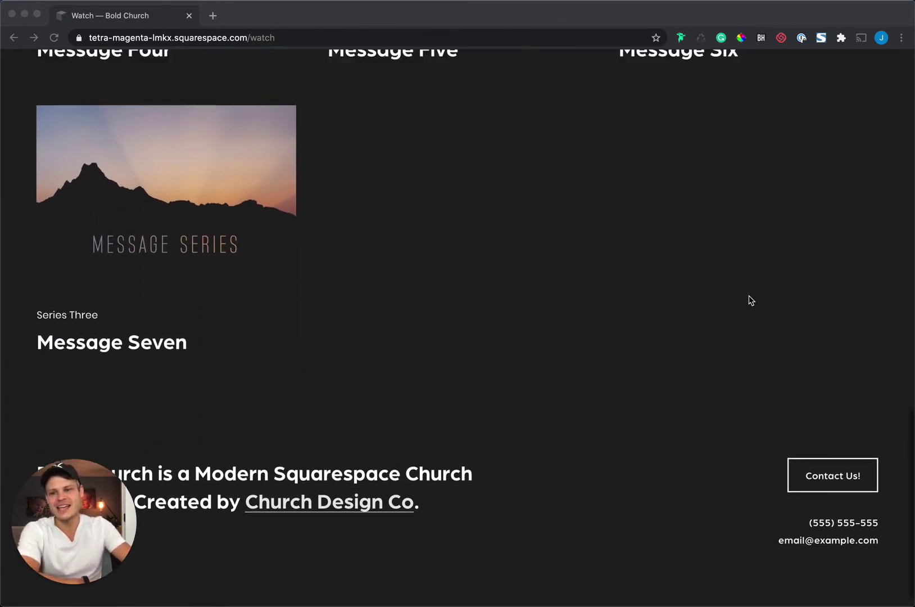
pyautogui.scroll(15, 751, 299)
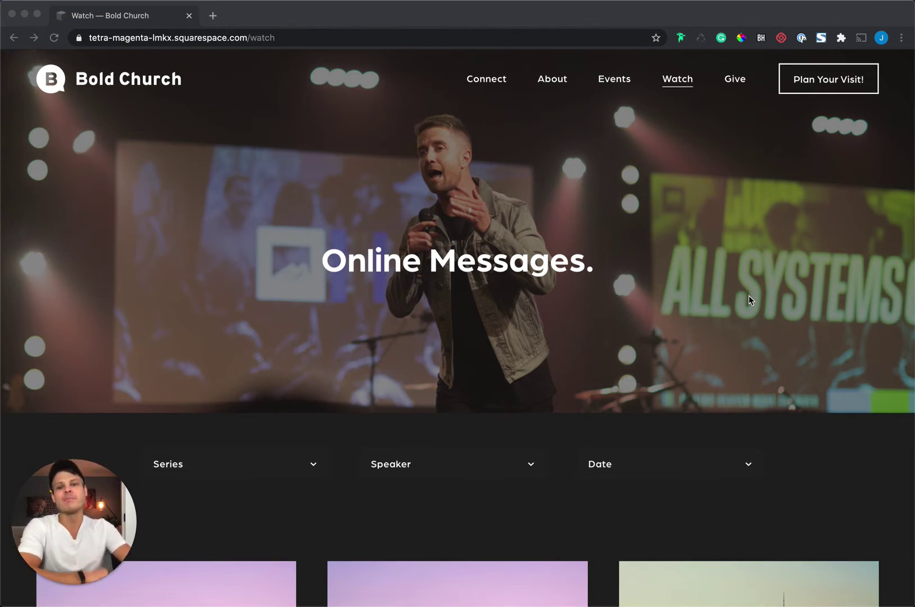
pyautogui.scroll(-10, 749, 297)
pyautogui.scroll(-5, 759, 295)
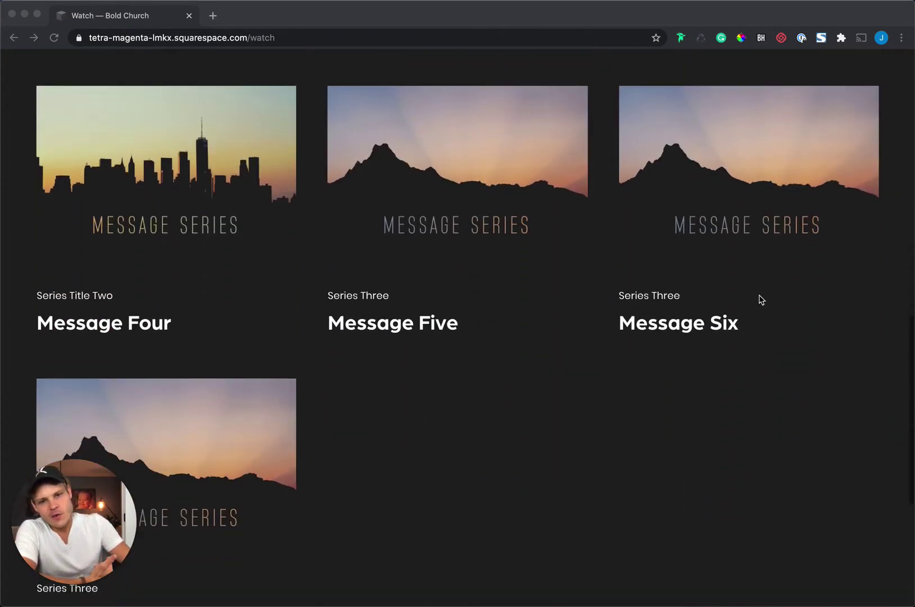
pyautogui.scroll(15, 758, 296)
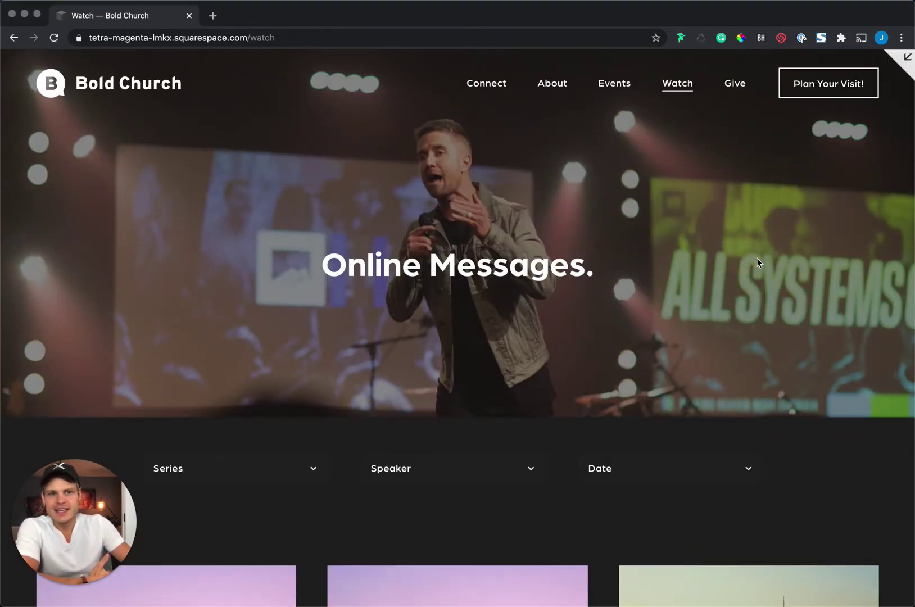
# Open the site's page management view and look over the Watch blog page in the preview
pyautogui.click(908, 61)
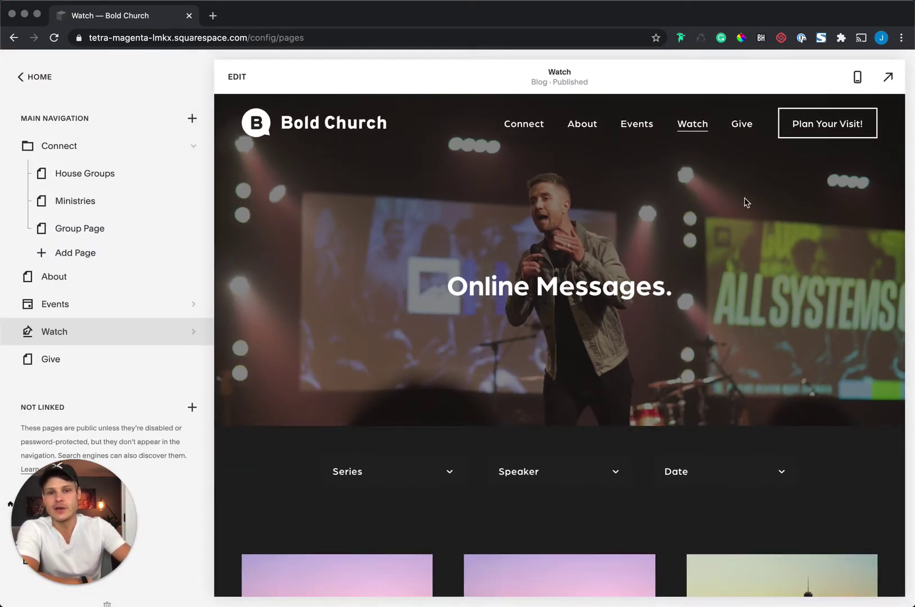
pyautogui.scroll(-2, 430, 302)
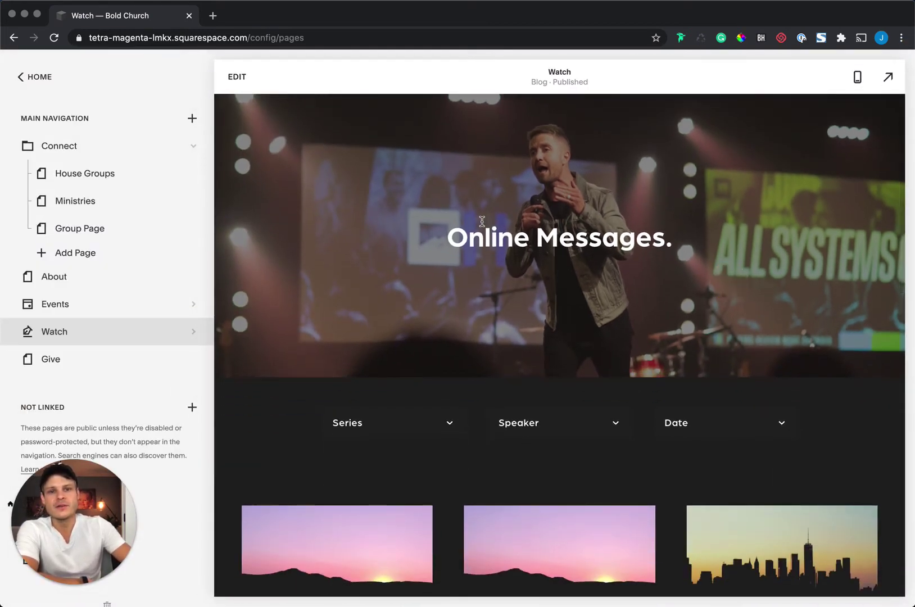
pyautogui.scroll(-1, 490, 257)
pyautogui.scroll(-1, 490, 257)
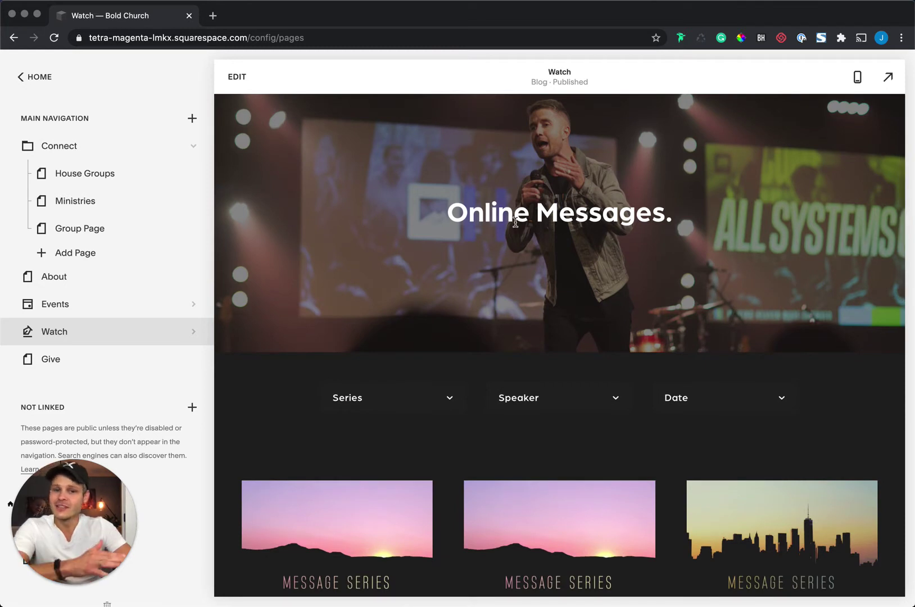
pyautogui.scroll(-5, 639, 273)
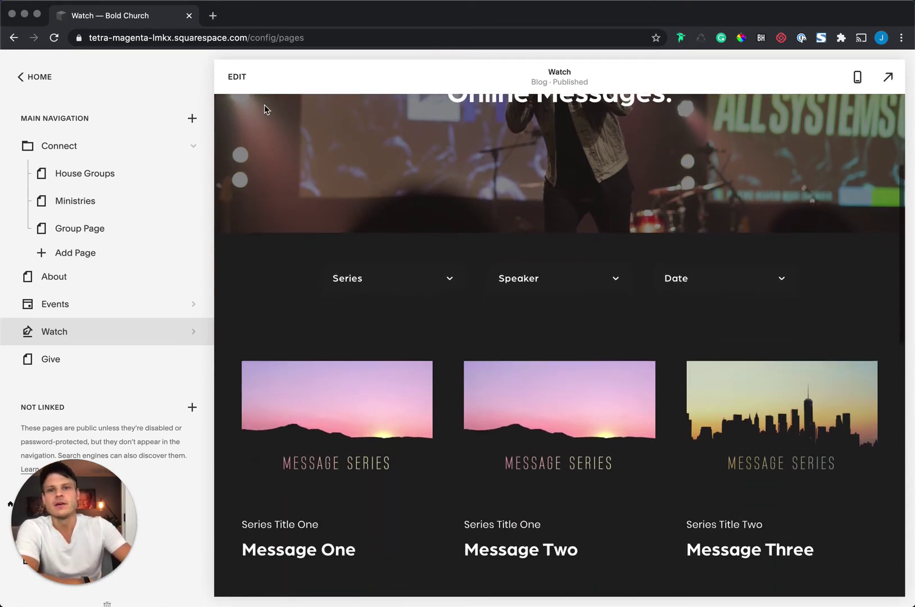
# Review the list of message posts inside the Watch blog collection and return to the page list
pyautogui.moveTo(90, 327)
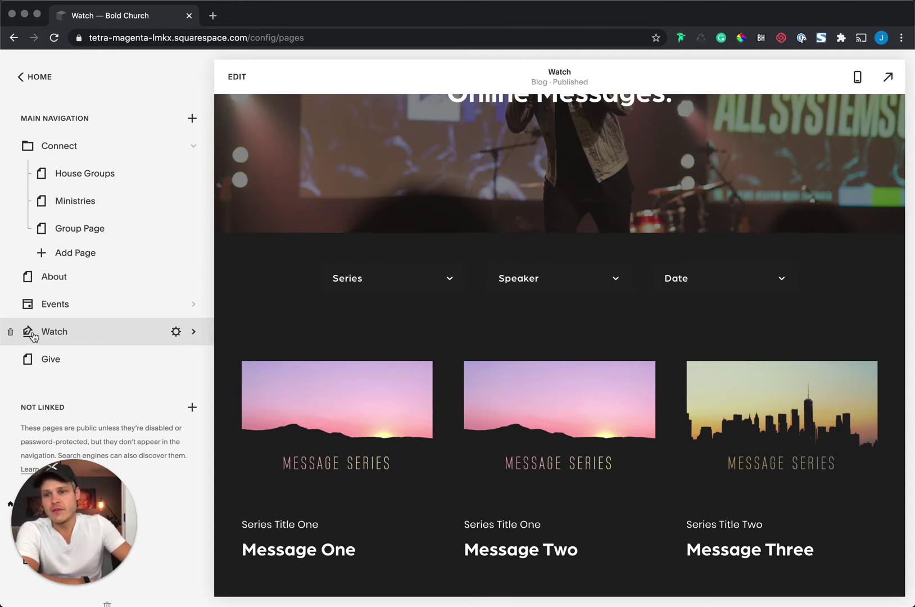
pyautogui.click(60, 333)
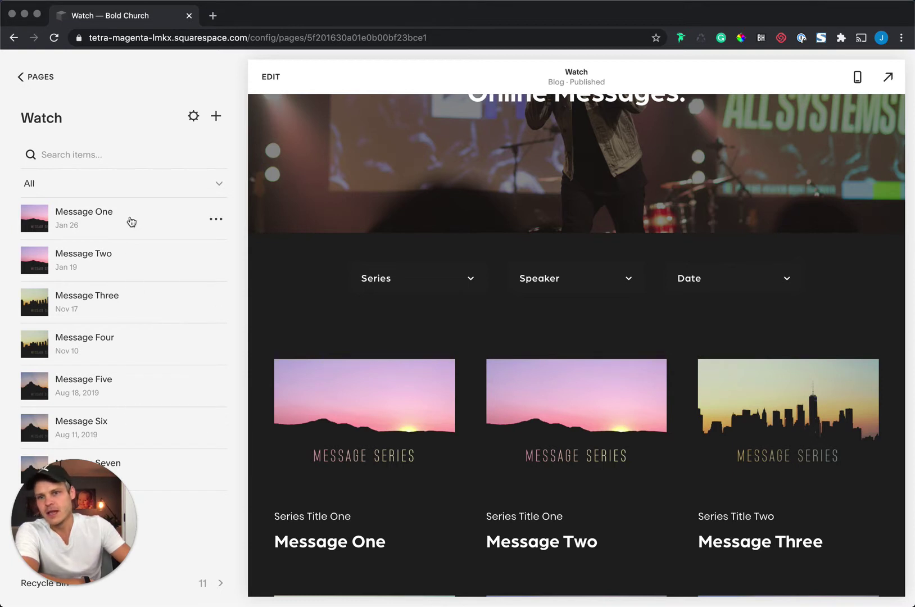
pyautogui.click(126, 353)
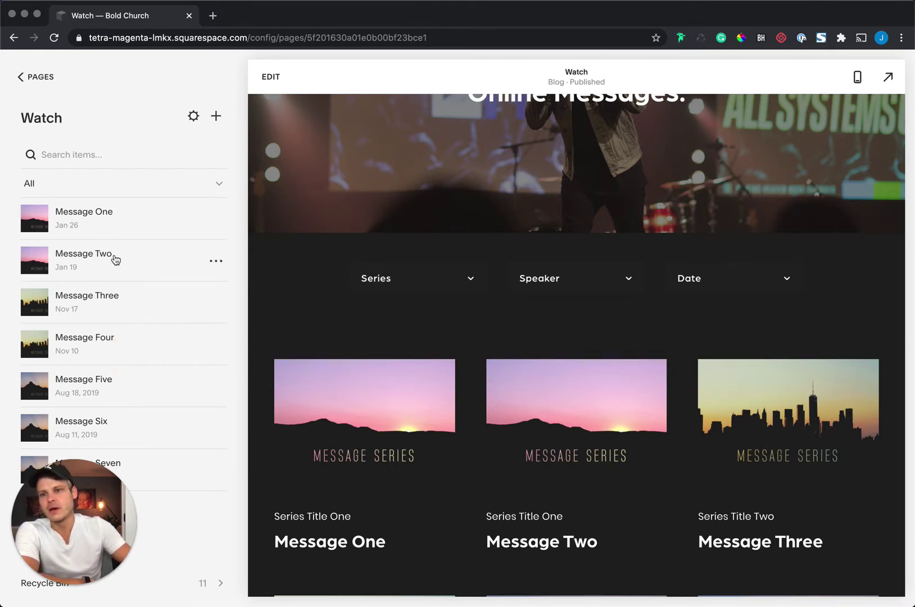
pyautogui.click(28, 77)
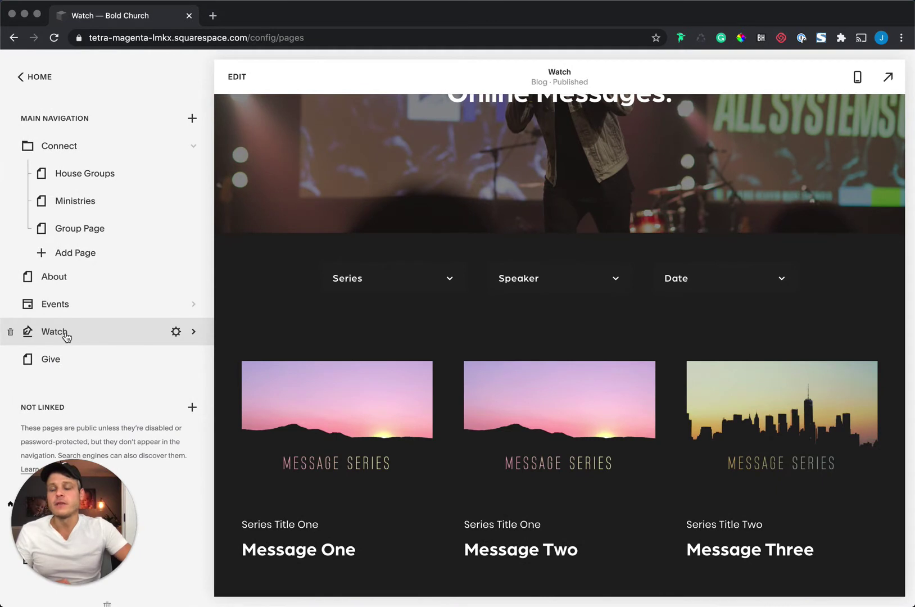
# Look at the page and collection types that can be added to the main navigation, including Blog
pyautogui.scroll(5, 587, 346)
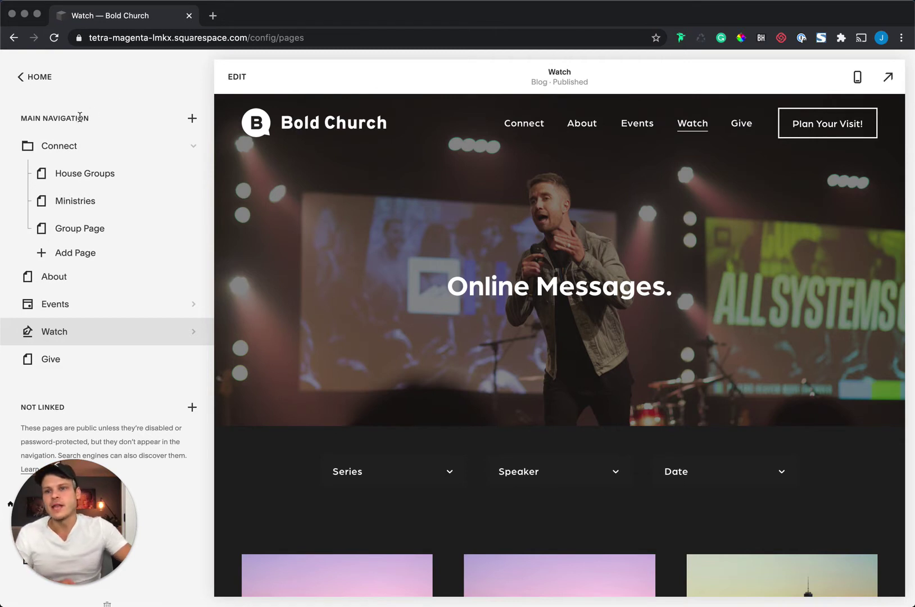
pyautogui.click(193, 121)
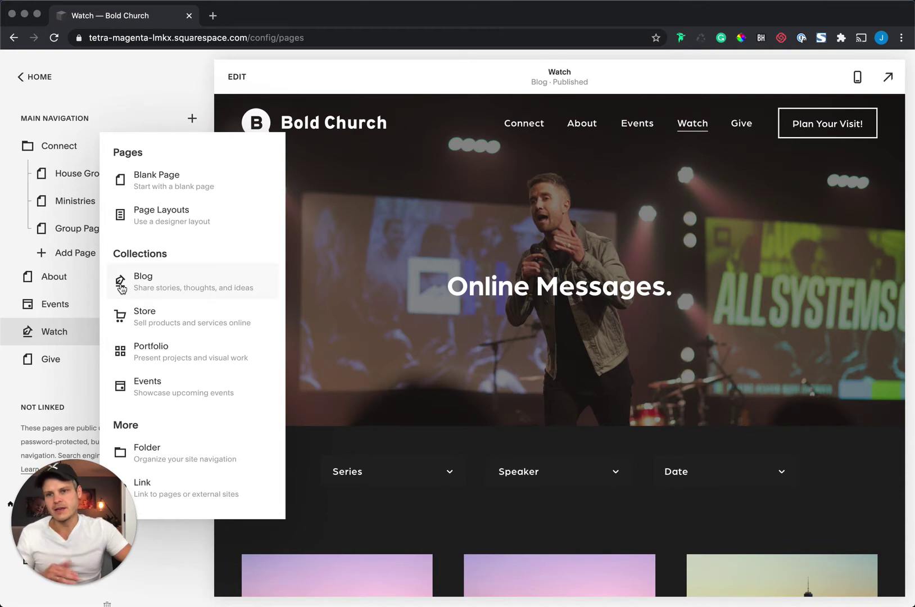
pyautogui.click(144, 100)
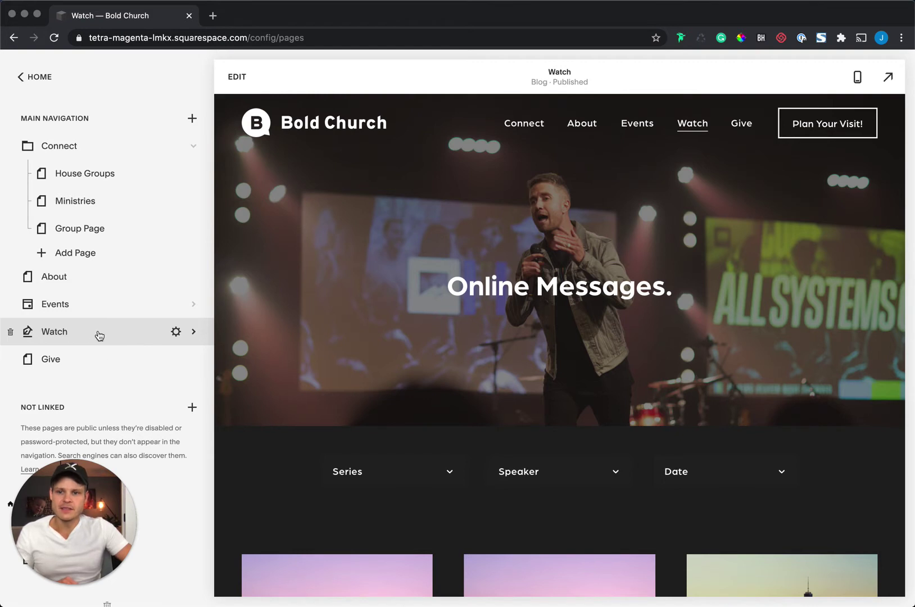
# Open the Watch blog's advanced settings and review the categories used for message series
pyautogui.click(176, 333)
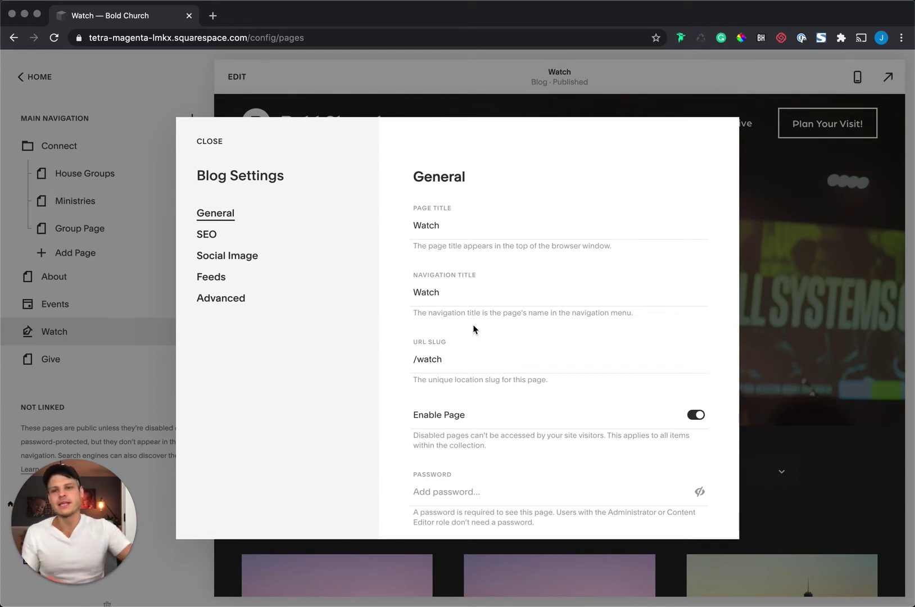
pyautogui.click(231, 302)
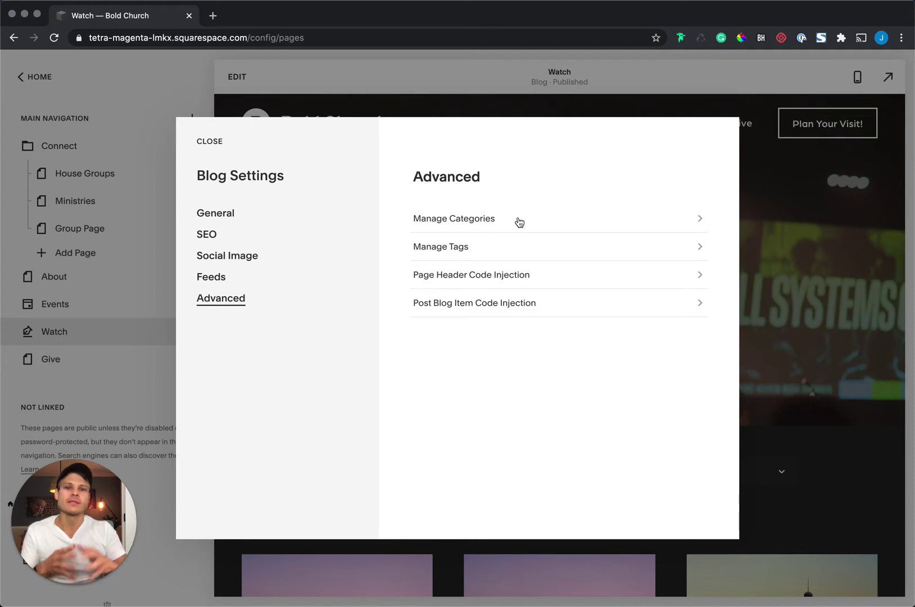
pyautogui.click(494, 223)
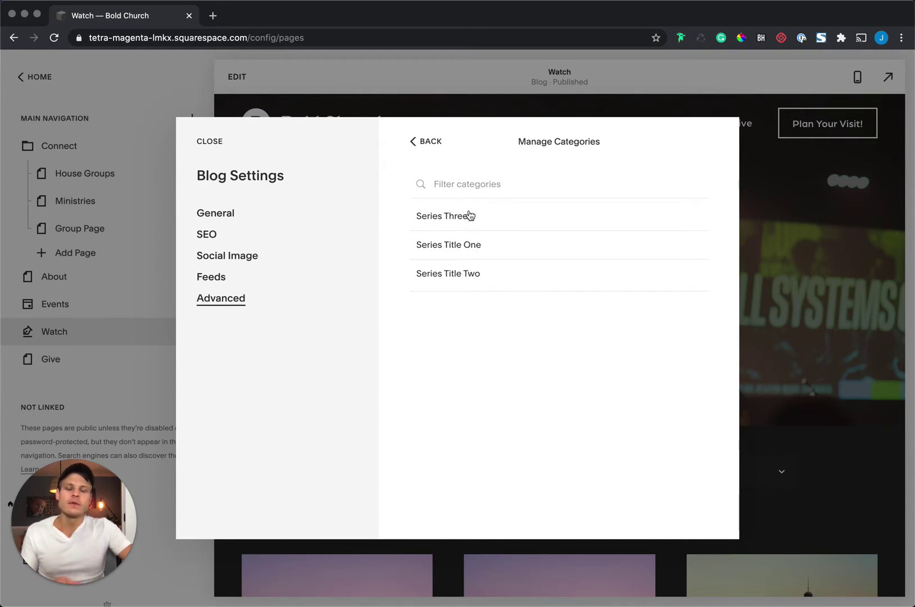
pyautogui.click(417, 142)
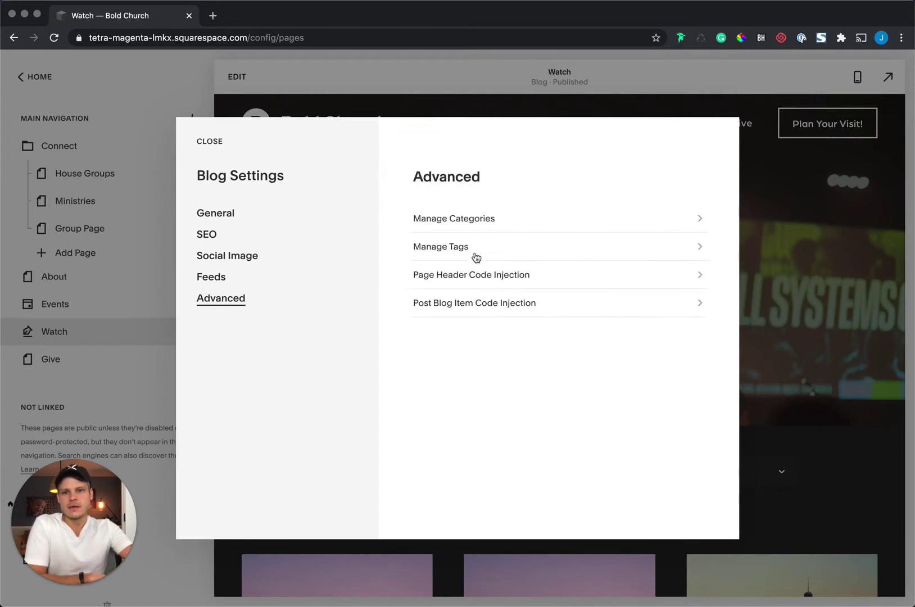
# Review the tags used for speaker names in the Watch blog and close the blog settings
pyautogui.click(461, 249)
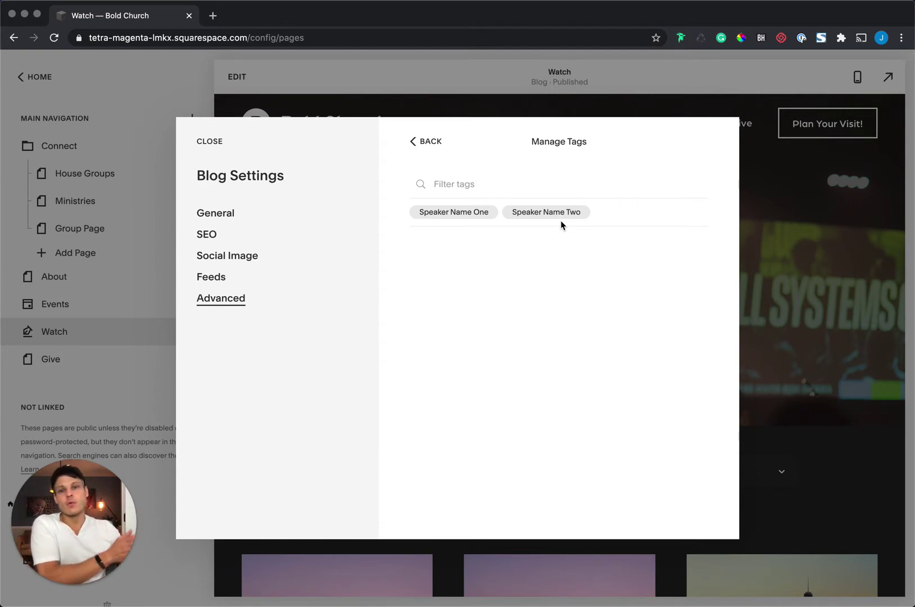
pyautogui.click(426, 141)
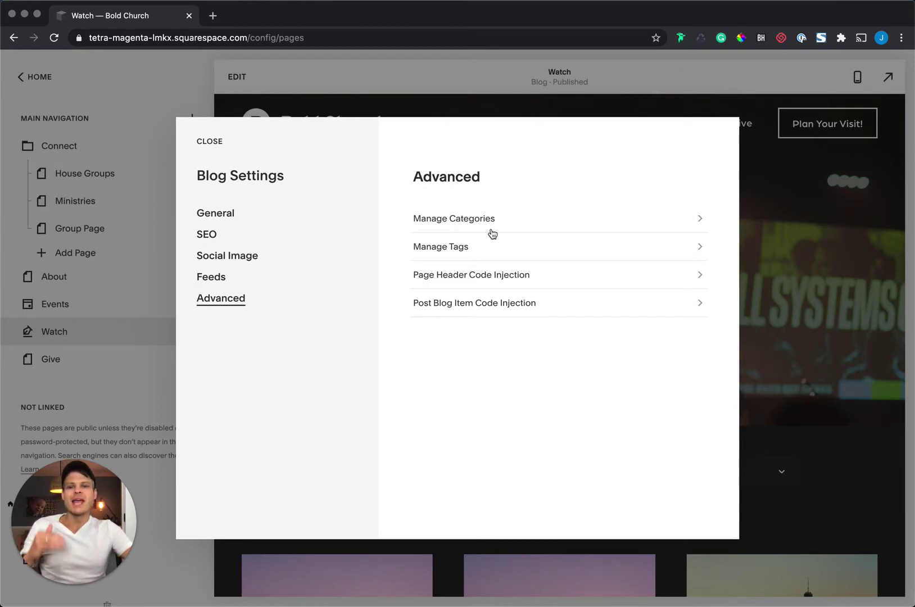
pyautogui.click(213, 143)
# Open the Watch page for editing and look over its header banner, filter dropdowns and message grid
pyautogui.scroll(-8, 505, 269)
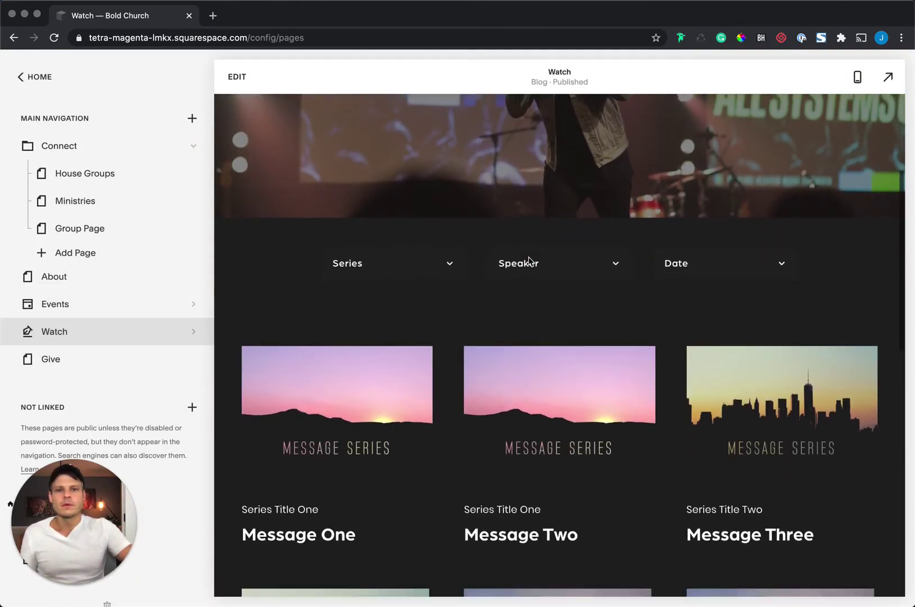
pyautogui.scroll(8, 511, 246)
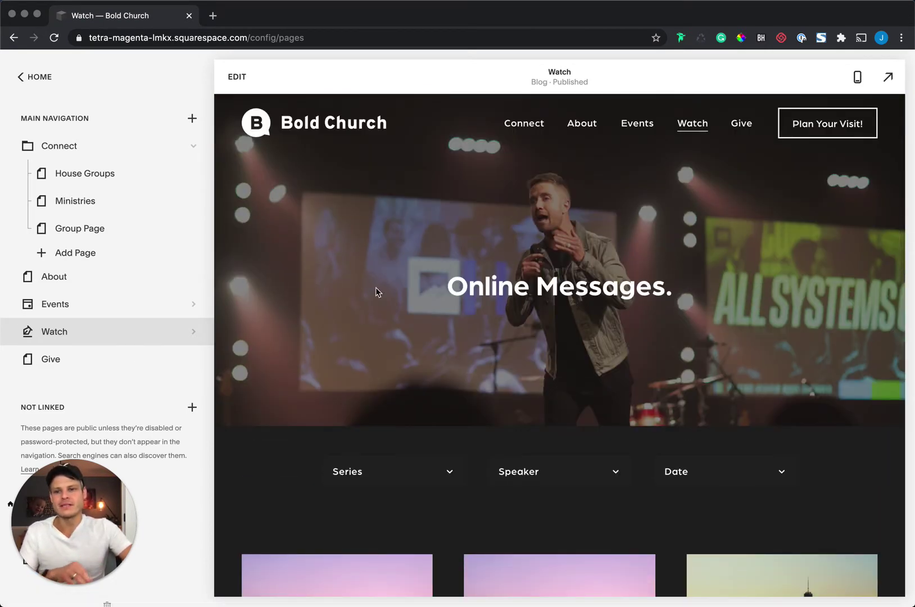
pyautogui.moveTo(101, 337)
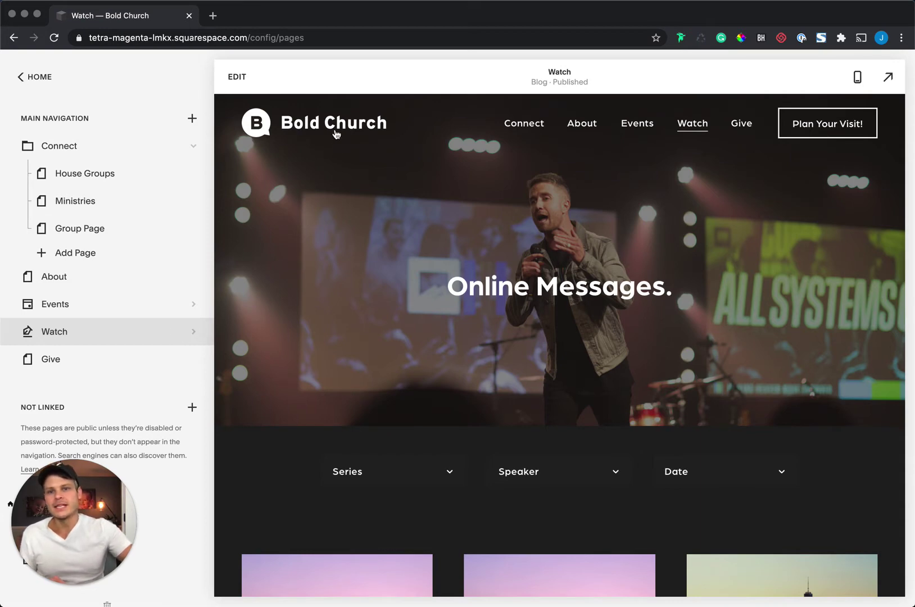
pyautogui.click(243, 82)
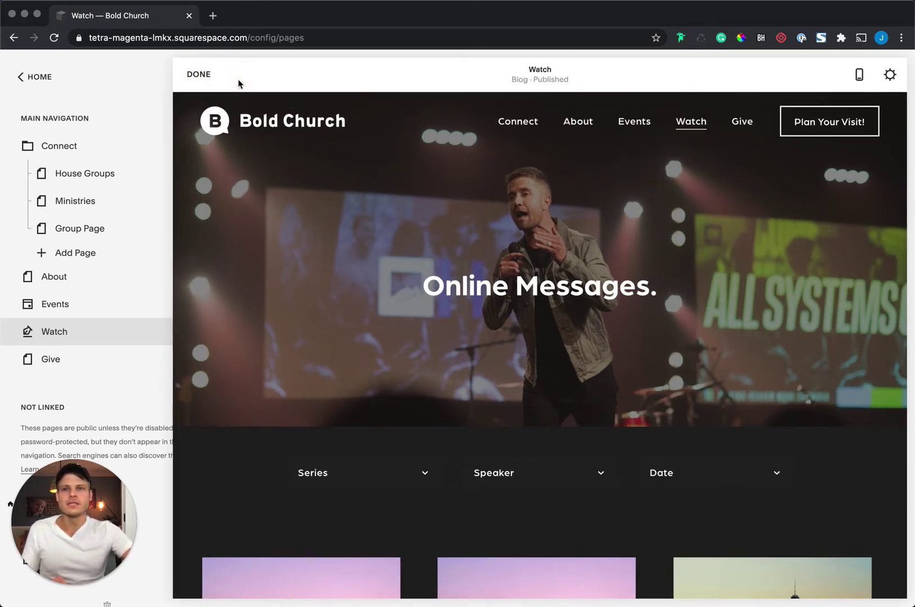
pyautogui.scroll(-5, 566, 265)
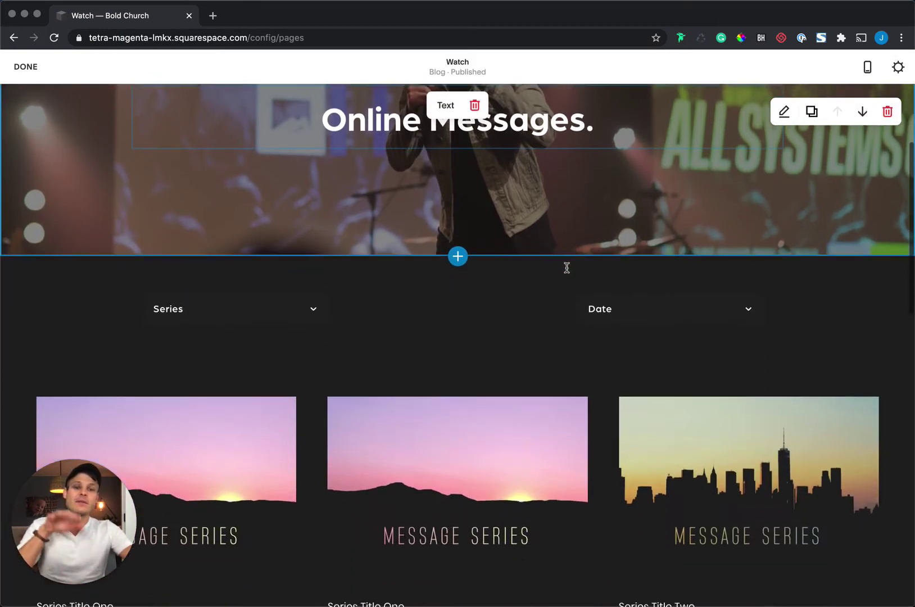
pyautogui.scroll(4, 543, 277)
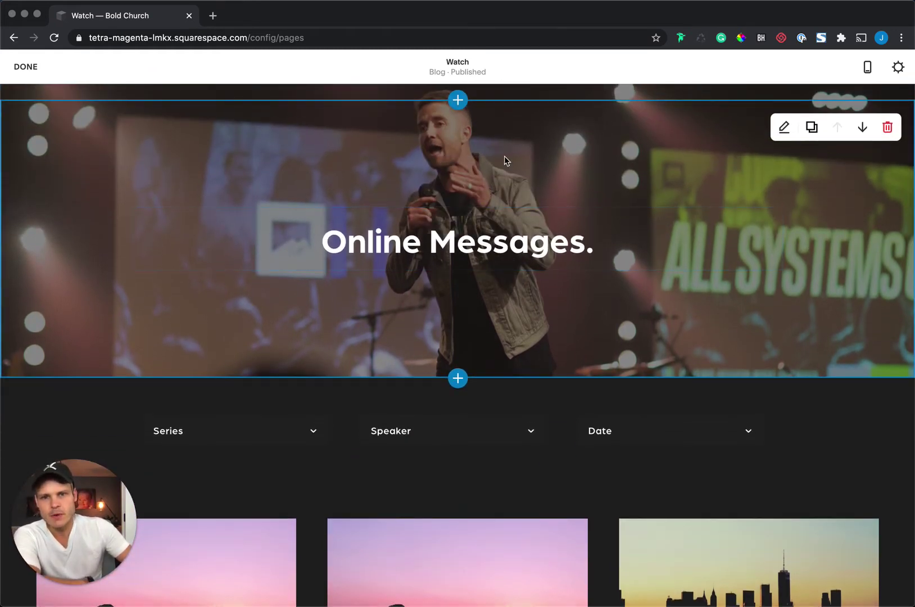
pyautogui.scroll(1, 398, 136)
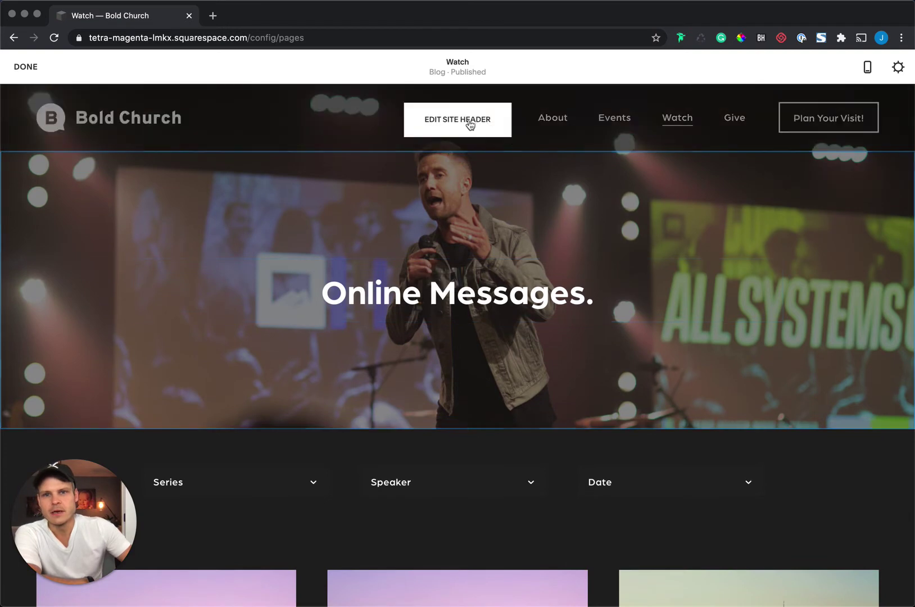
pyautogui.scroll(-2, 590, 264)
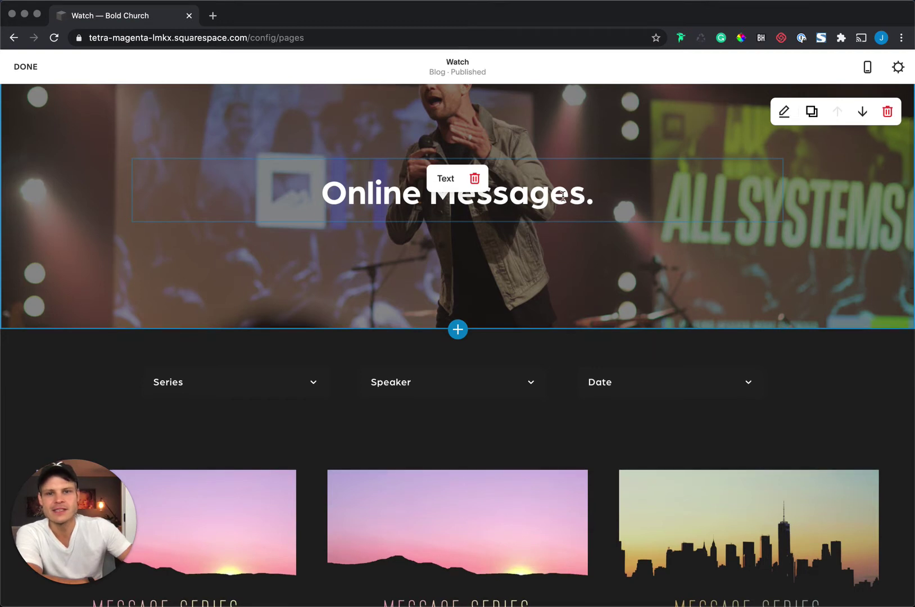
# Remove the period at the end of the "Online Messages." heading in the banner section
pyautogui.click(599, 197)
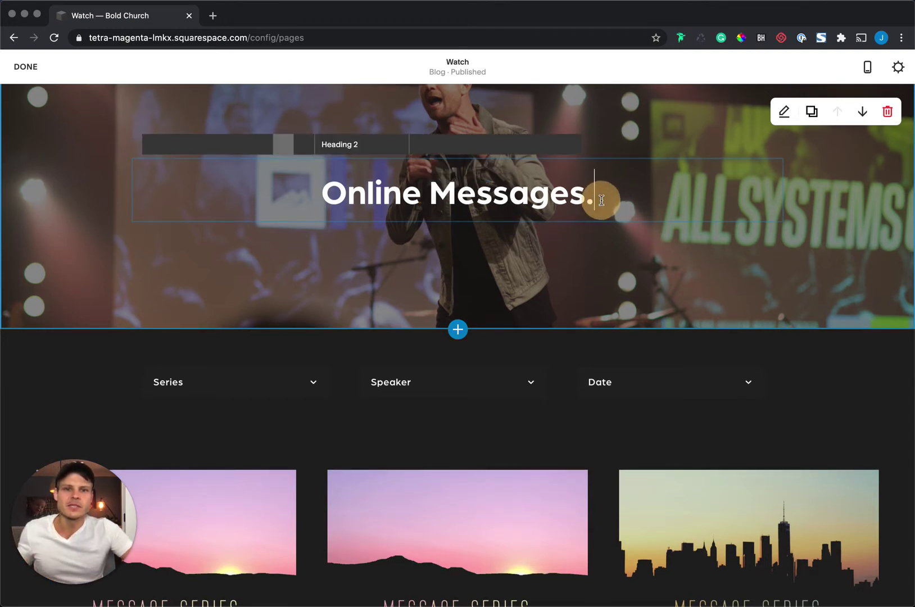
pyautogui.click(583, 196)
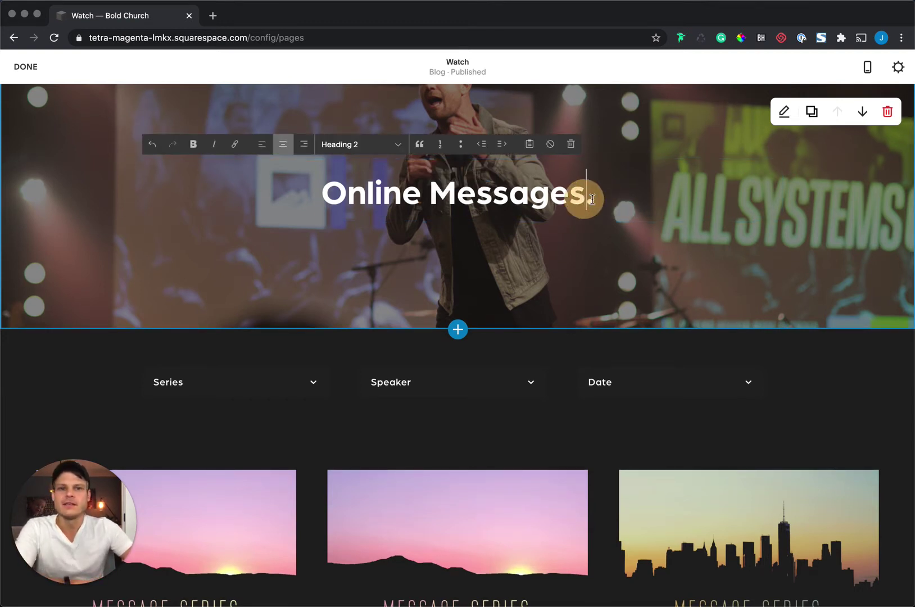
pyautogui.click(597, 197)
pyautogui.press('BackSpace')
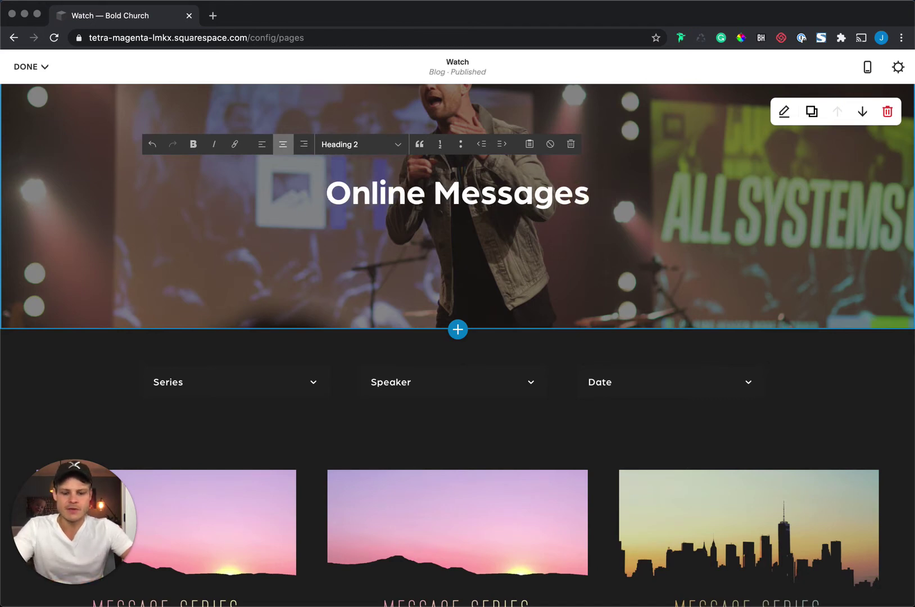
# Restore the period at the end of the "Online Messages" heading in the banner section
pyautogui.write('.')
pyautogui.scroll(-3, 655, 221)
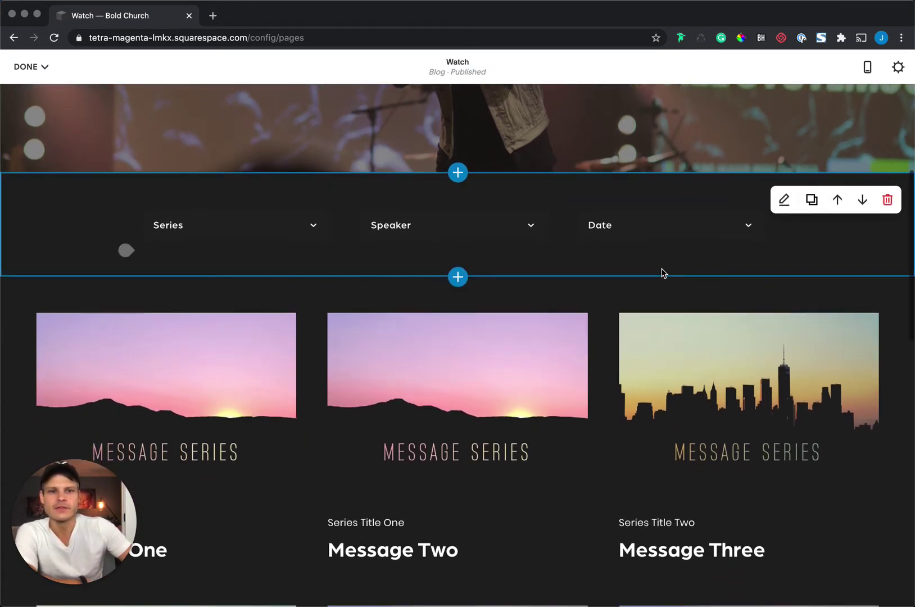
# Open the message grid section for editing and review its layout, spacing, image and text format options
pyautogui.scroll(-3, 658, 270)
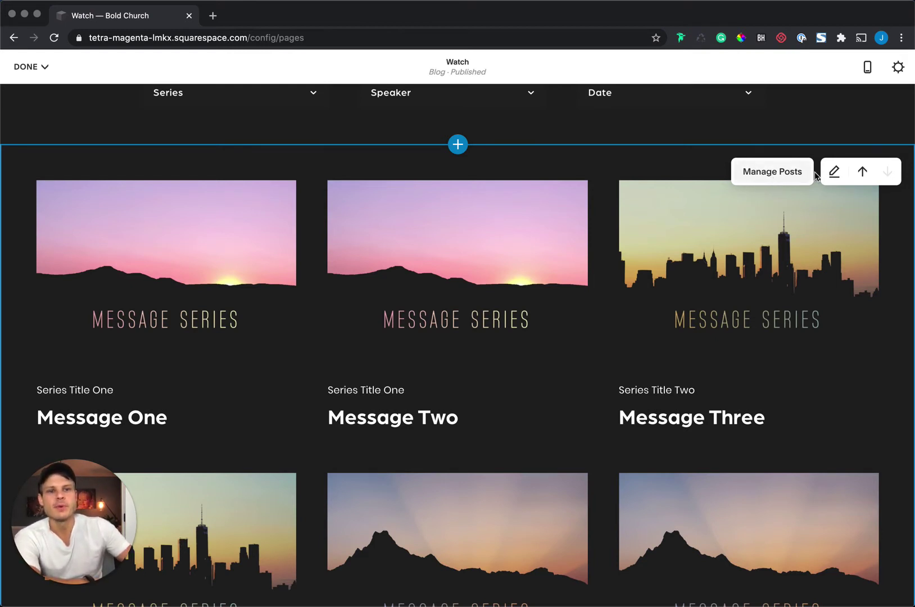
pyautogui.click(834, 171)
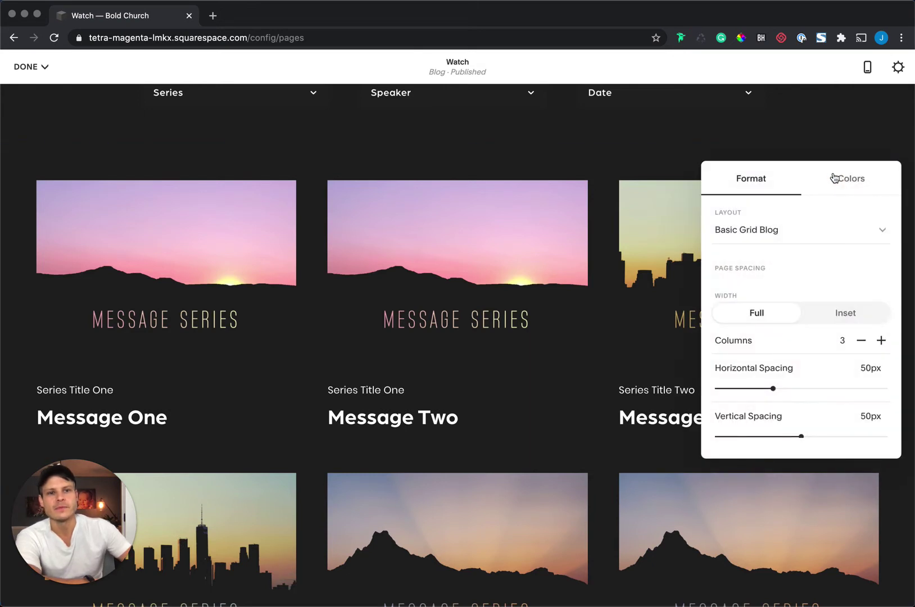
pyautogui.scroll(-1, 791, 270)
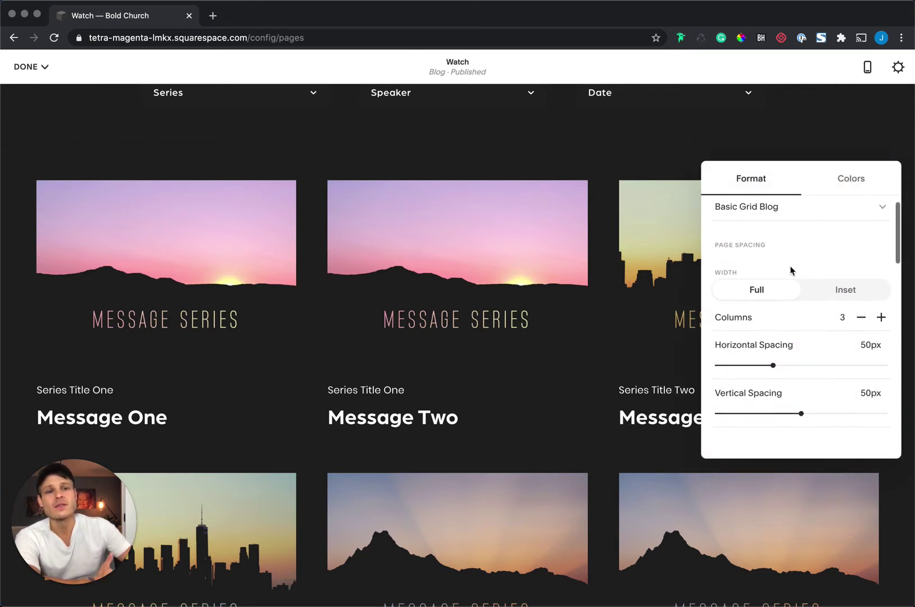
pyautogui.scroll(-4, 791, 271)
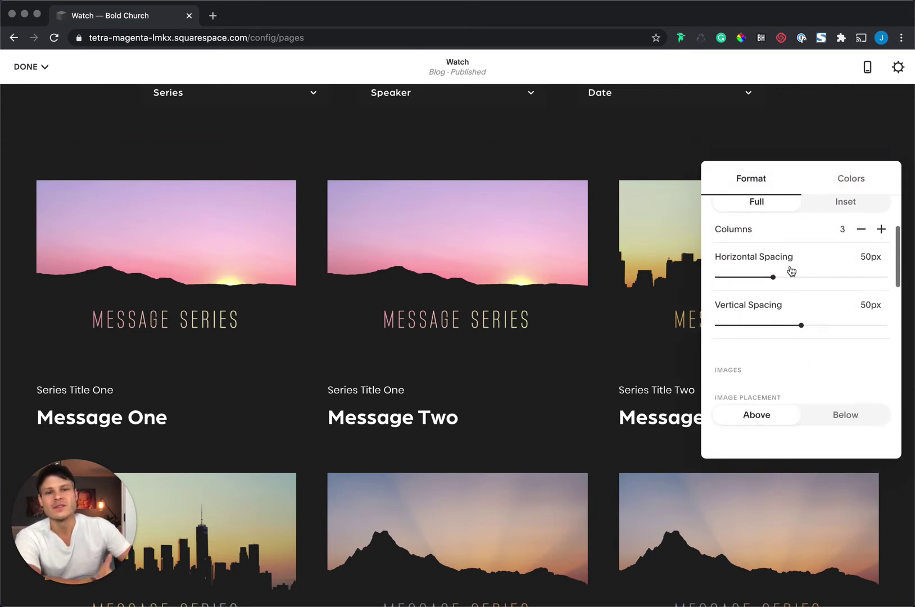
pyautogui.scroll(-4, 791, 271)
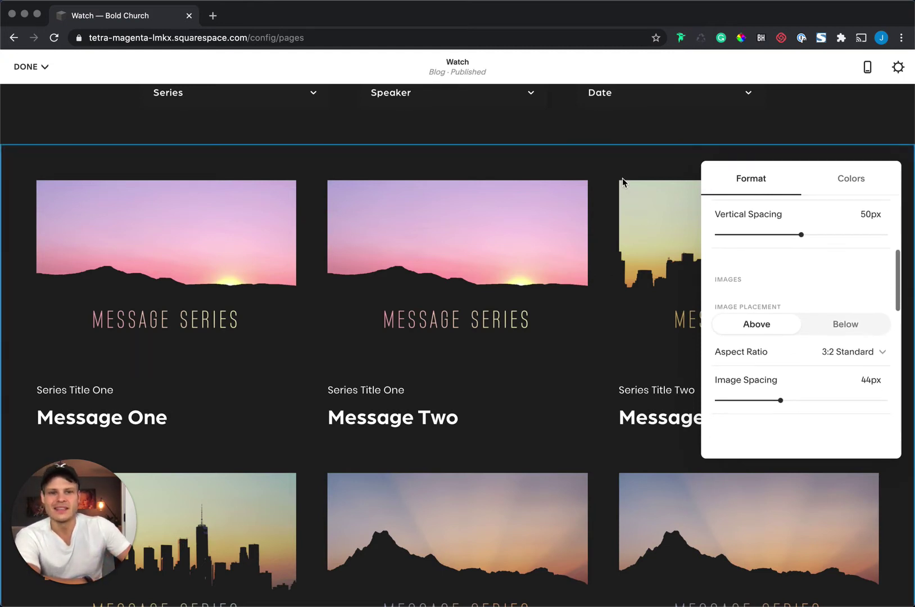
pyautogui.scroll(-9, 768, 288)
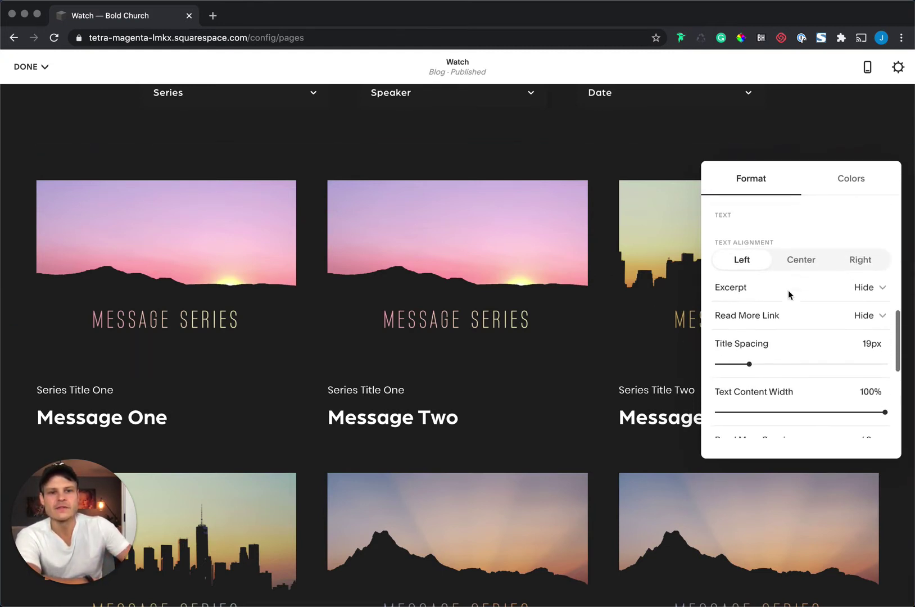
pyautogui.scroll(-3, 788, 290)
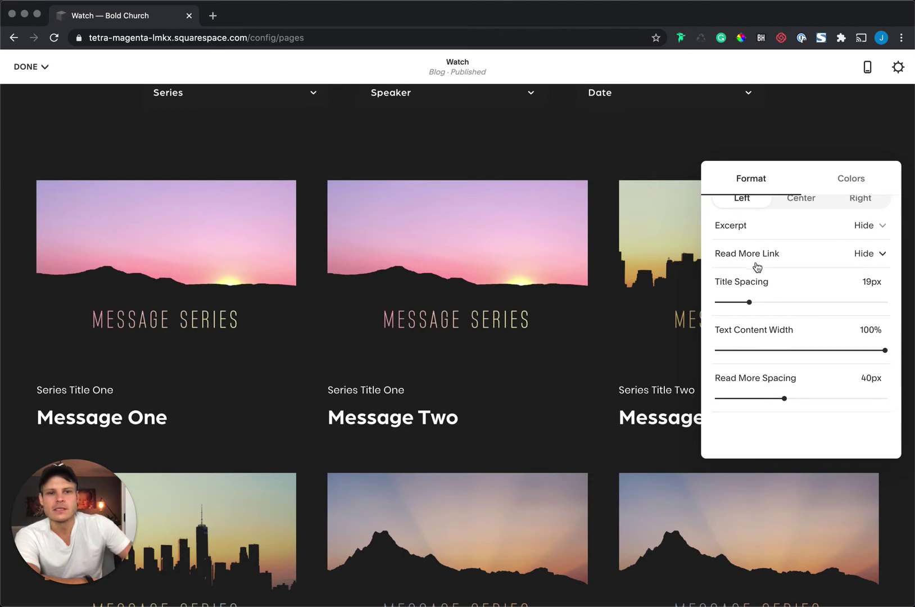
# Set the message grid's Read More Link to Show and back to Hide
pyautogui.click(866, 256)
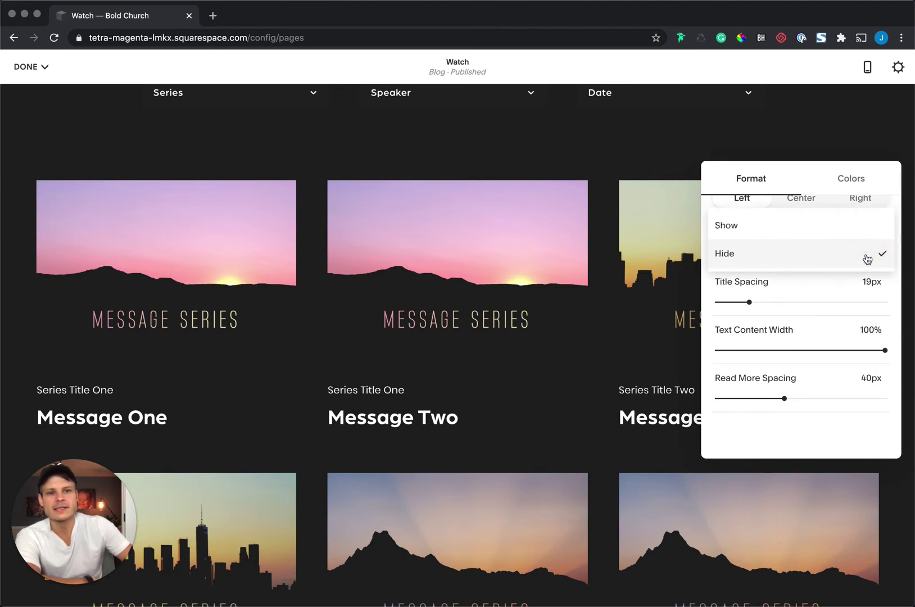
pyautogui.click(742, 234)
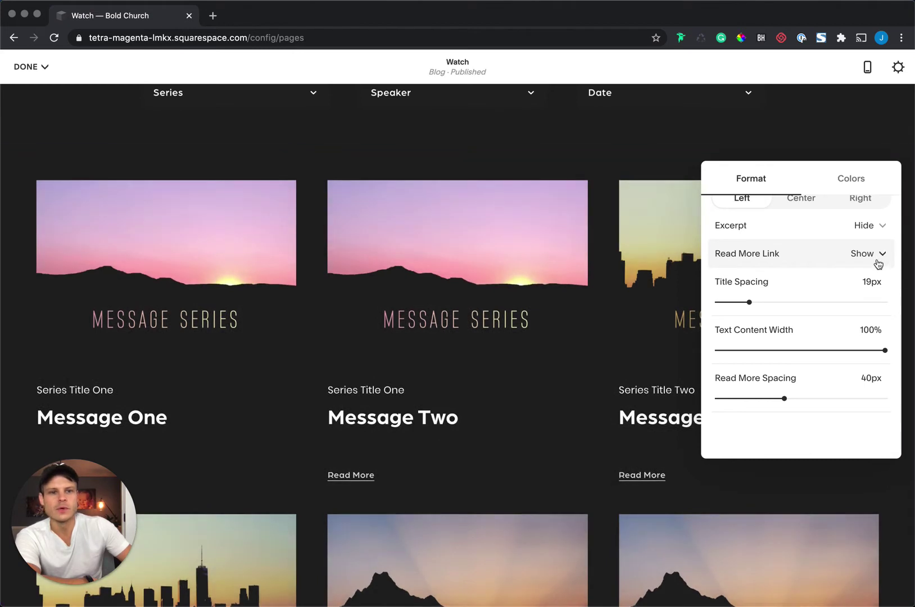
pyautogui.click(883, 256)
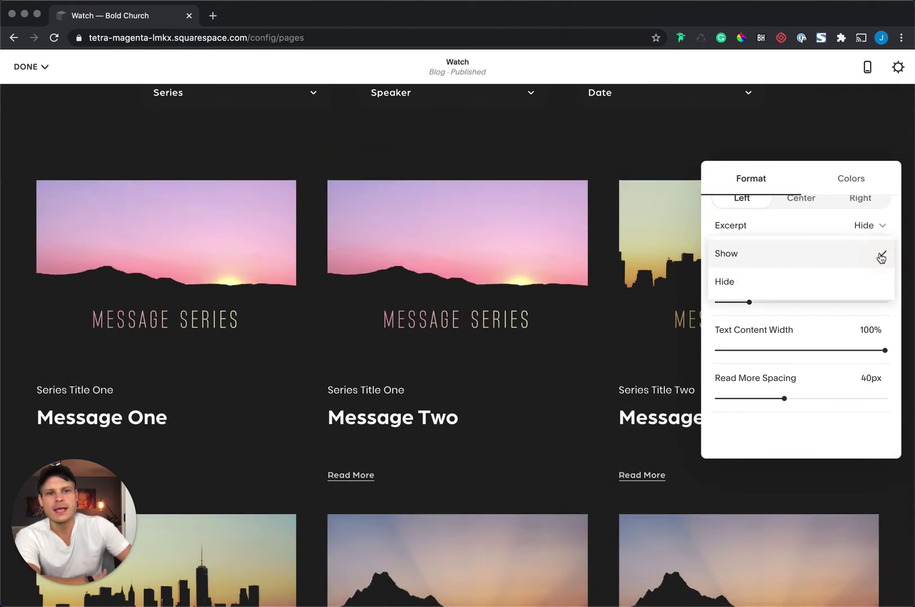
pyautogui.click(791, 281)
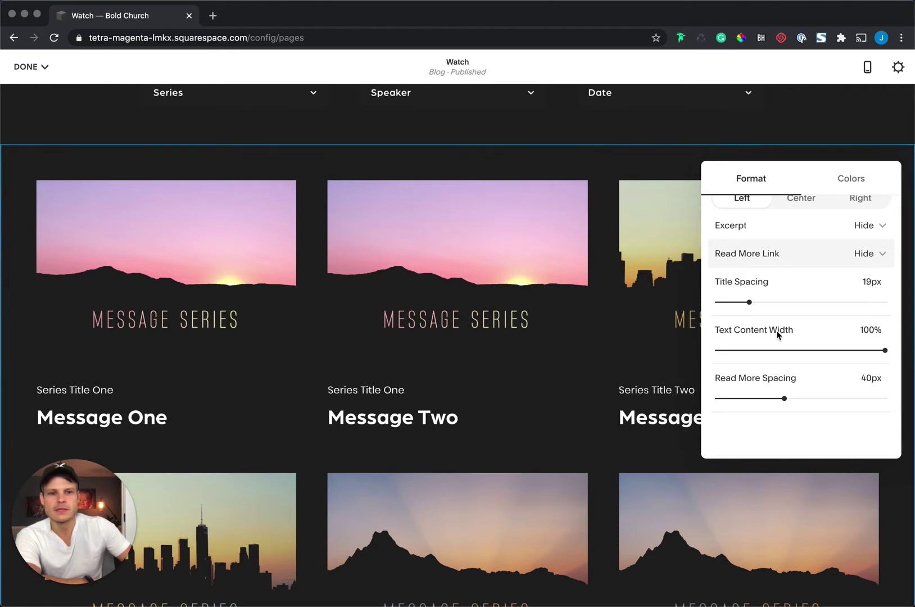
# Set the message grid's Primary Meta Content to None and back to Categories
pyautogui.scroll(-5, 844, 336)
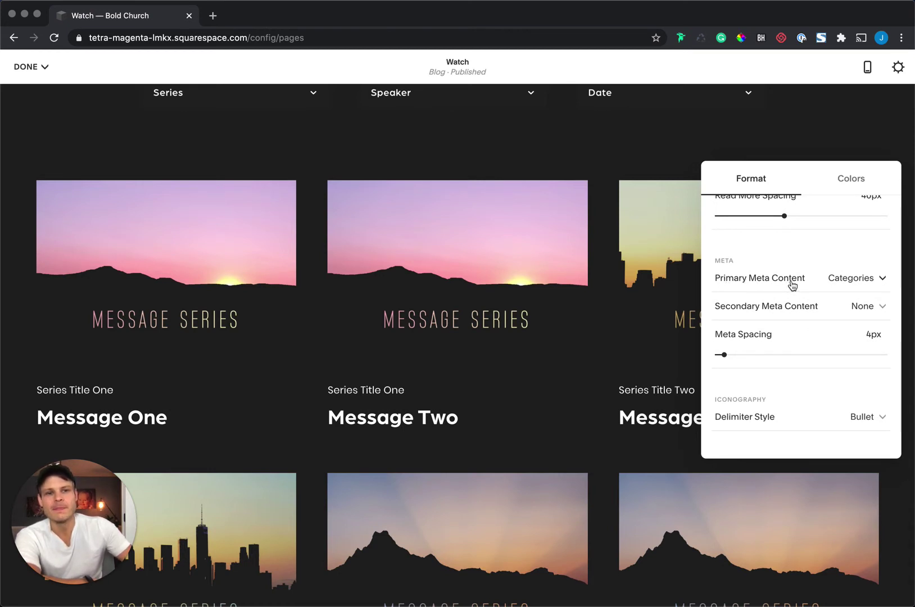
pyautogui.click(870, 284)
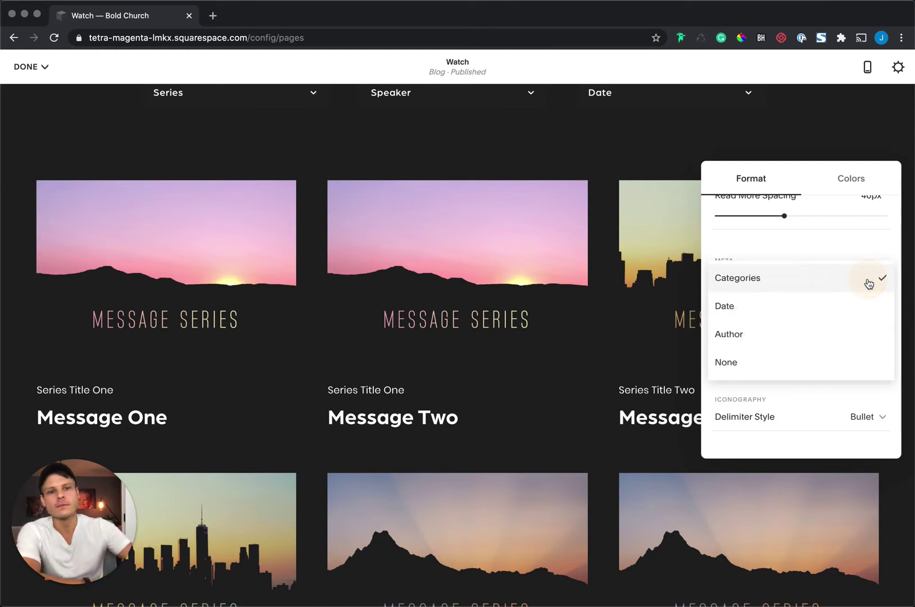
pyautogui.click(761, 364)
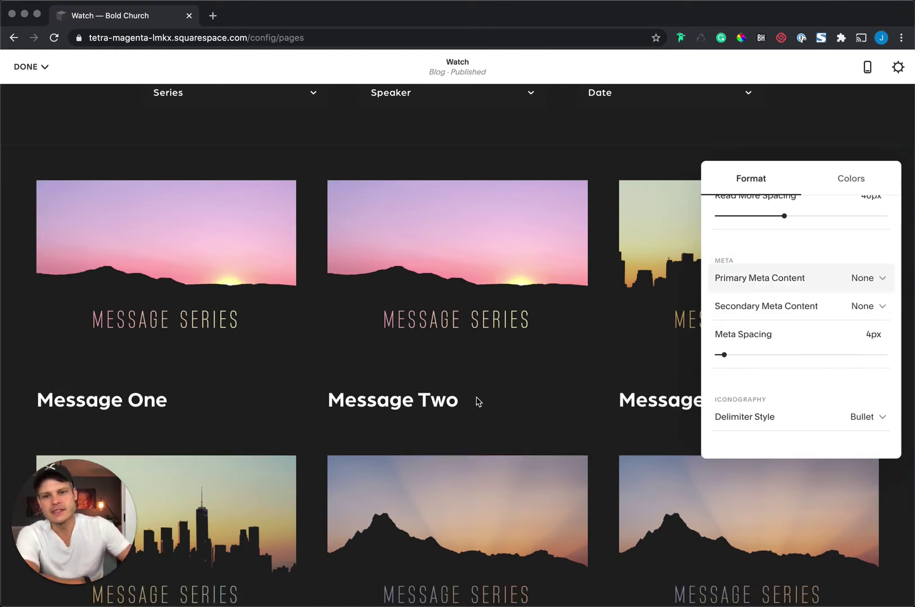
pyautogui.click(873, 281)
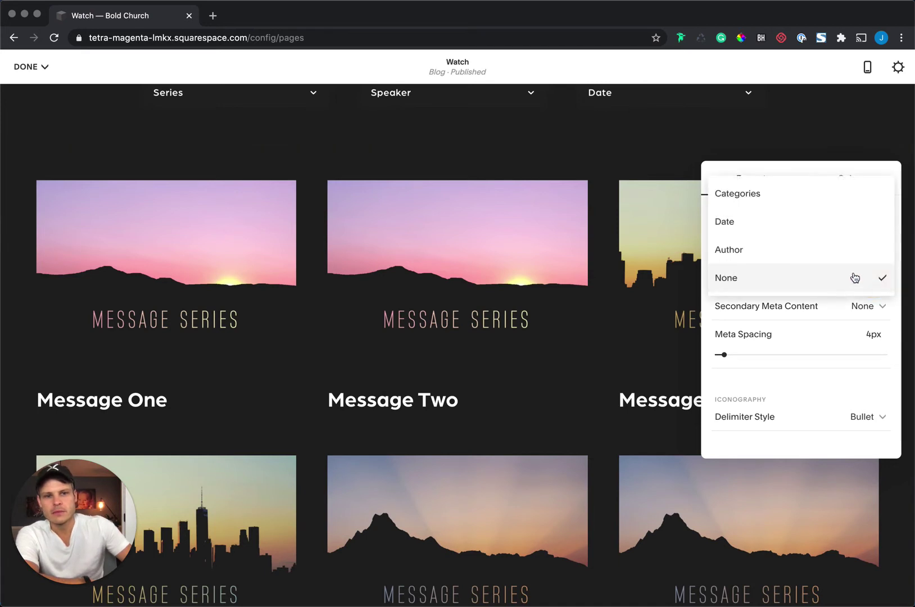
pyautogui.click(824, 194)
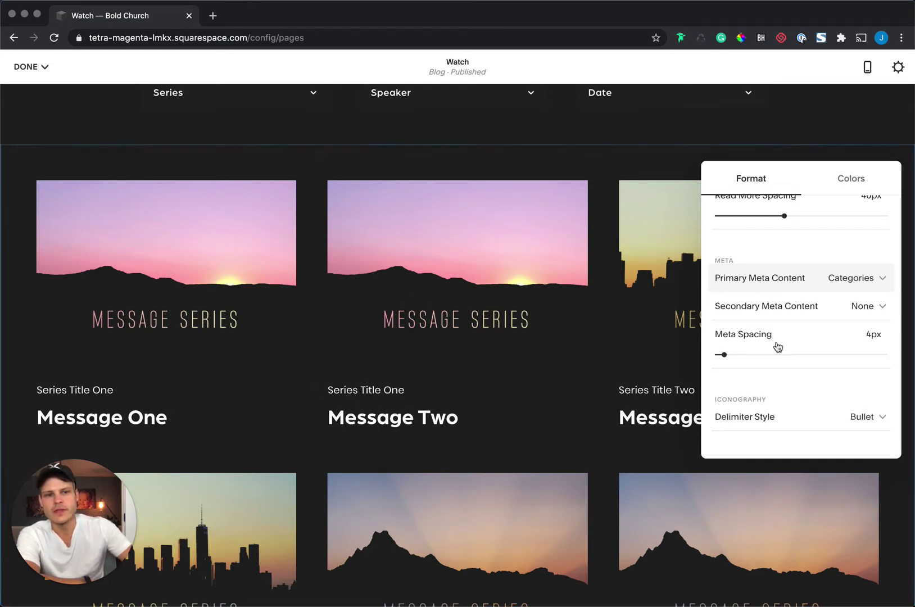
# Try the Light Minimal color theme on the message grid section, return it to Dark Minimal and close the section settings
pyautogui.scroll(10, 793, 349)
pyautogui.scroll(2, 790, 351)
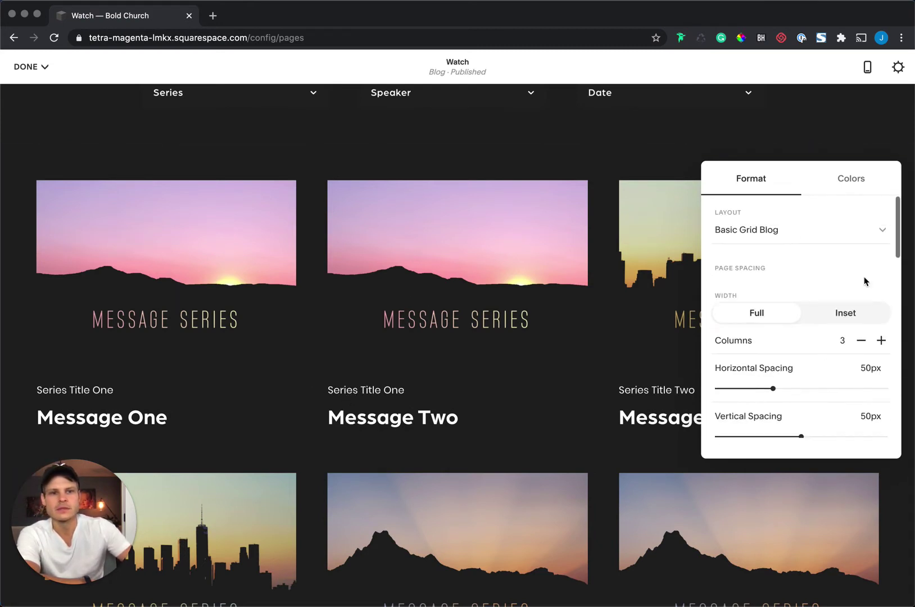
pyautogui.click(854, 180)
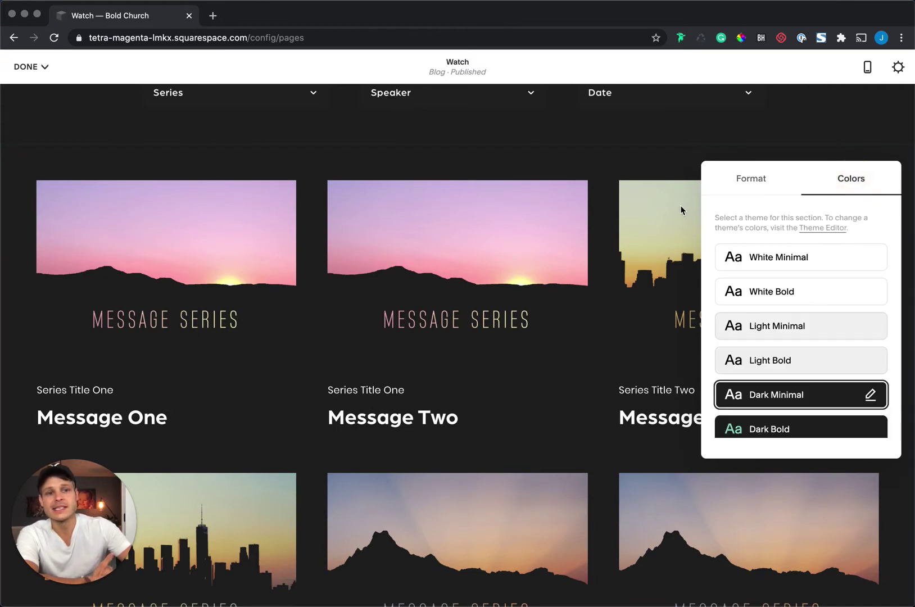
pyautogui.scroll(5, 636, 209)
pyautogui.scroll(3, 635, 211)
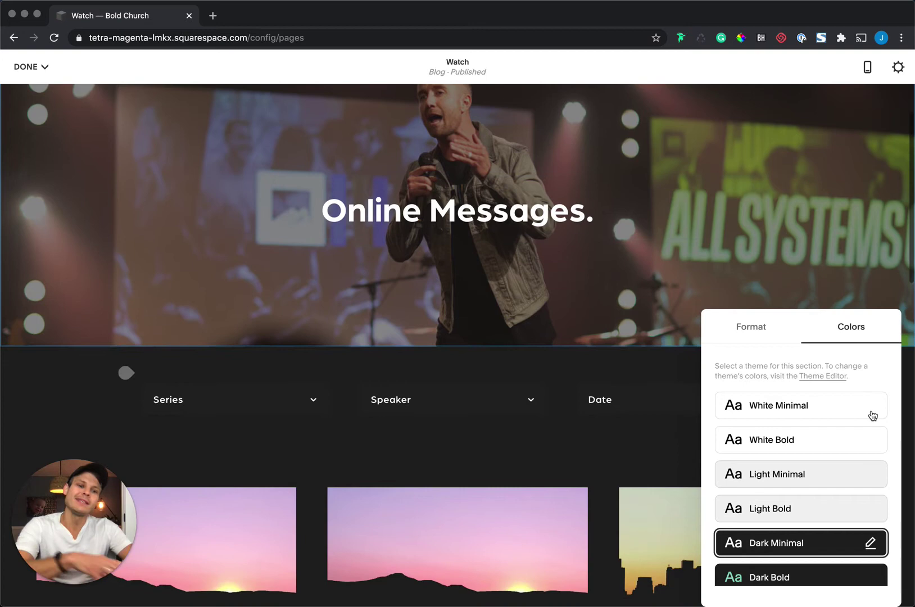
pyautogui.click(852, 478)
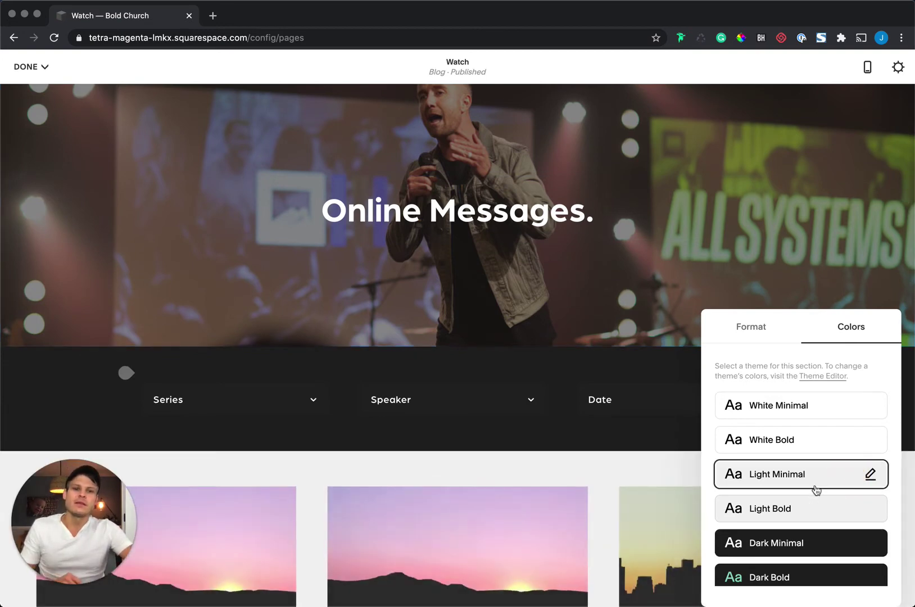
pyautogui.scroll(-10, 646, 449)
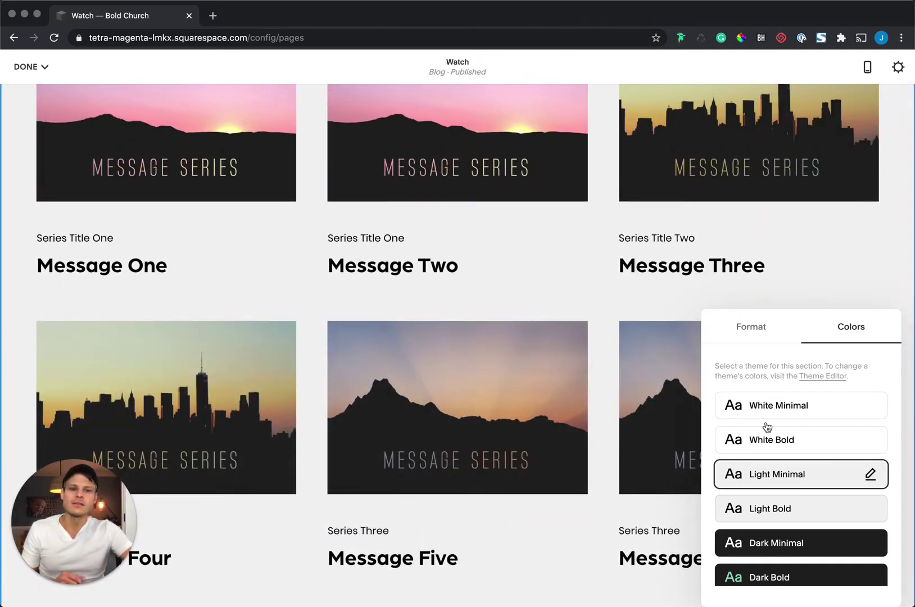
pyautogui.click(832, 540)
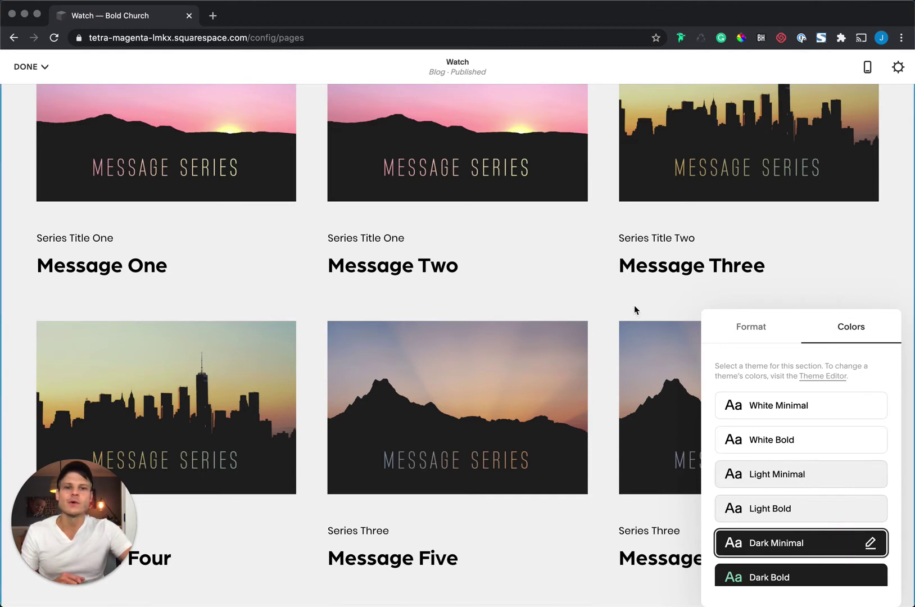
pyautogui.scroll(5, 635, 310)
pyautogui.scroll(4, 637, 313)
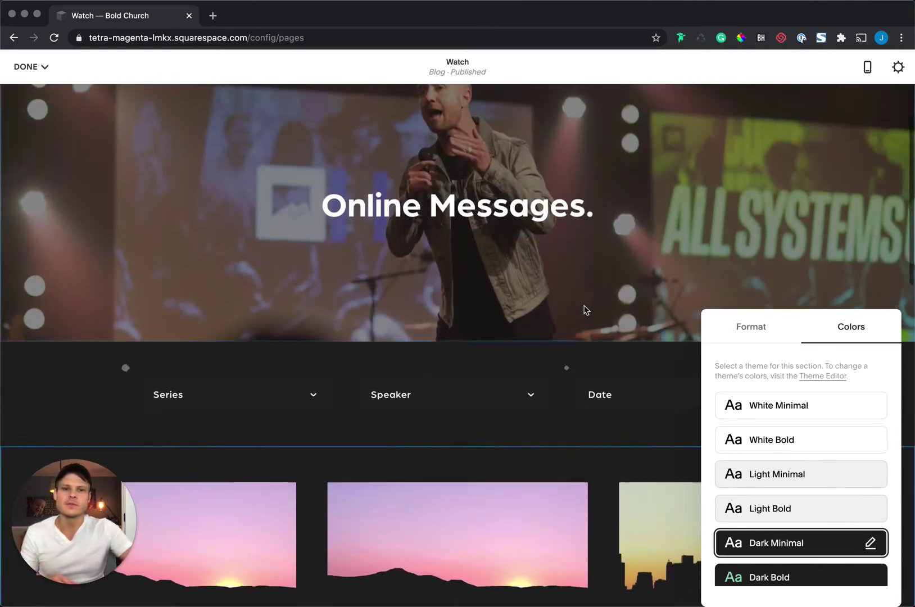
pyautogui.click(620, 376)
# Open the Series archive block above the message grid for editing and bring up its display settings
pyautogui.scroll(-3, 691, 354)
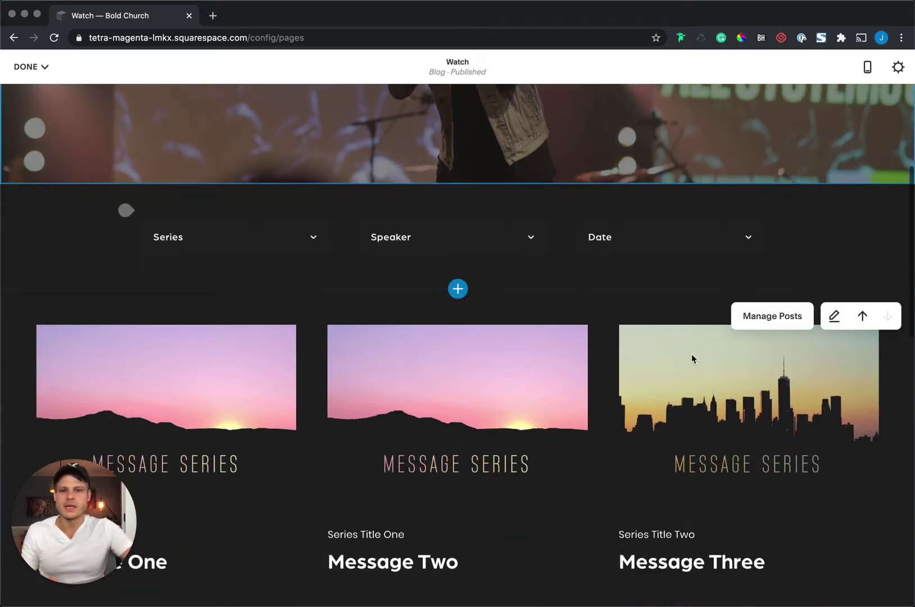
pyautogui.scroll(1, 691, 355)
pyautogui.scroll(2, 692, 358)
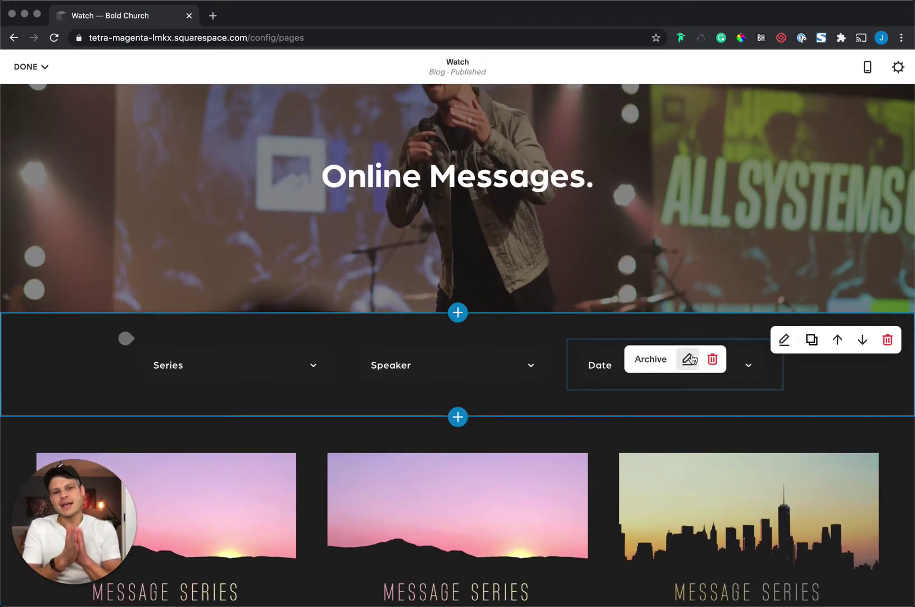
pyautogui.moveTo(277, 358)
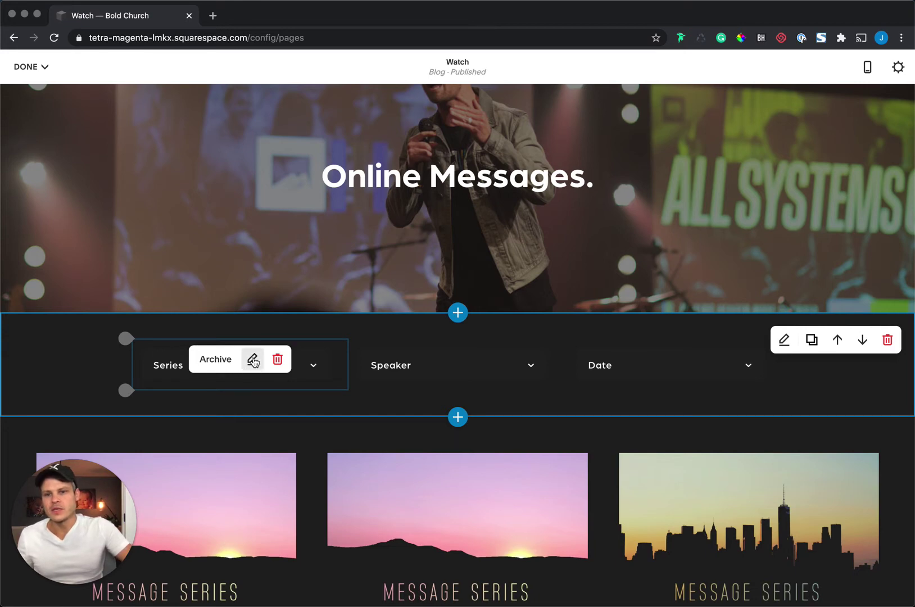
pyautogui.click(253, 361)
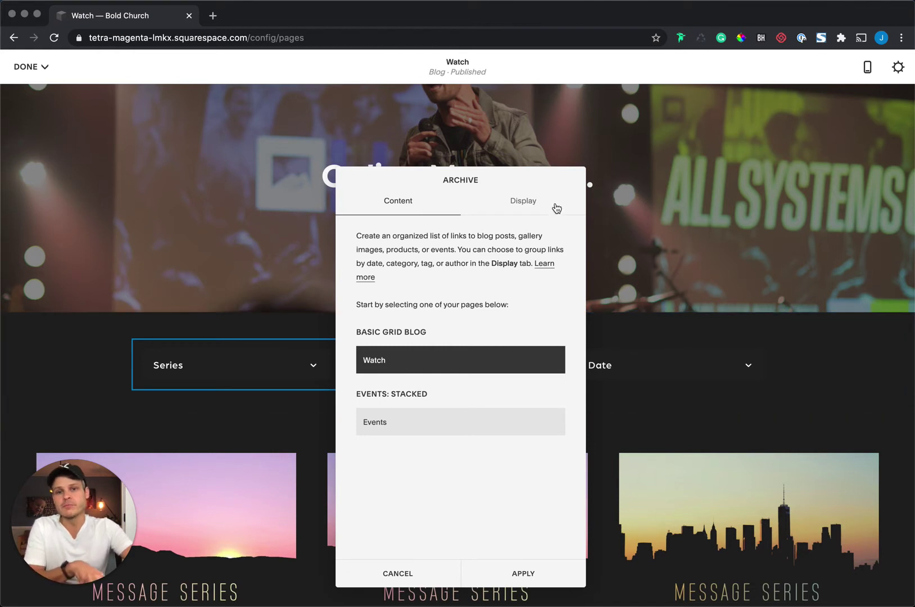
pyautogui.click(525, 201)
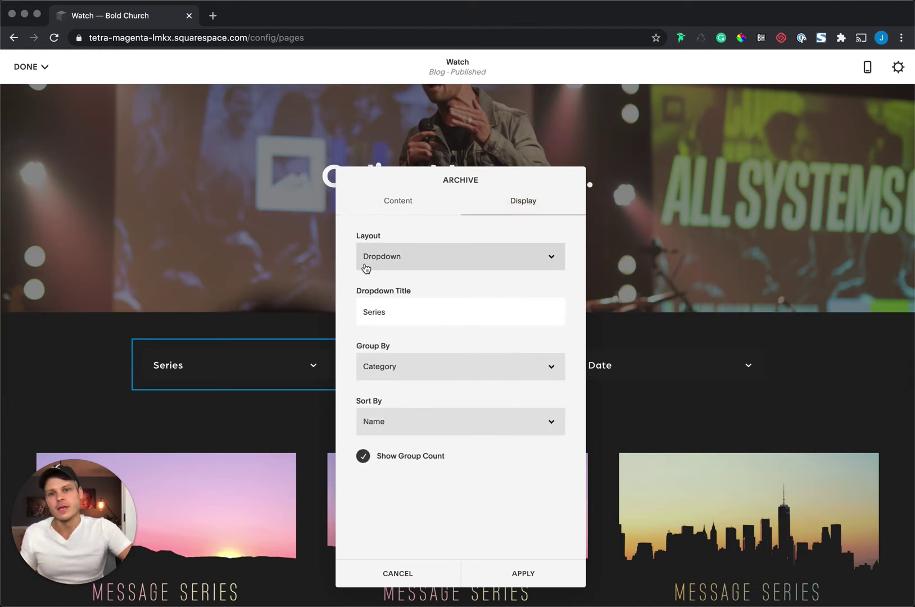
# Switch the Series archive block's layout to List and back to Dropdown
pyautogui.click(539, 263)
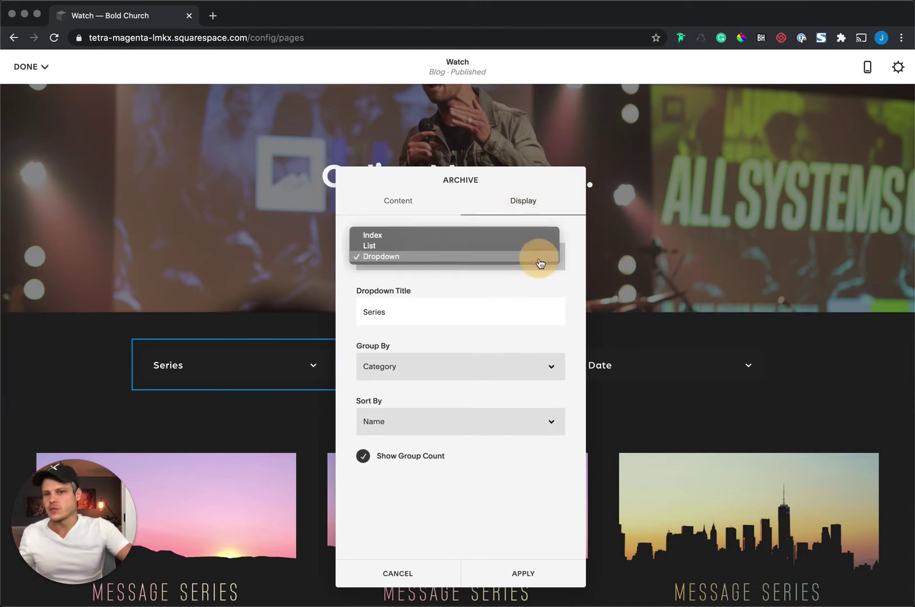
pyautogui.click(510, 247)
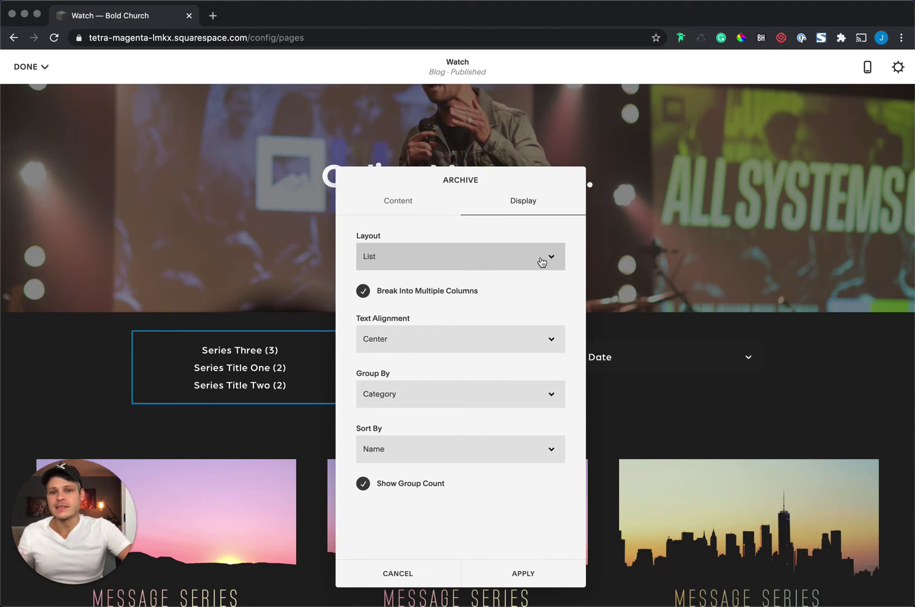
pyautogui.click(542, 262)
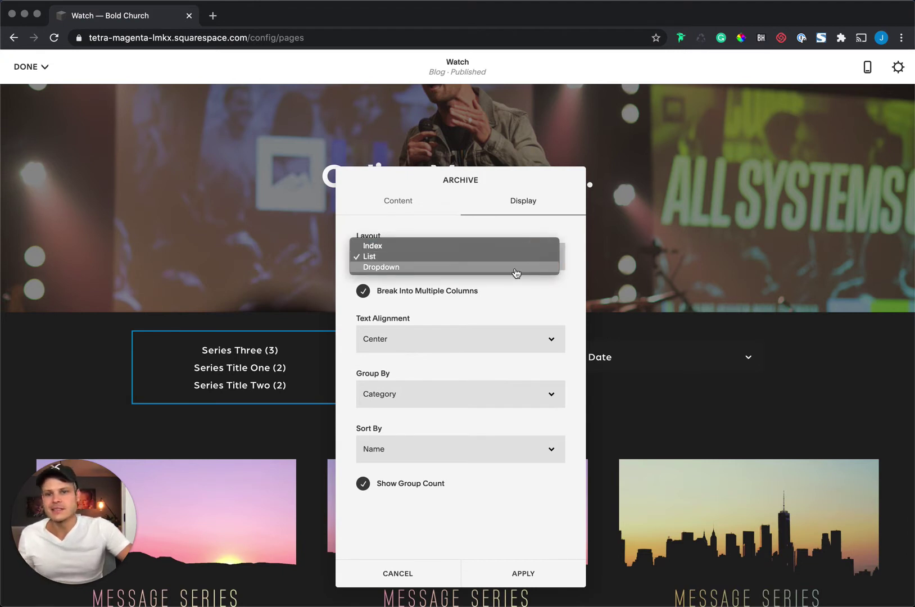
pyautogui.click(516, 271)
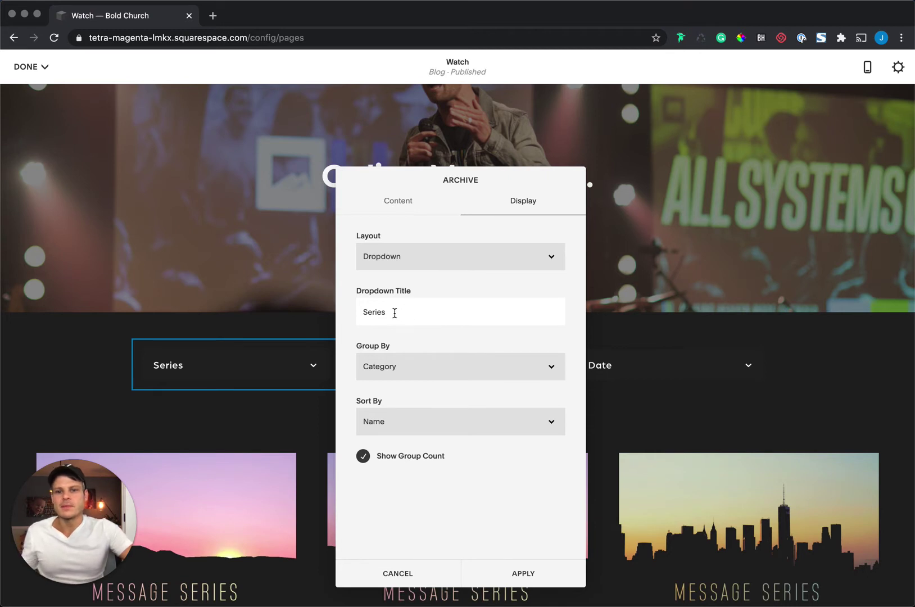
# Review the Series archive block's dropdown title and Group By choices, keep Category, and close the settings without applying
pyautogui.click(368, 312)
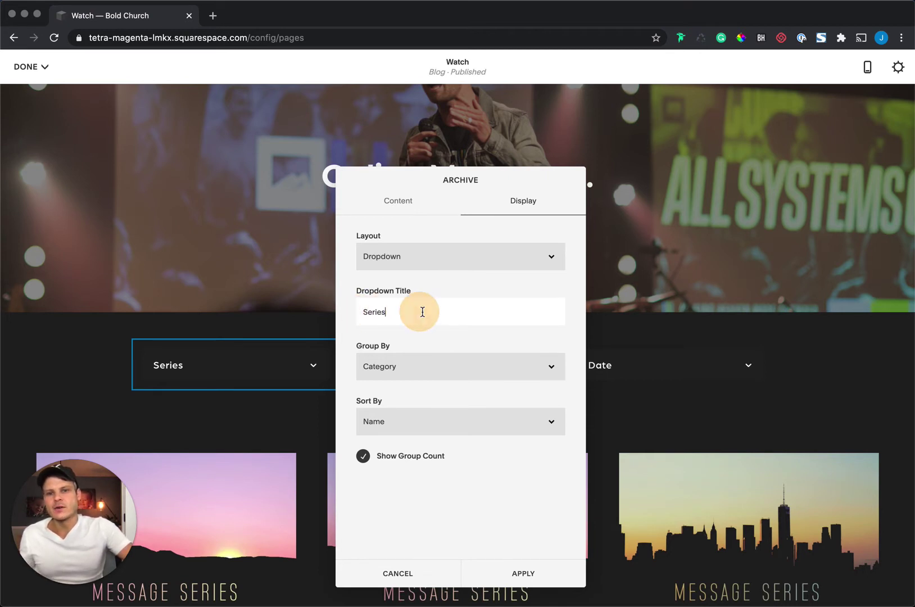
pyautogui.click(443, 365)
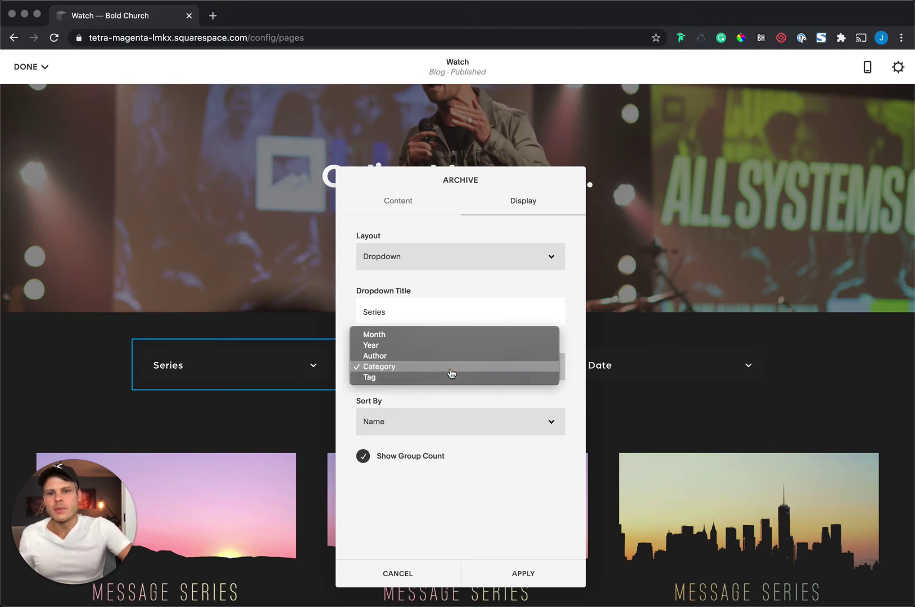
pyautogui.click(452, 373)
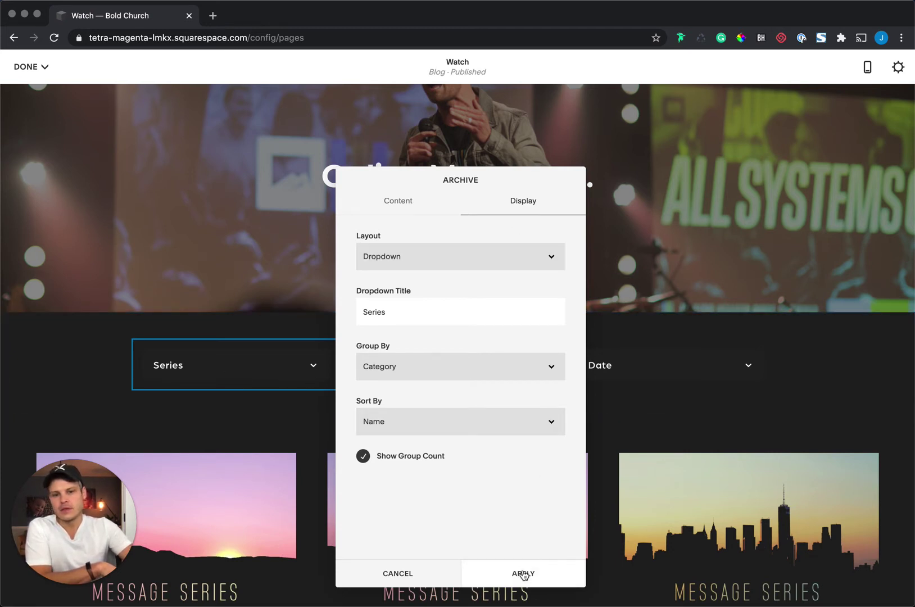
pyautogui.click(422, 575)
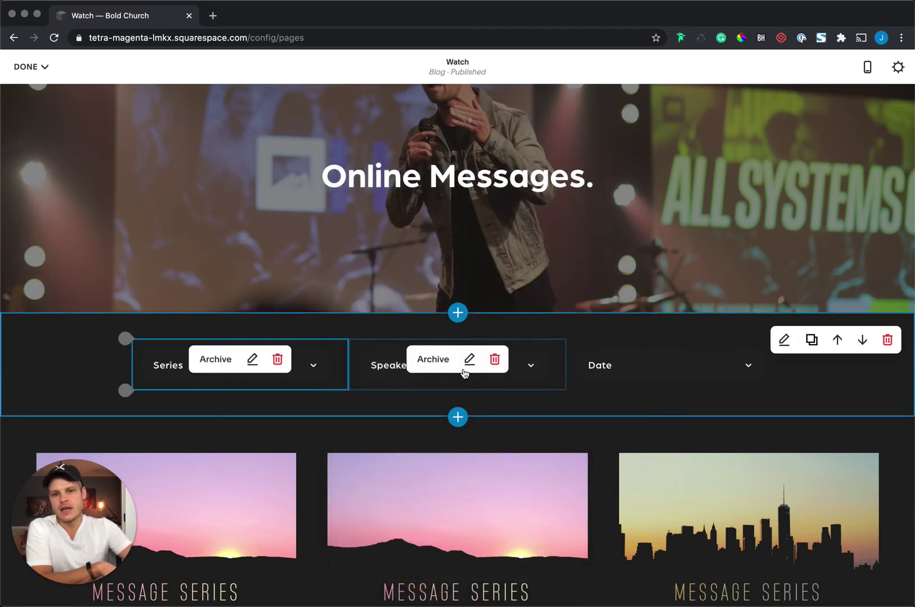
# Inspect the Speaker archive block's display settings, including its title and grouping, and close them without applying
pyautogui.click(469, 360)
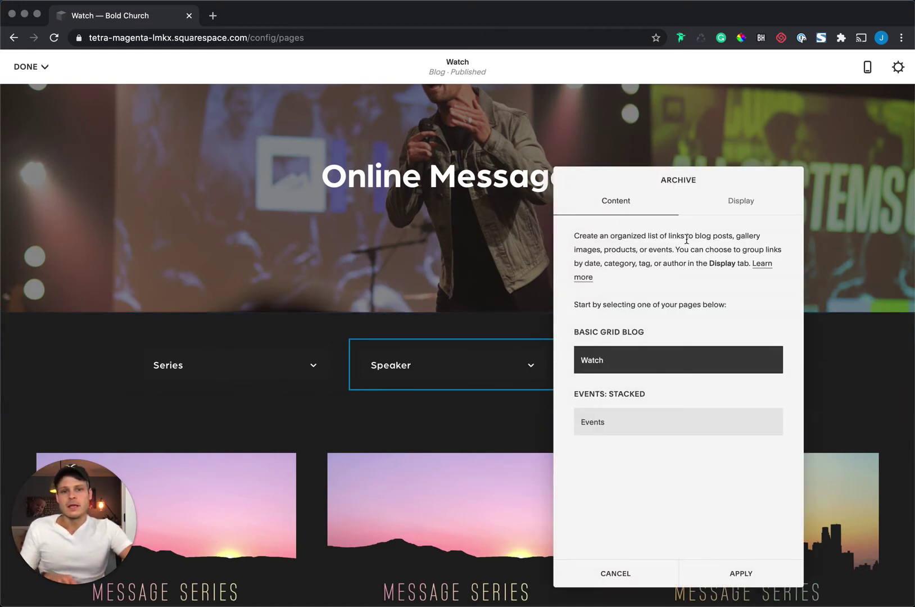
pyautogui.click(747, 205)
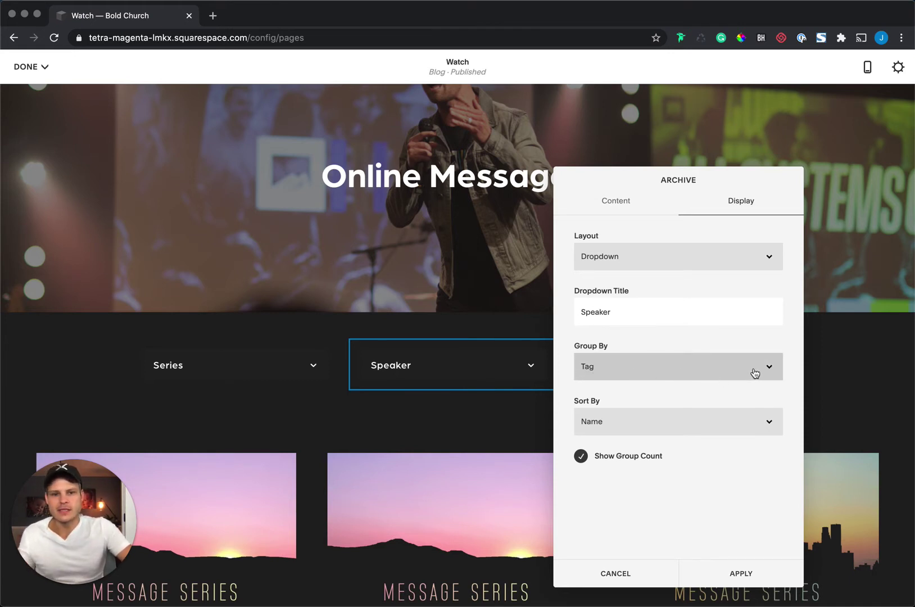
pyautogui.click(638, 574)
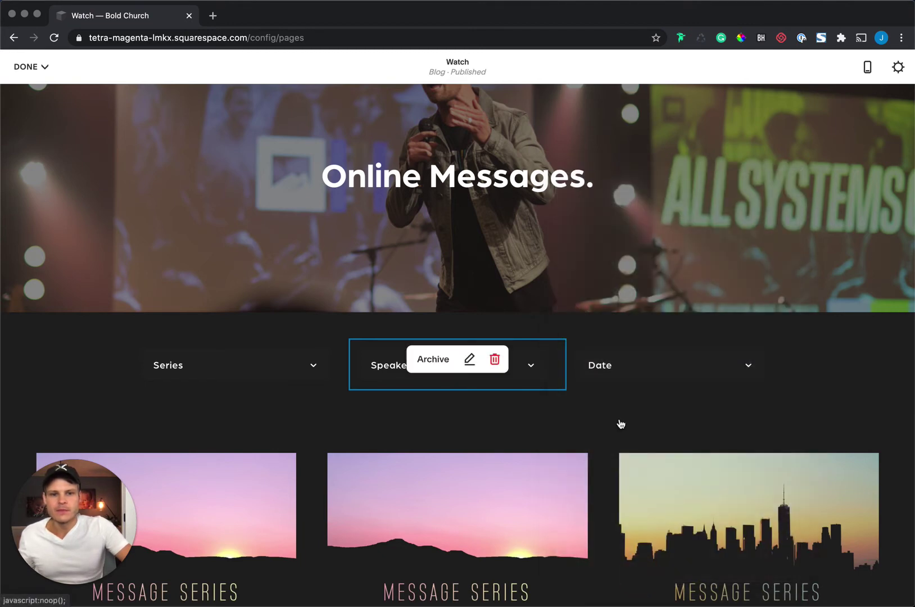
# Keep the Date archive block grouped by Month and apply its display settings
pyautogui.click(689, 360)
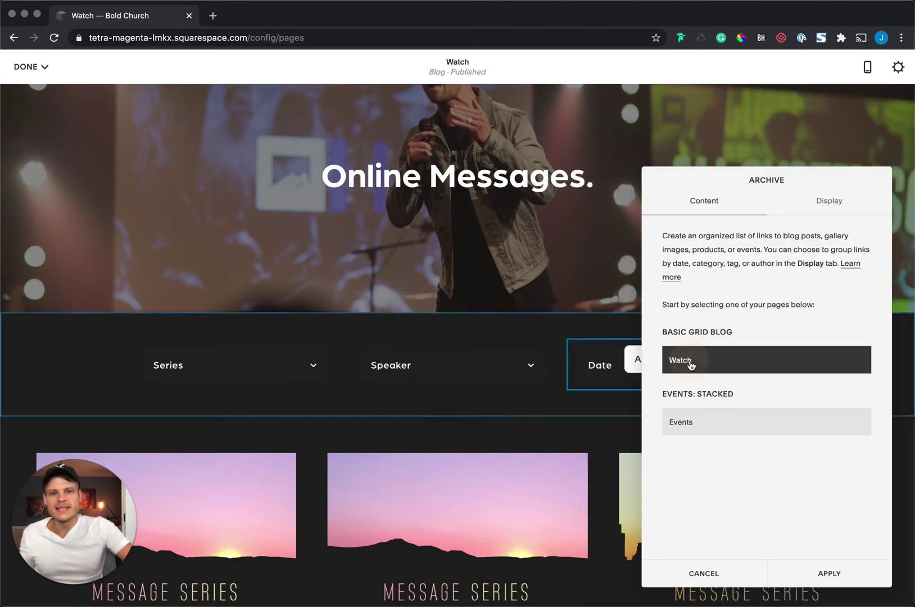
pyautogui.click(823, 201)
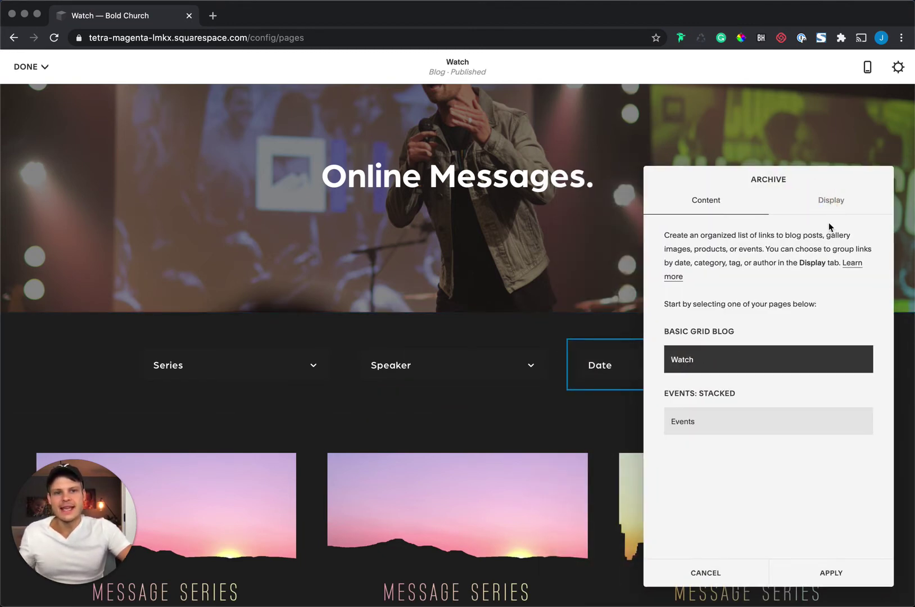
pyautogui.click(832, 200)
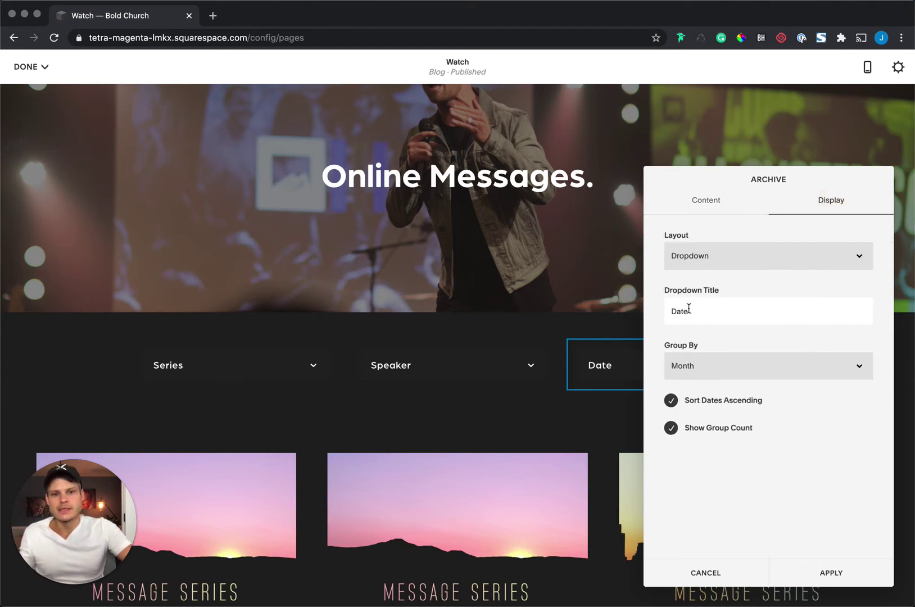
pyautogui.click(710, 371)
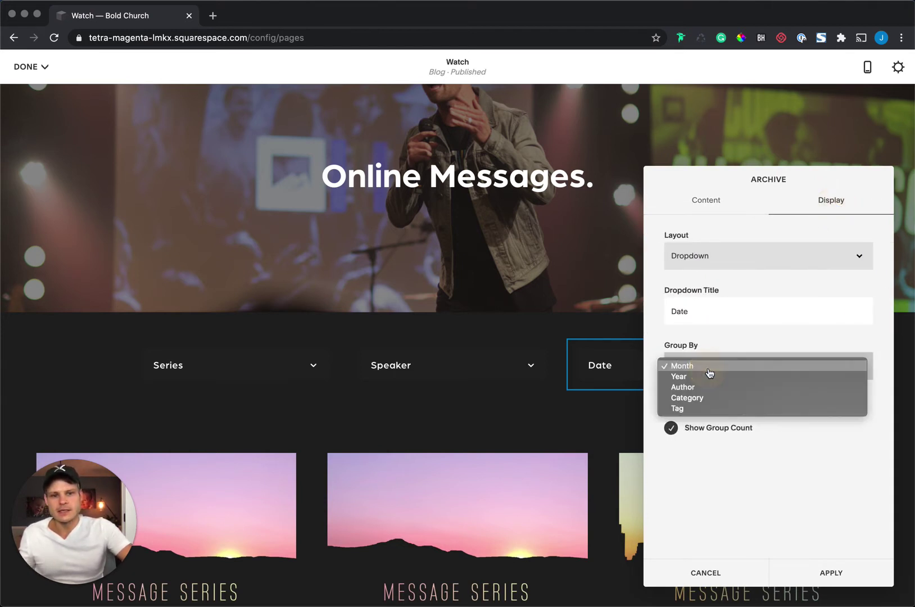
pyautogui.click(710, 371)
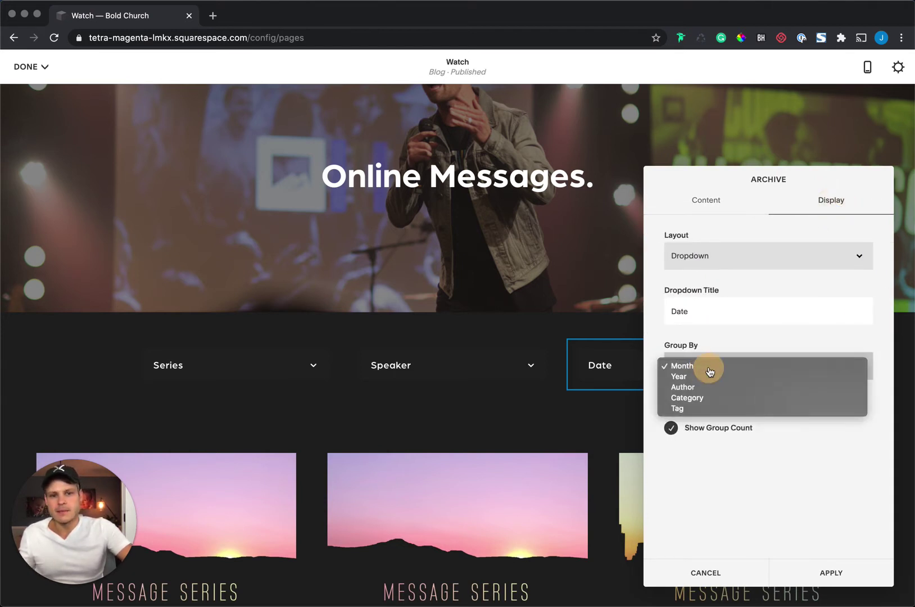
pyautogui.click(832, 573)
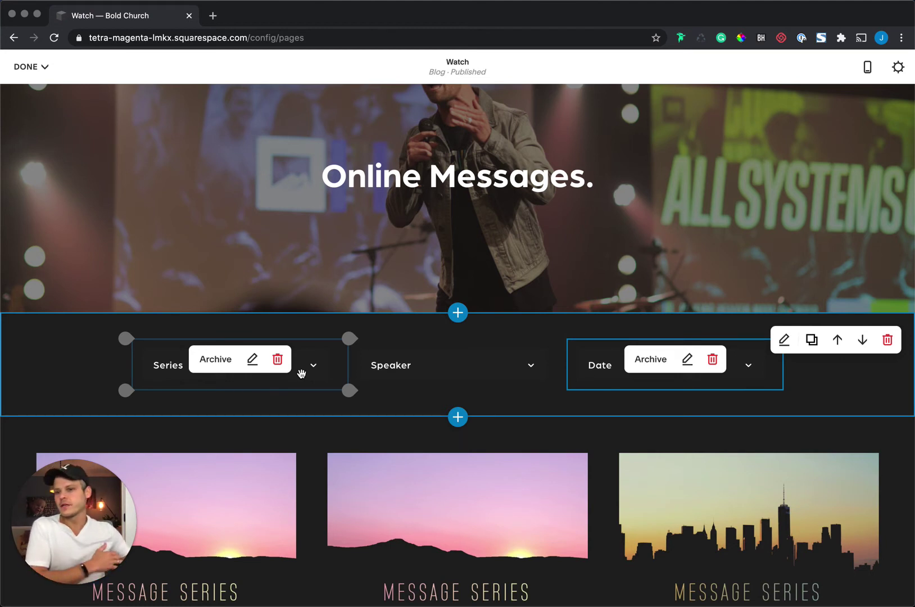
pyautogui.moveTo(302, 374)
pyautogui.mouseDown()
pyautogui.moveTo(374, 369)
pyautogui.moveTo(312, 366)
pyautogui.mouseUp()
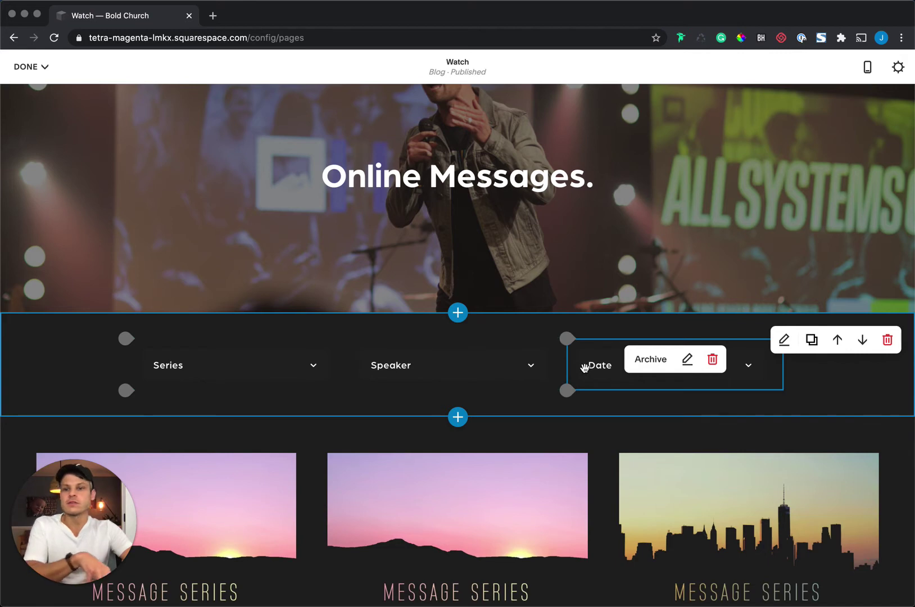
pyautogui.moveTo(585, 368); pyautogui.dragTo(542, 384)
pyautogui.scroll(2, 545, 384)
pyautogui.scroll(-9, 546, 384)
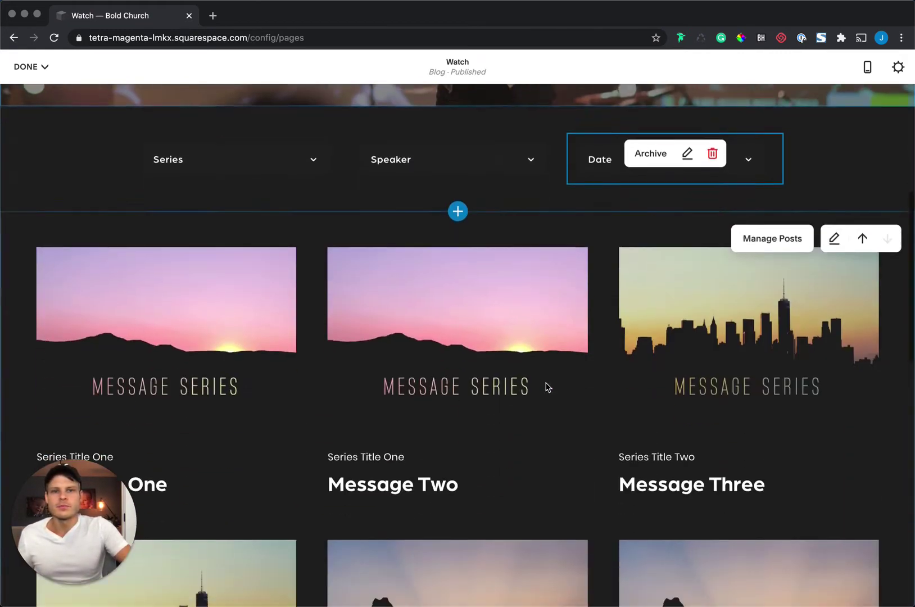
pyautogui.scroll(10, 548, 381)
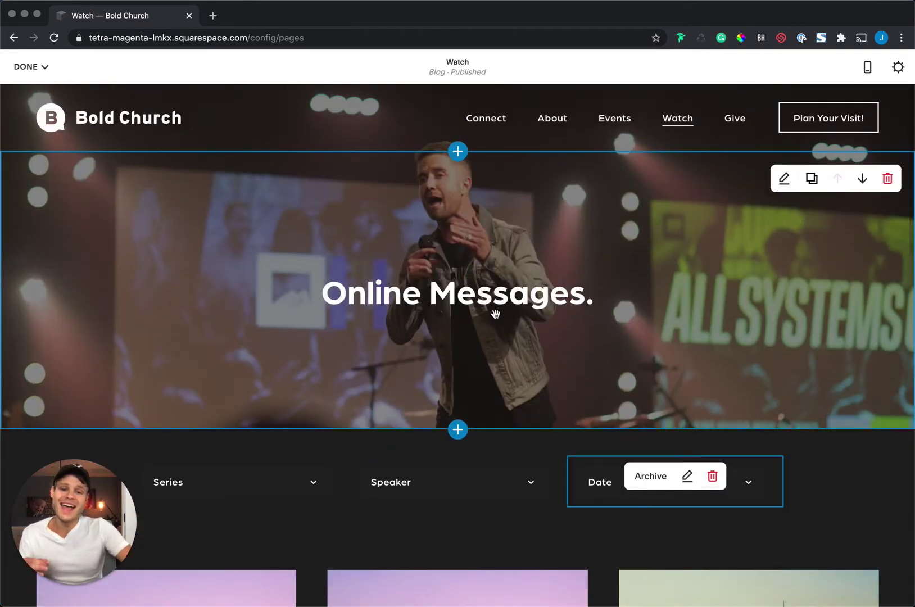
# Finish editing the Watch page and open the Message One post from the message grid
pyautogui.click(26, 66)
pyautogui.click(29, 90)
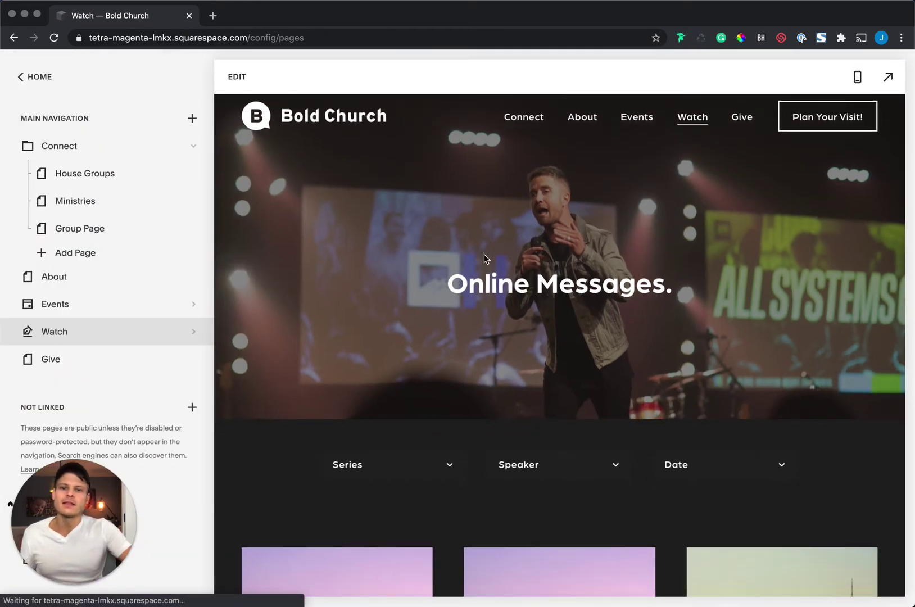
pyautogui.scroll(-4, 484, 254)
pyautogui.scroll(-3, 484, 258)
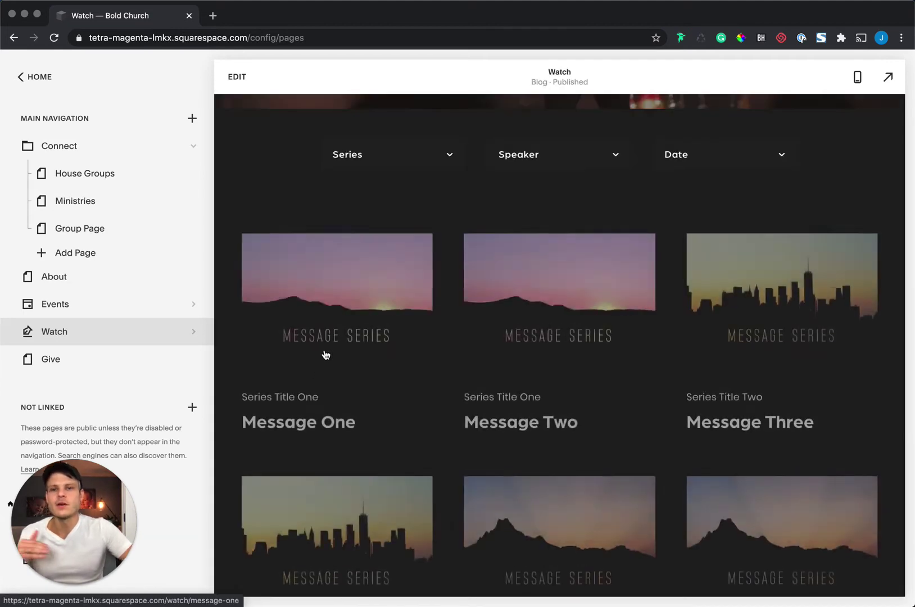
pyautogui.click(336, 337)
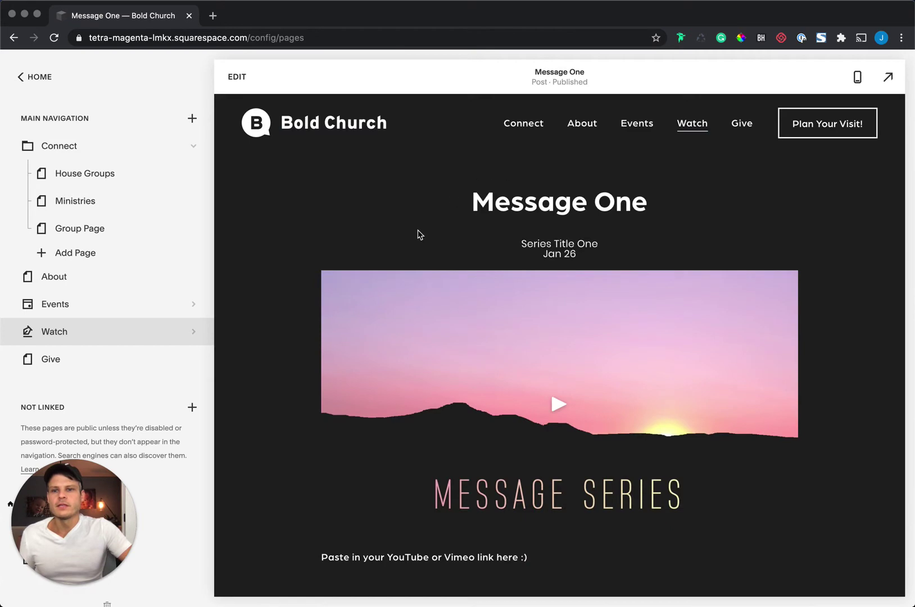
# Look through the Message One post from its video to the message notes and speaker name
pyautogui.scroll(-10, 607, 323)
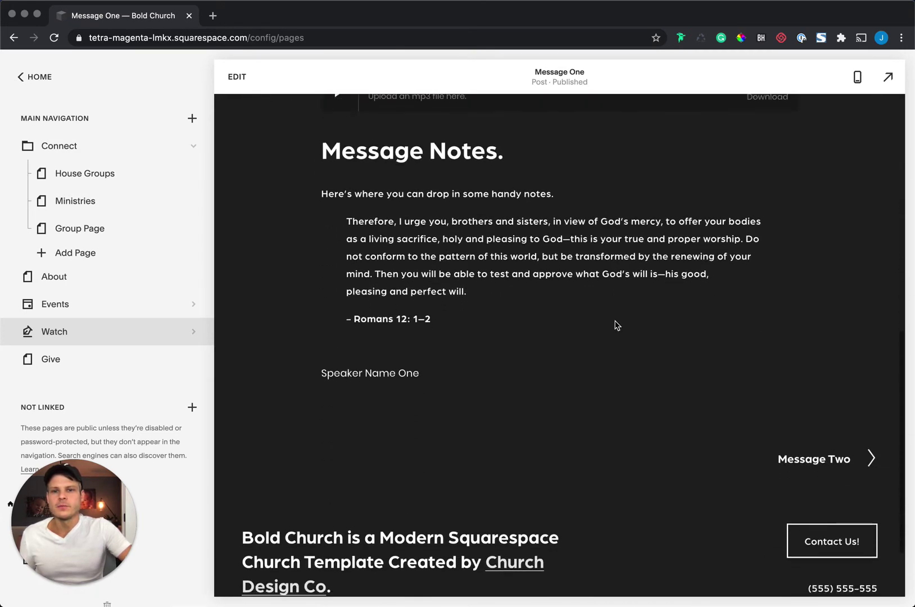
pyautogui.scroll(6, 615, 322)
pyautogui.scroll(3, 617, 321)
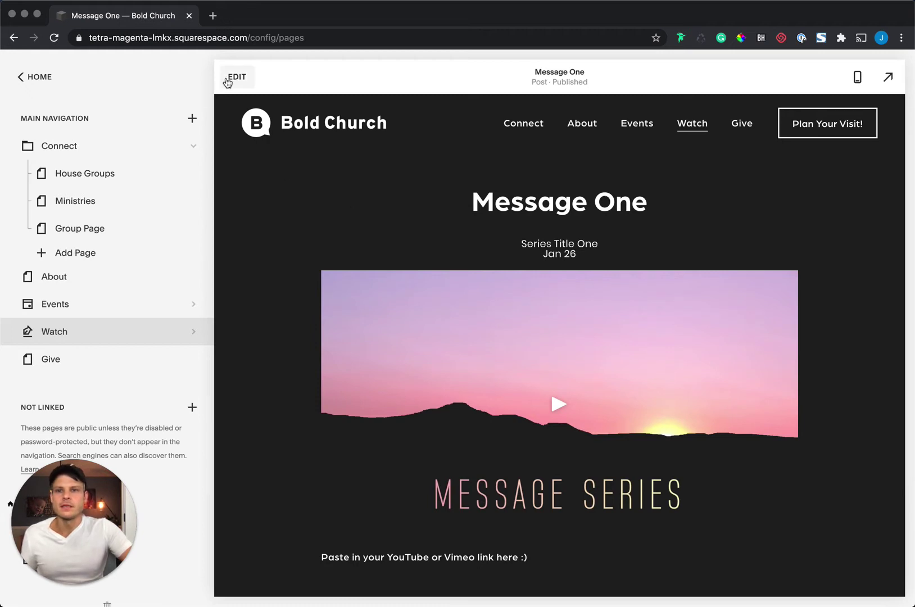
# Open the Watch page's list of posts, select Message One and review its audio and notes content
pyautogui.moveTo(65, 332)
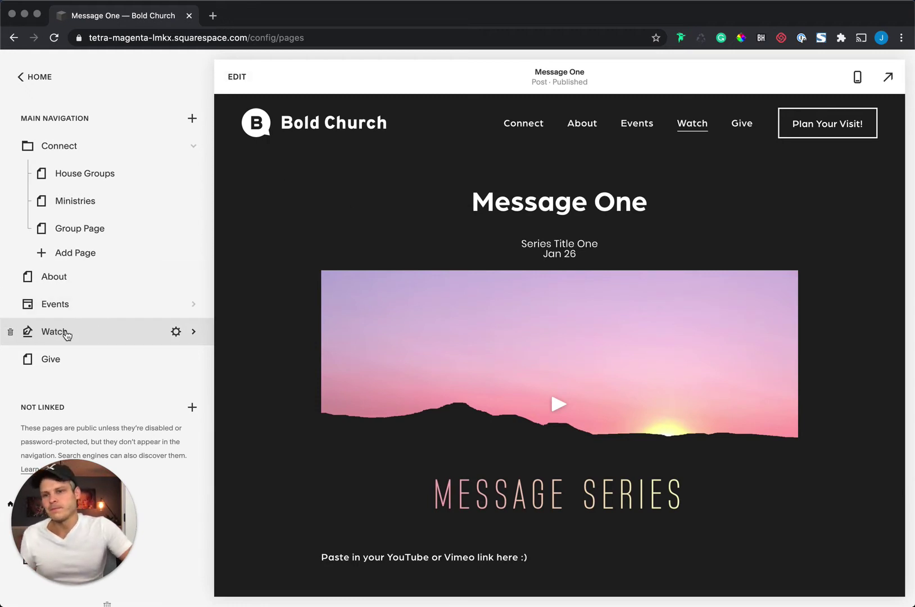
pyautogui.click(194, 333)
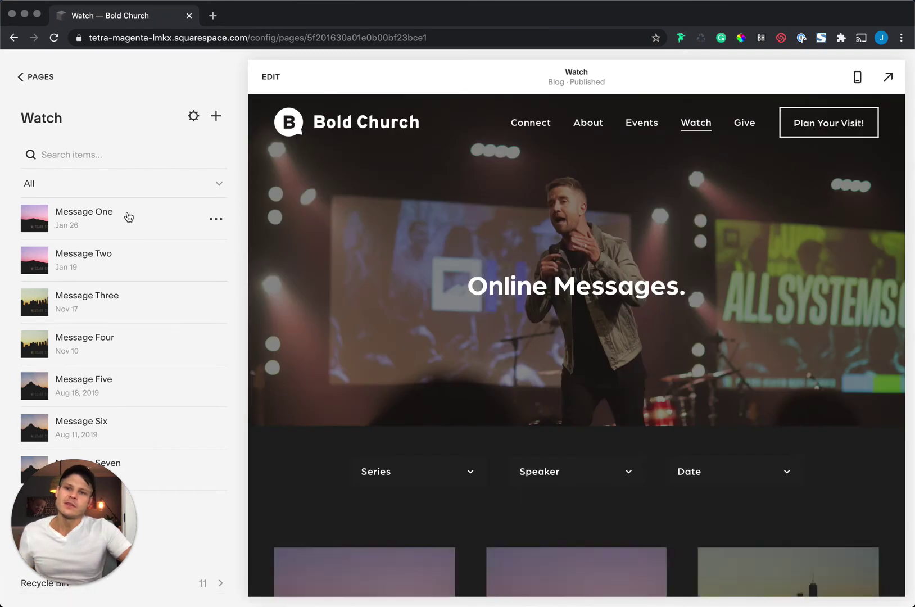
pyautogui.click(97, 219)
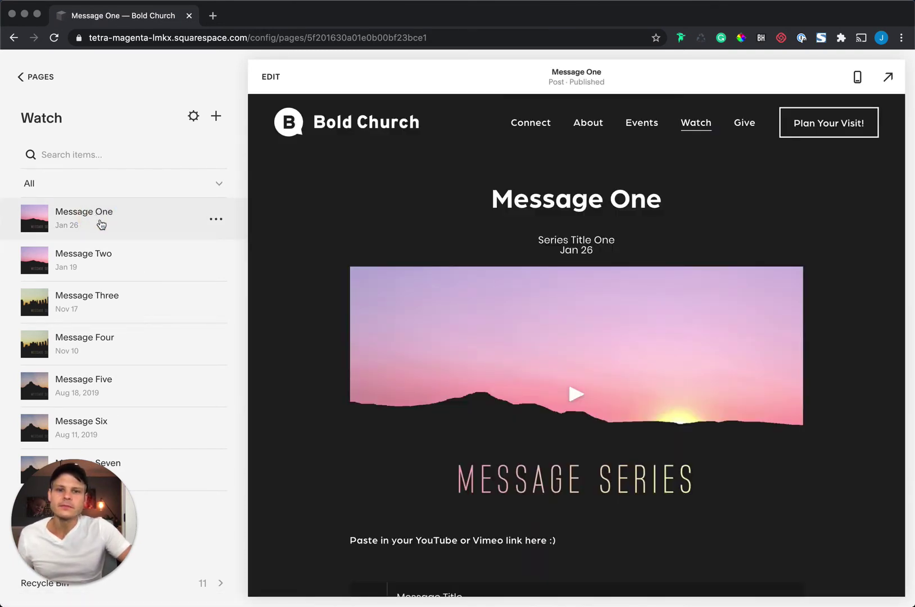
pyautogui.scroll(-10, 533, 349)
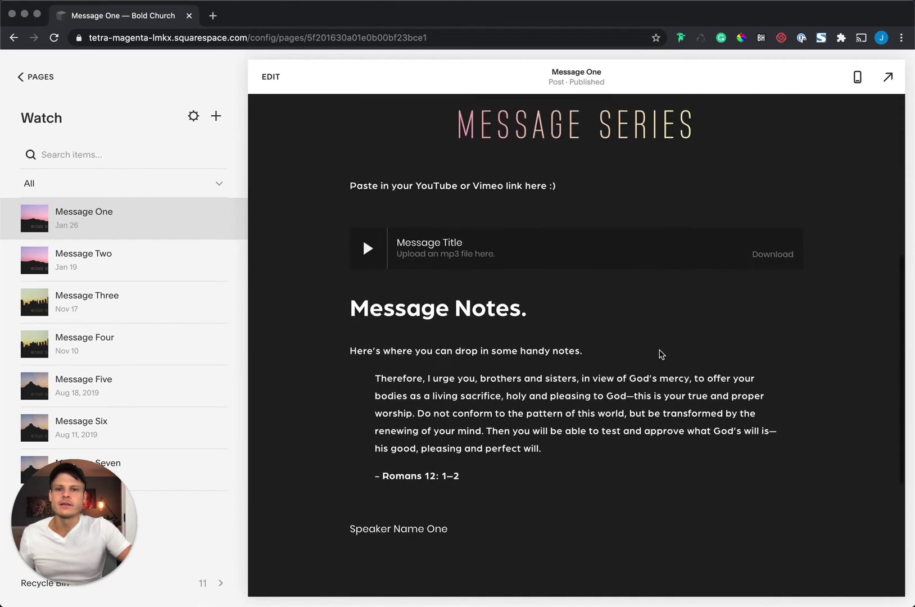
pyautogui.scroll(1, 559, 322)
pyautogui.scroll(10, 560, 322)
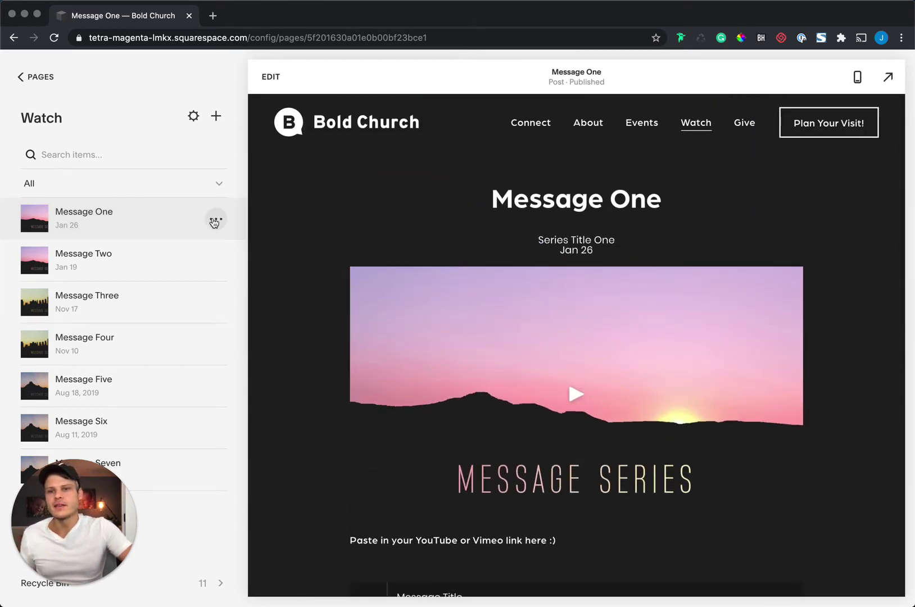
# Open the blog post settings for Message One and examine its publishing status, date and time
pyautogui.click(216, 219)
pyautogui.click(223, 251)
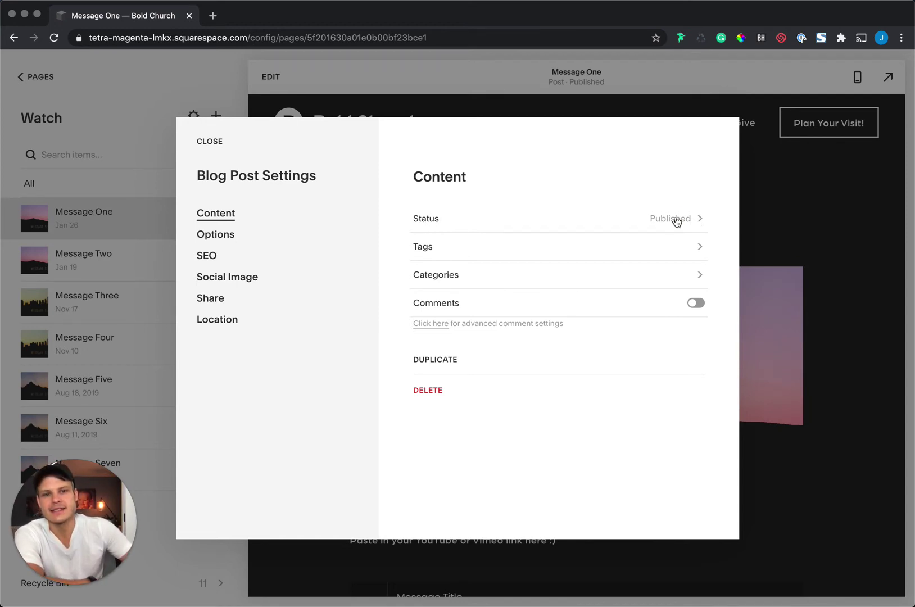
pyautogui.click(676, 219)
pyautogui.scroll(-3, 638, 359)
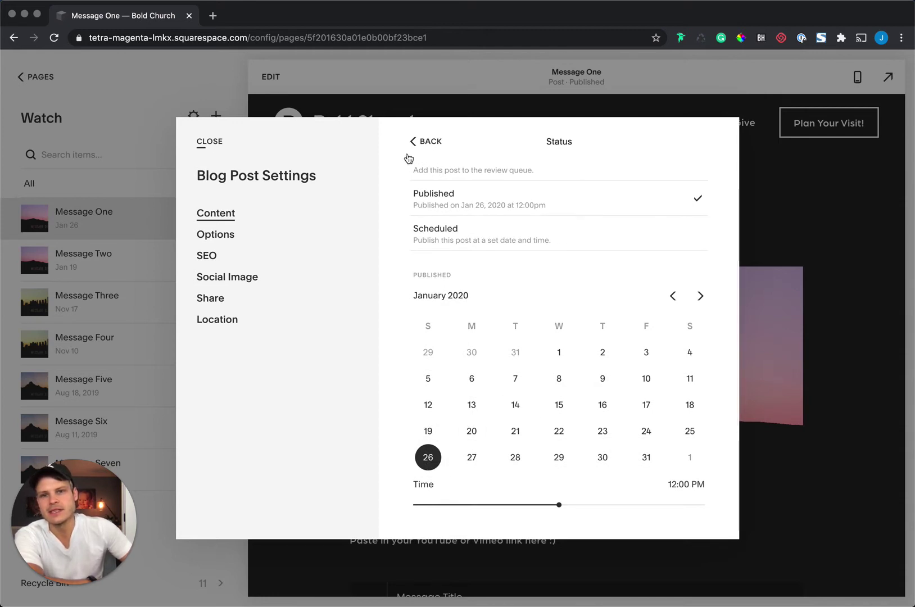
pyautogui.click(430, 141)
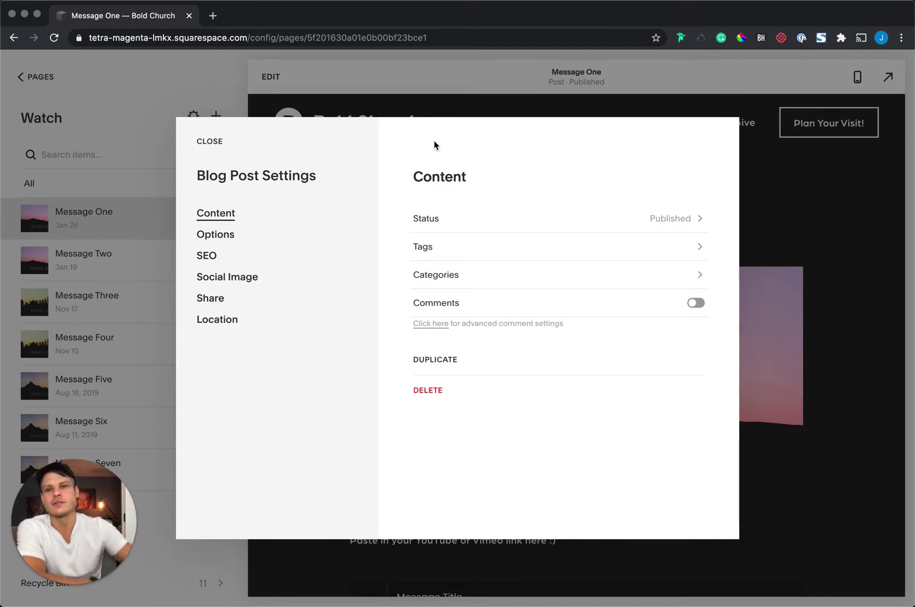
# Review Message One's tags, categories and thumbnail options, and close the blog post settings
pyautogui.click(516, 247)
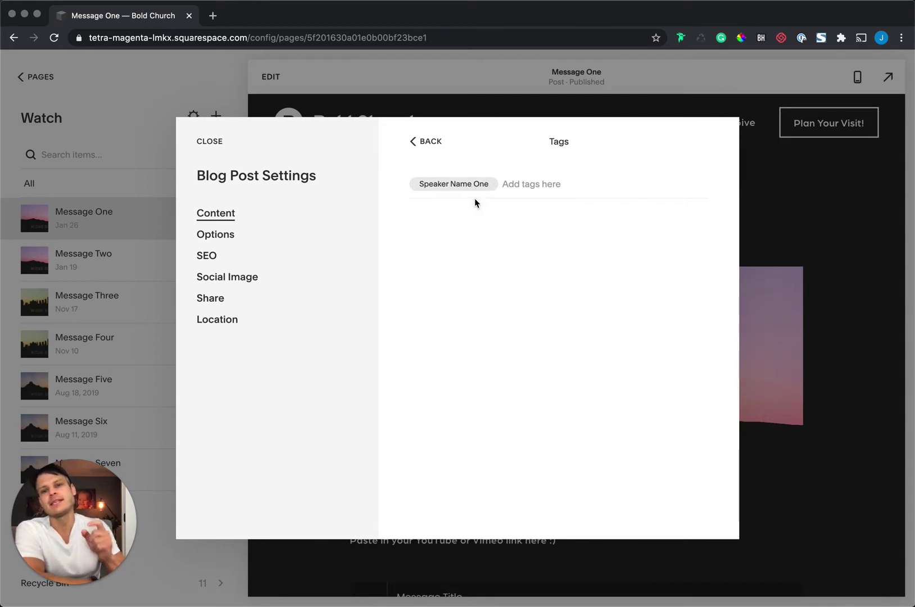
pyautogui.click(428, 141)
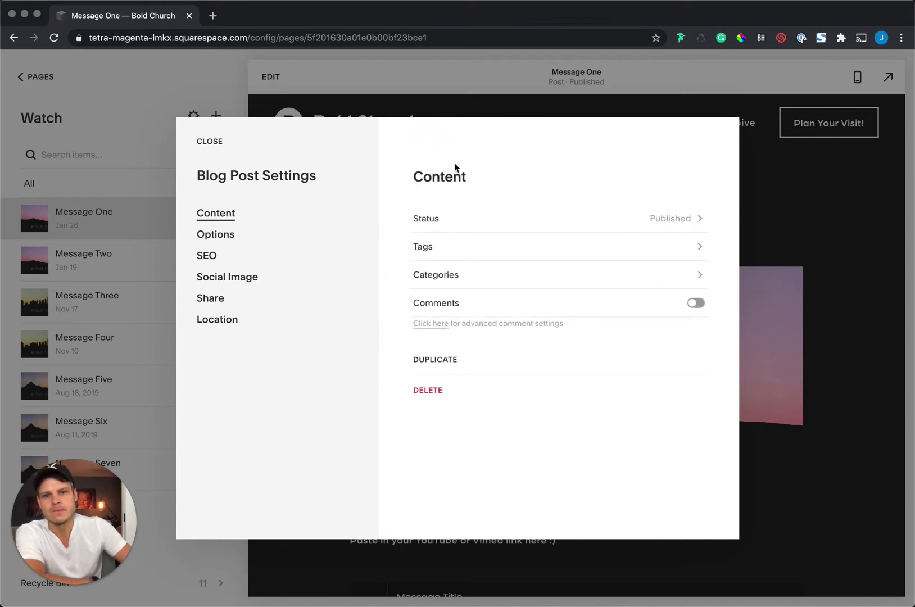
pyautogui.click(461, 278)
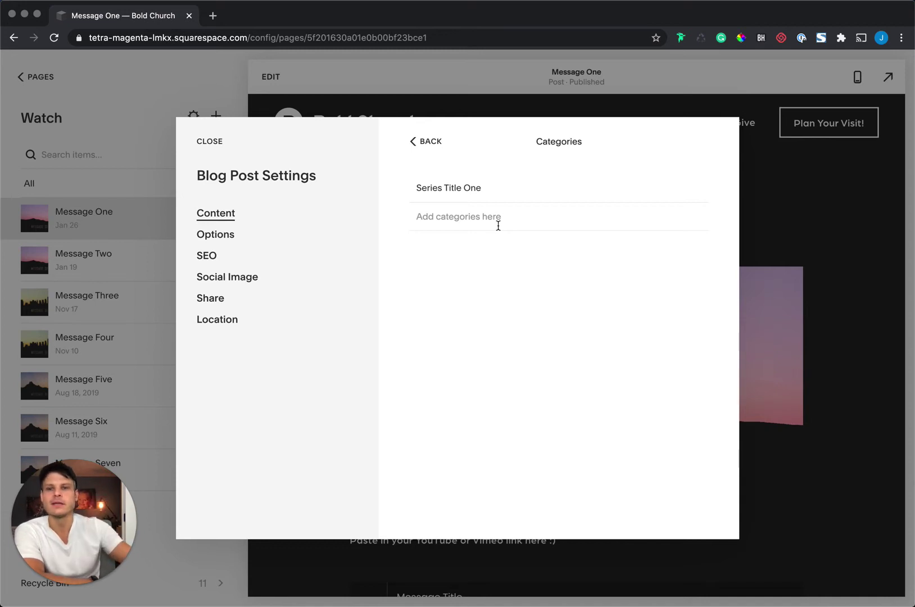
pyautogui.click(422, 143)
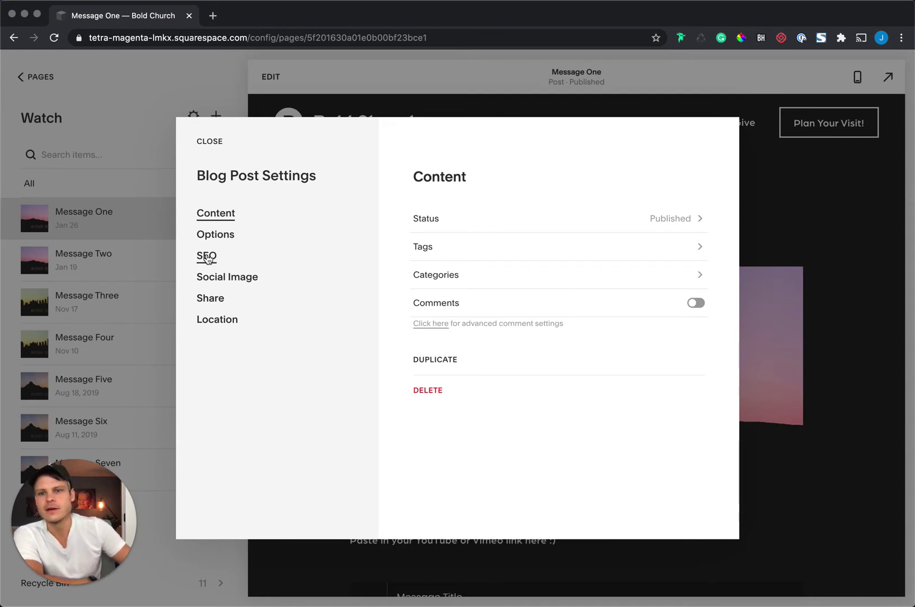
pyautogui.click(225, 240)
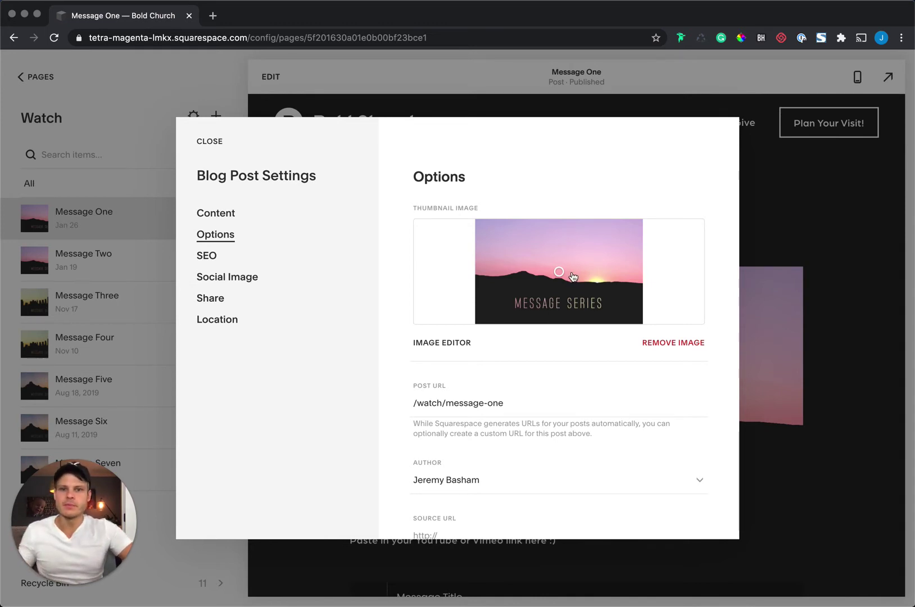
pyautogui.click(210, 145)
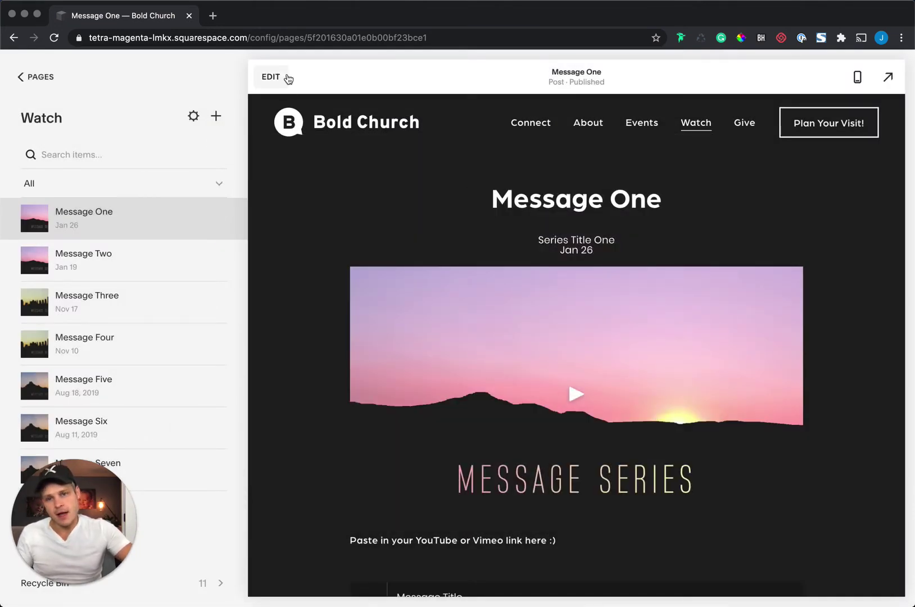
# Open the Message One post for editing and look over its title, series line, date and video block
pyautogui.click(275, 80)
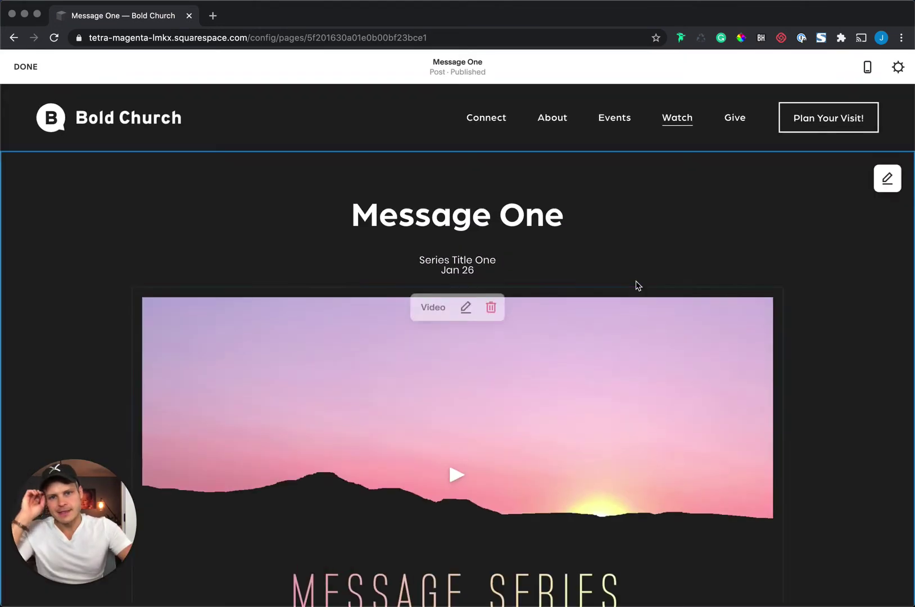
pyautogui.click(564, 221)
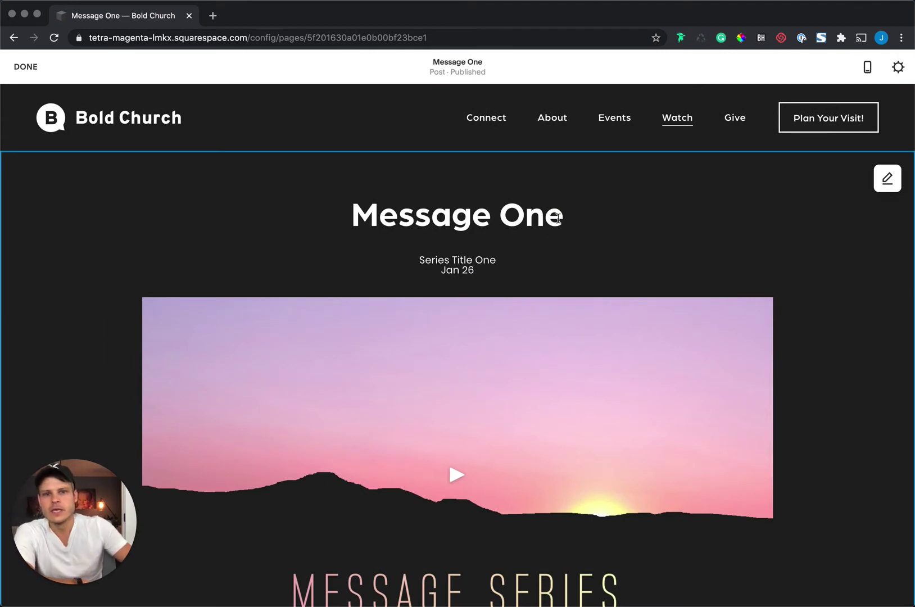
pyautogui.scroll(-3, 569, 225)
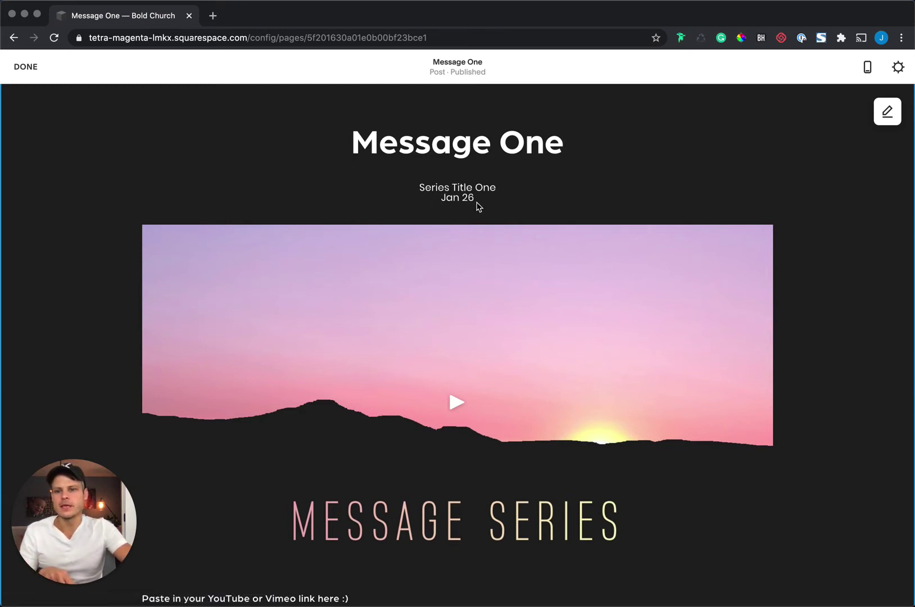
pyautogui.scroll(-3, 770, 262)
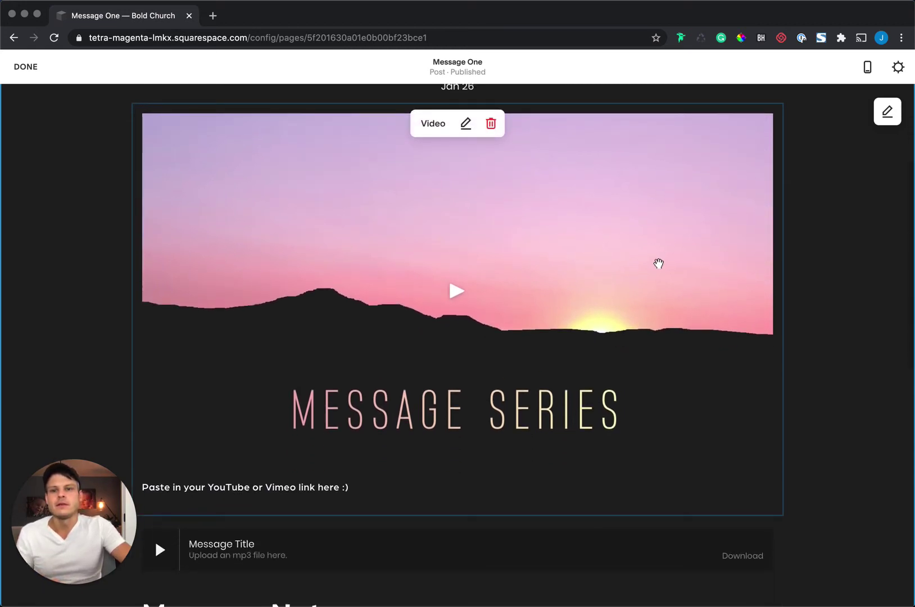
pyautogui.scroll(1, 659, 263)
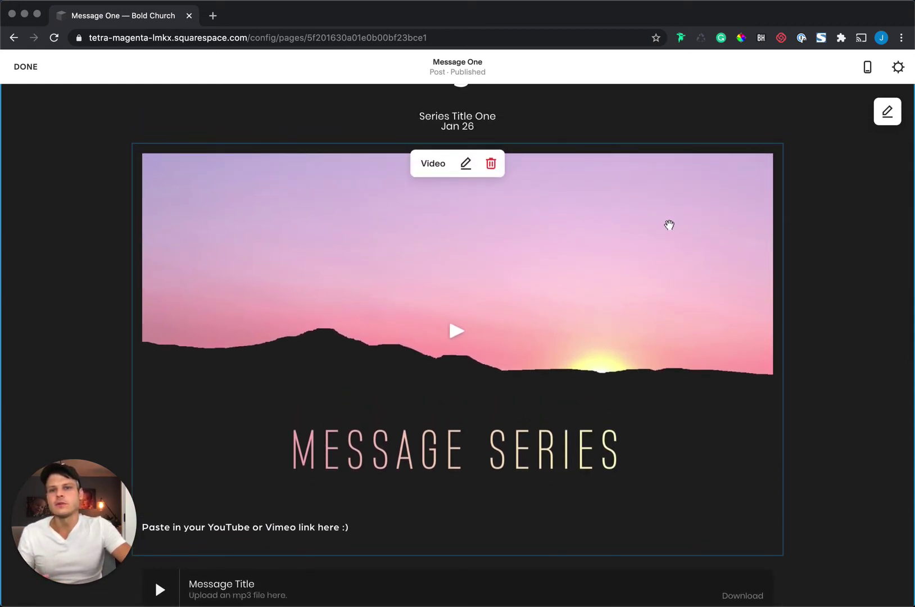
pyautogui.scroll(1, 670, 225)
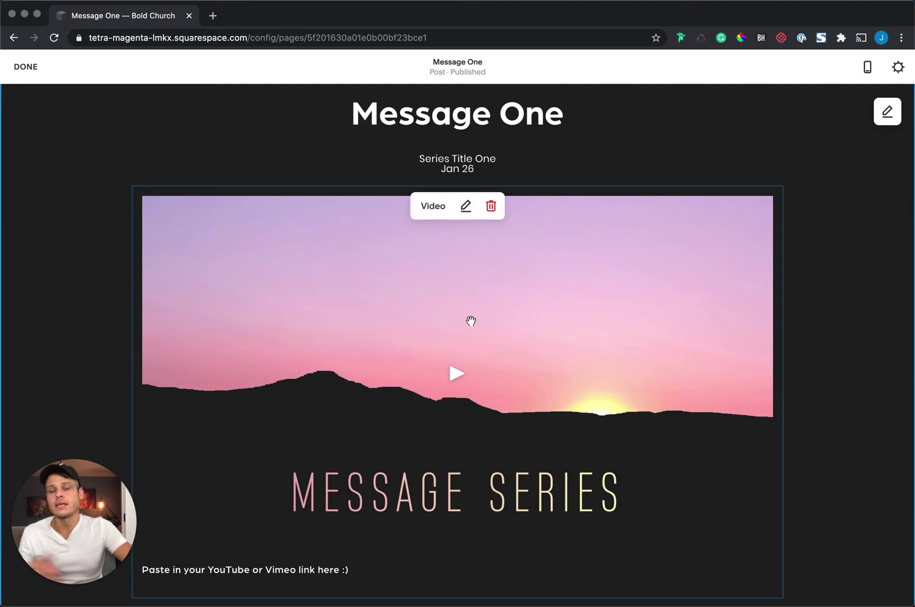
pyautogui.scroll(-1, 454, 313)
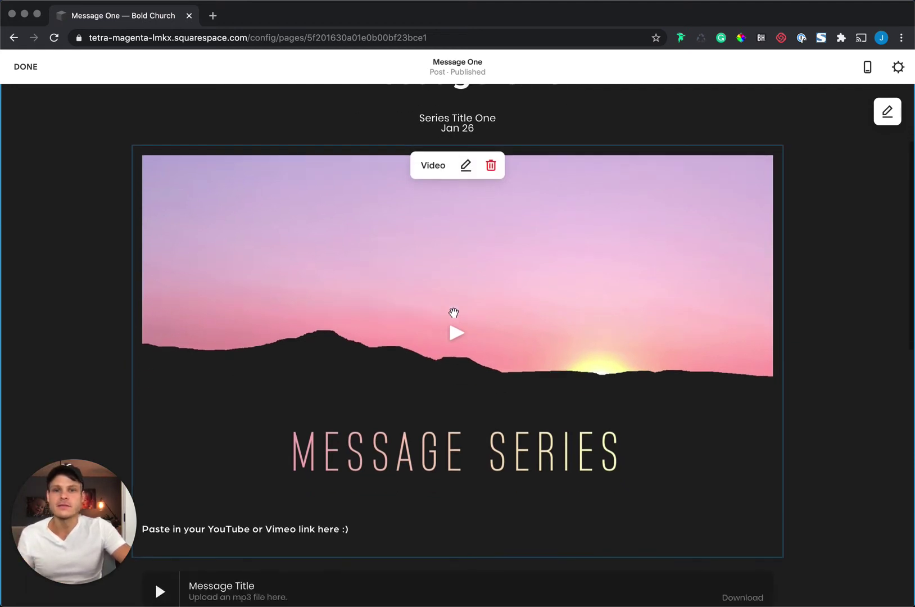
# Open the video block's settings, review its video URL, custom thumbnail and caption options, and close them without applying changes
pyautogui.click(466, 166)
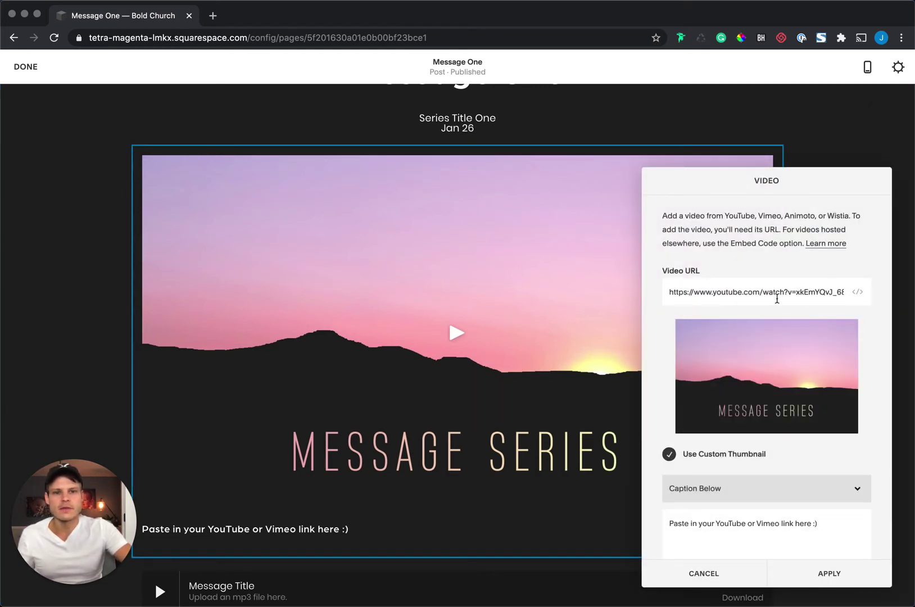
pyautogui.moveTo(805, 385)
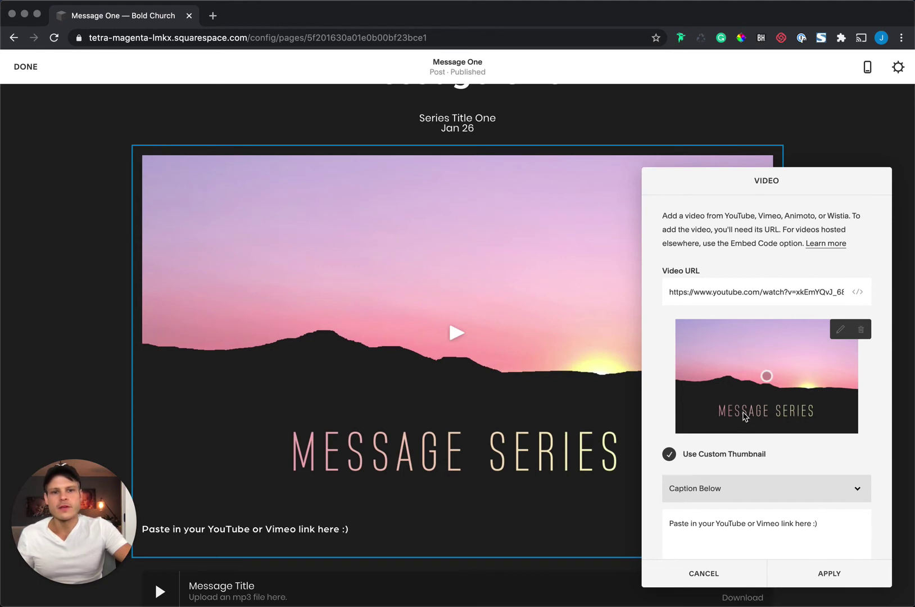
pyautogui.scroll(-1, 764, 436)
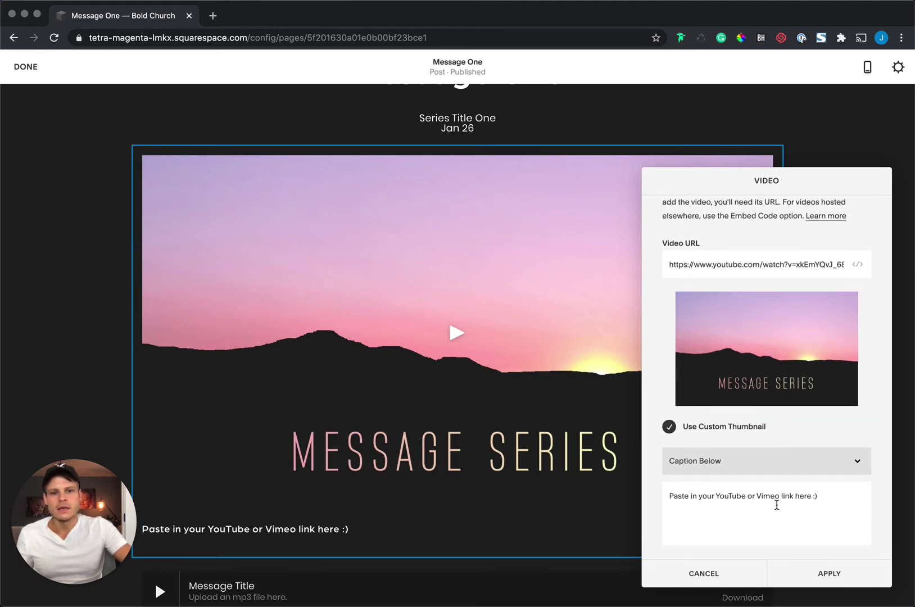
pyautogui.moveTo(760, 347)
pyautogui.scroll(1, 784, 394)
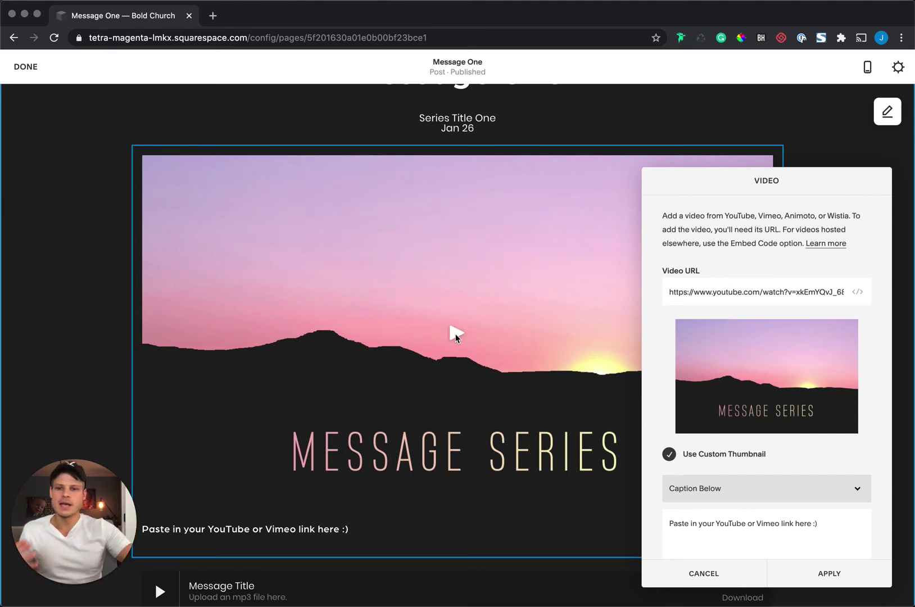
pyautogui.click(711, 574)
# Examine the Message One post's audio block, message notes text and speaker name, and return to the post title
pyautogui.scroll(-1, 655, 469)
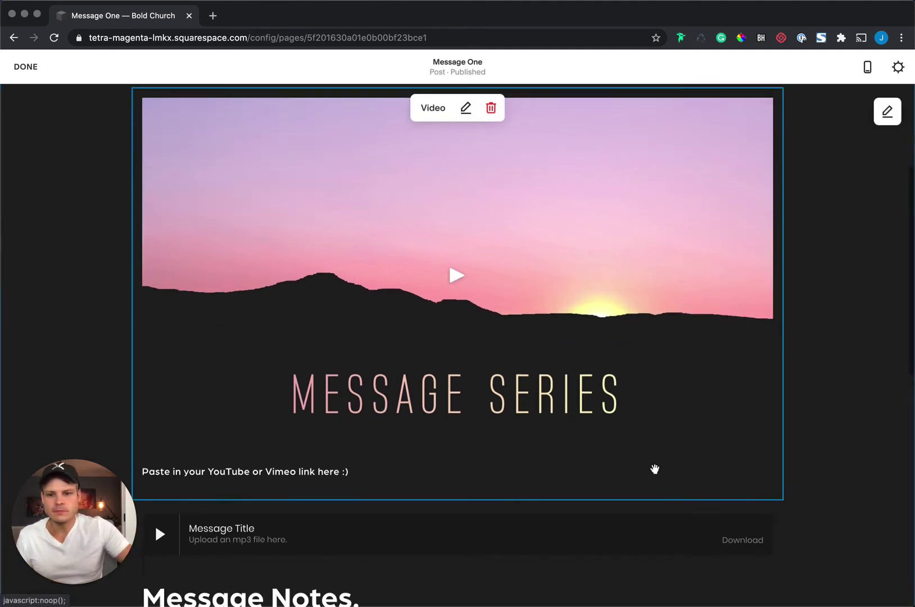
pyautogui.scroll(-4, 654, 470)
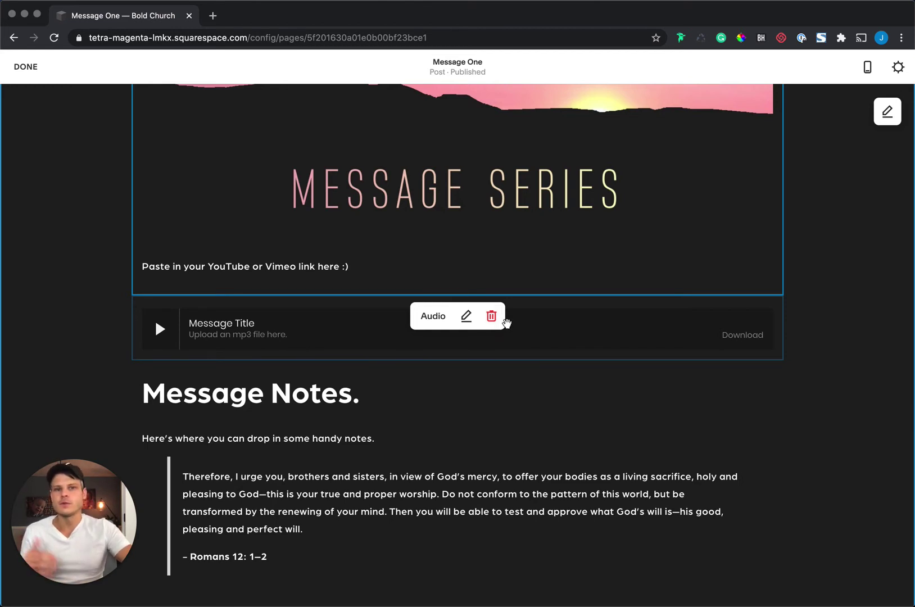
pyautogui.scroll(-3, 639, 423)
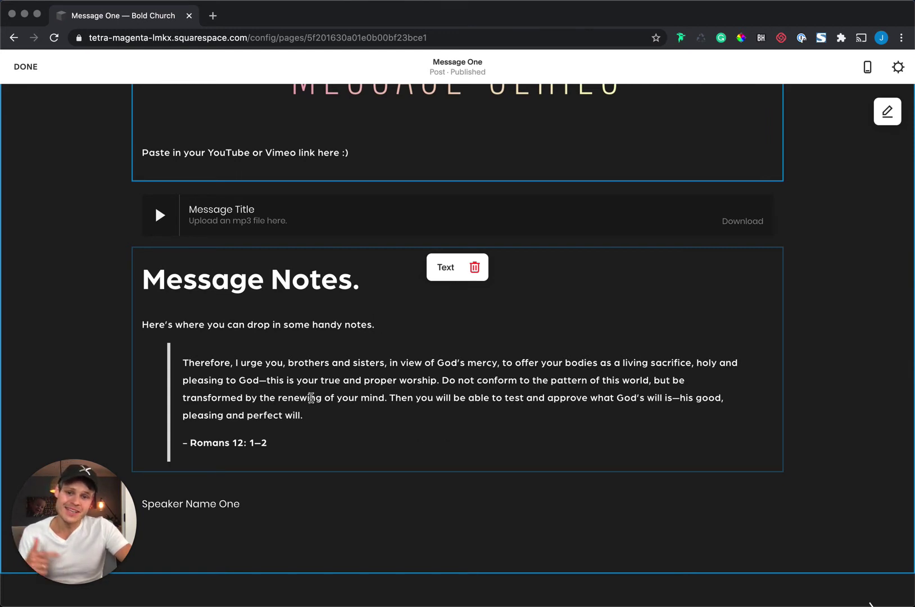
pyautogui.scroll(-5, 291, 392)
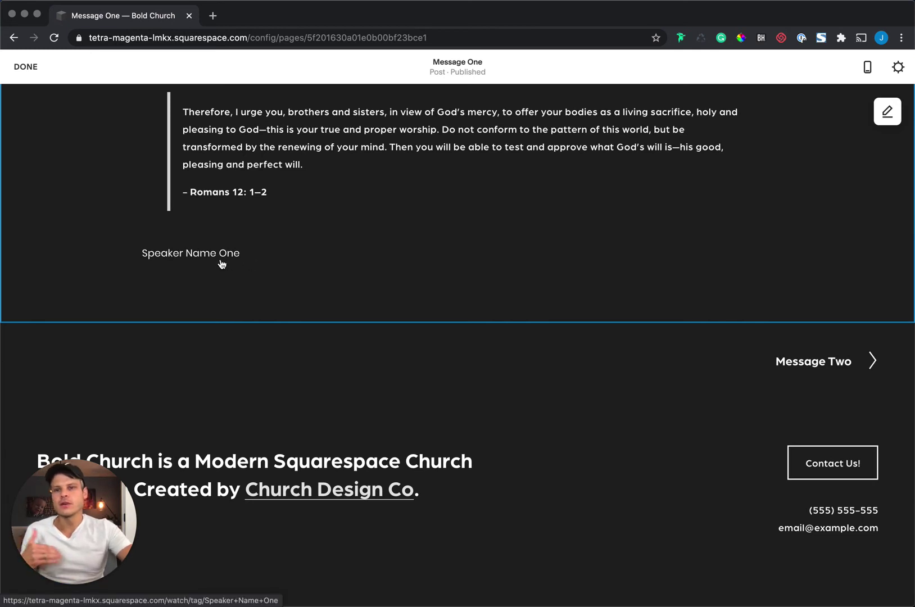
pyautogui.scroll(4, 570, 296)
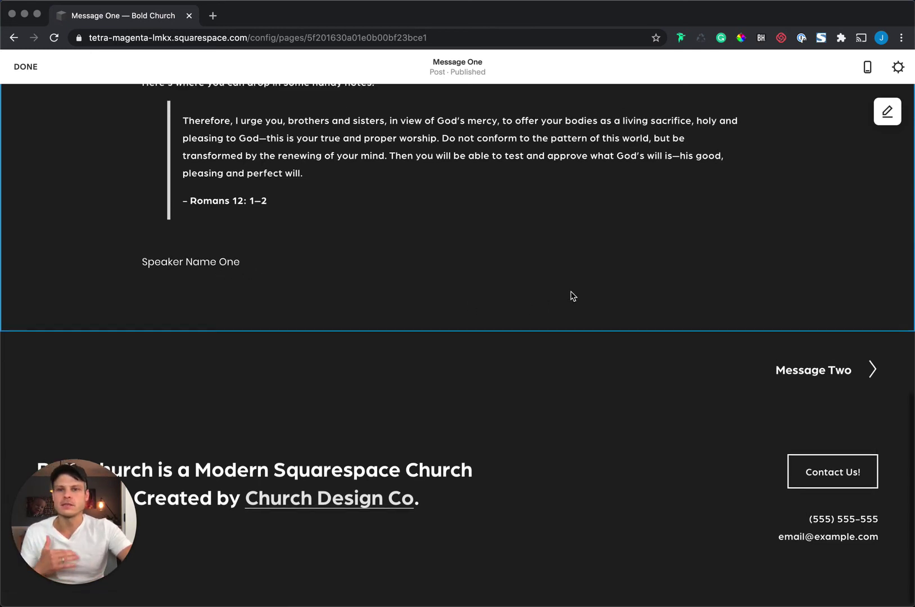
pyautogui.scroll(3, 525, 296)
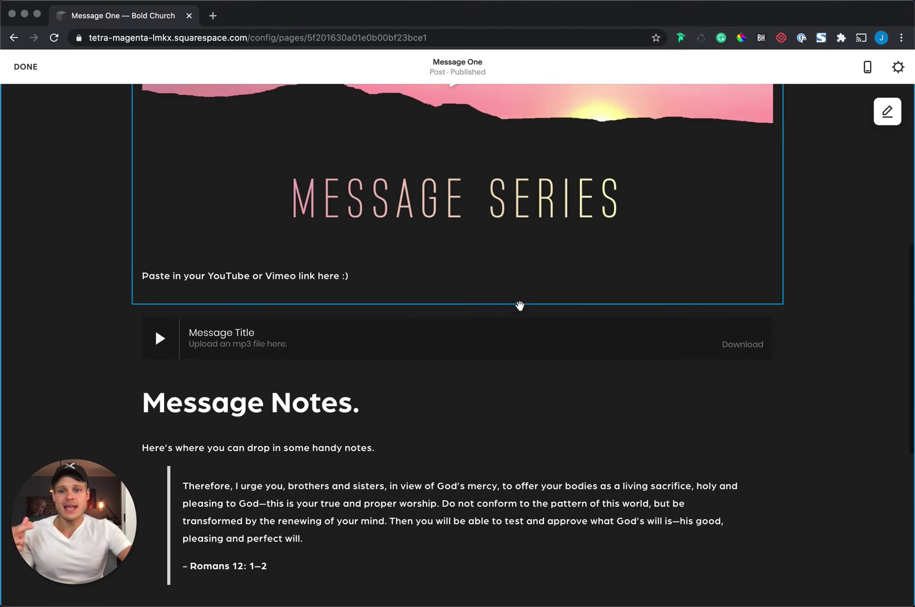
pyautogui.scroll(-1, 515, 315)
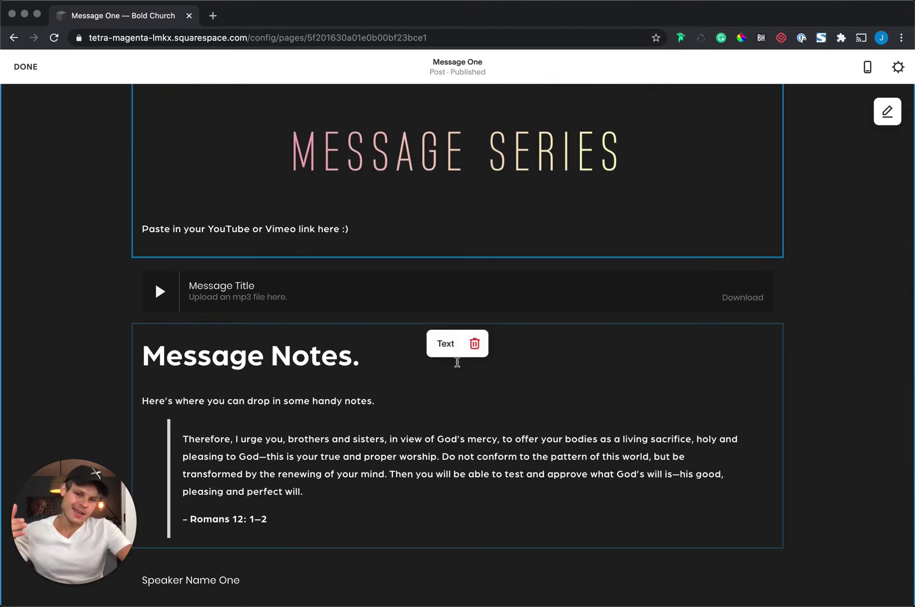
pyautogui.scroll(8, 661, 337)
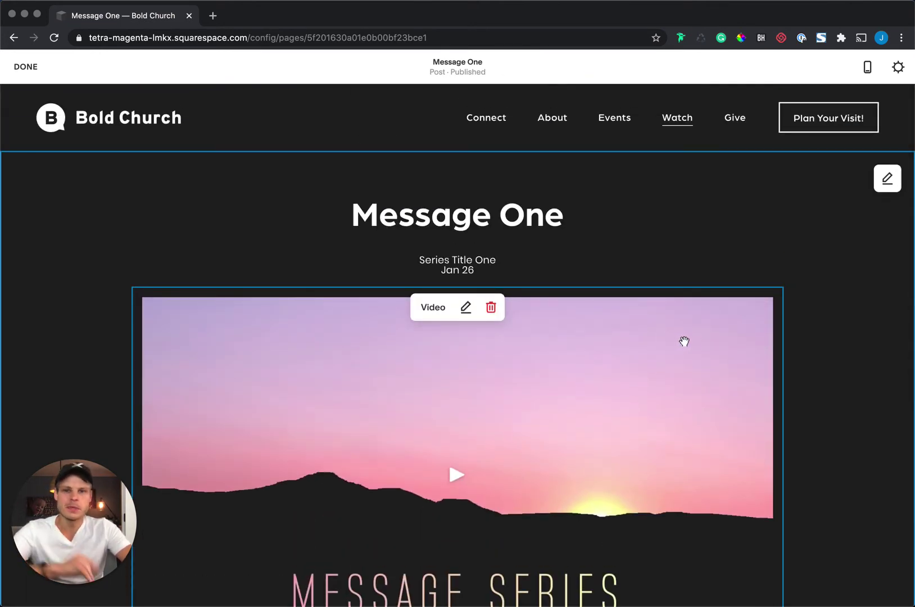
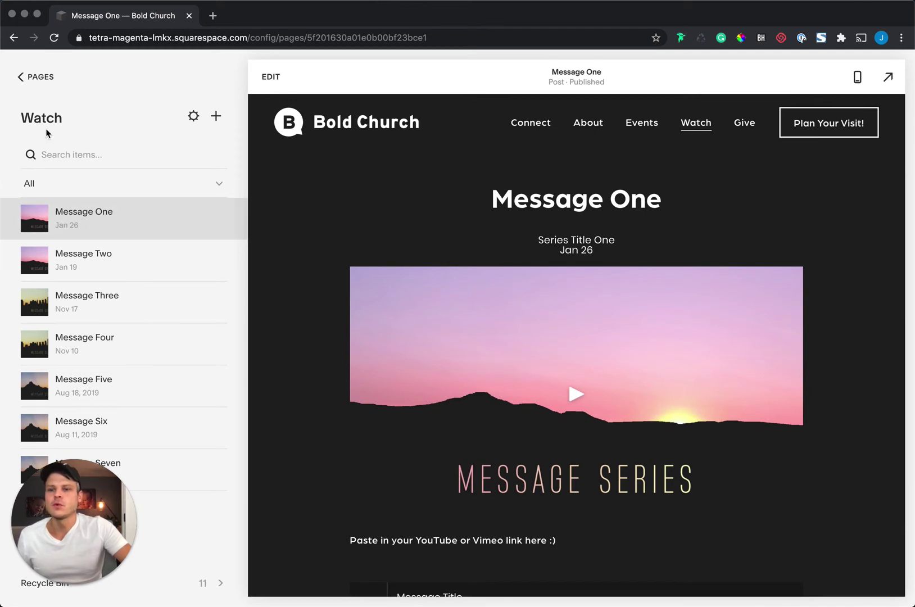
# Return to the Watch page's list of posts, create a new blog post and title it "New Message"
pyautogui.click(20, 77)
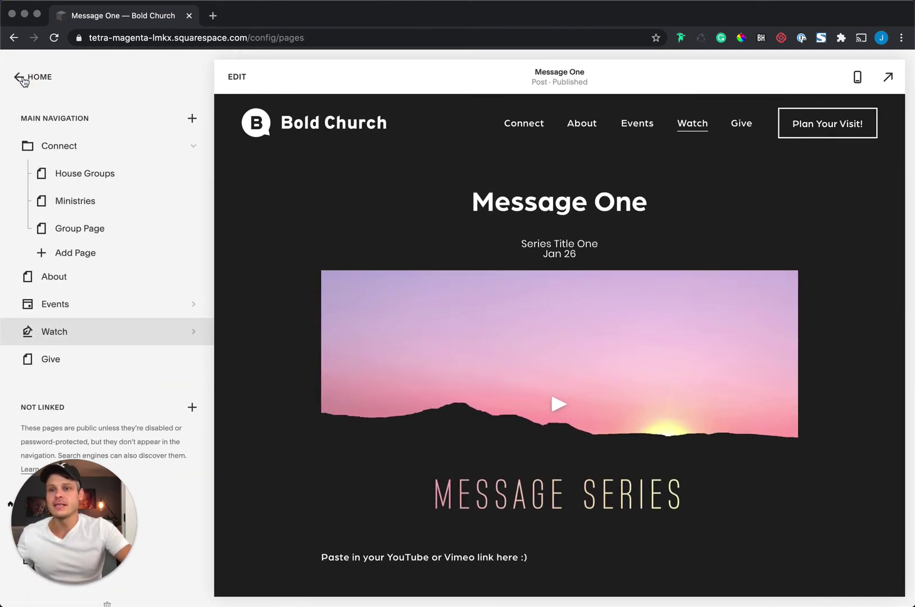
pyautogui.click(22, 78)
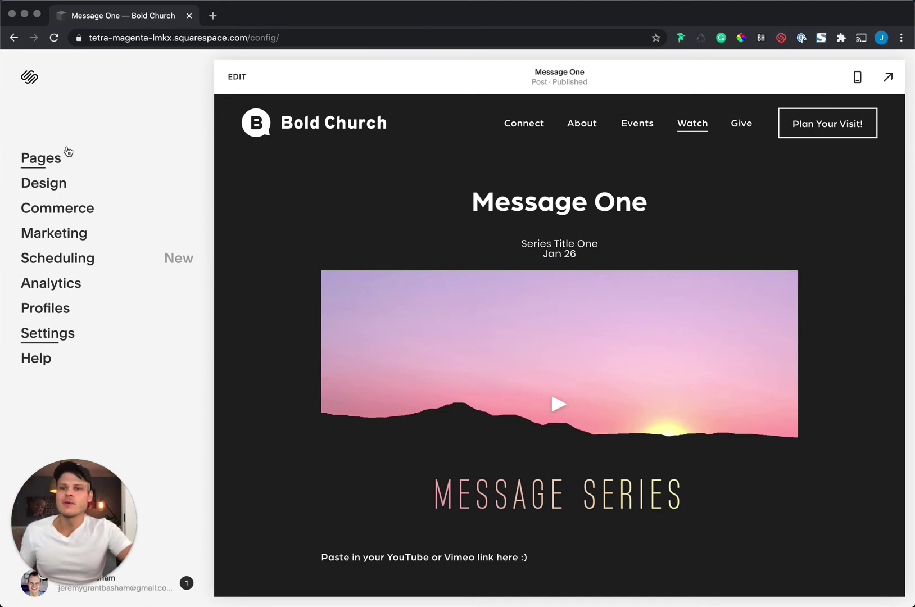
pyautogui.click(45, 163)
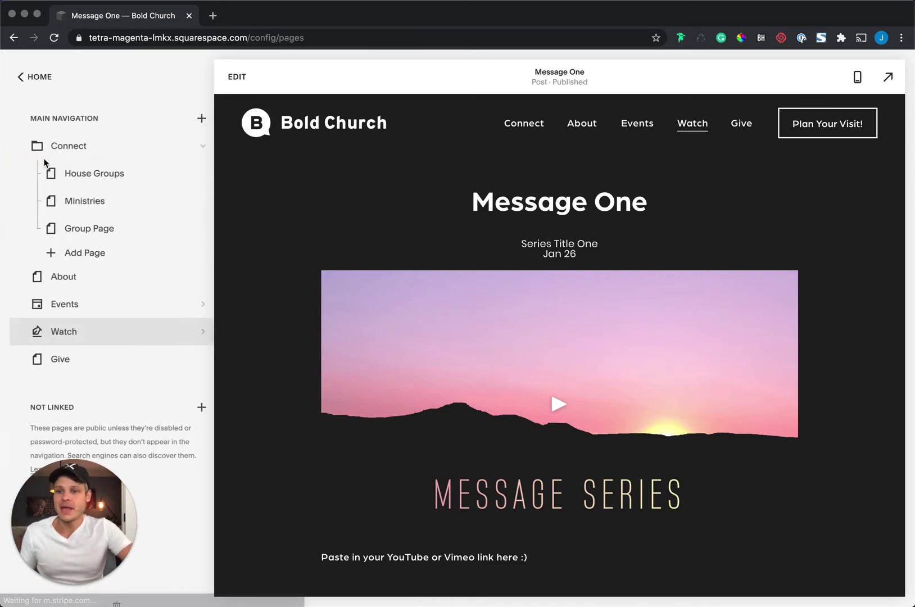
pyautogui.click(194, 333)
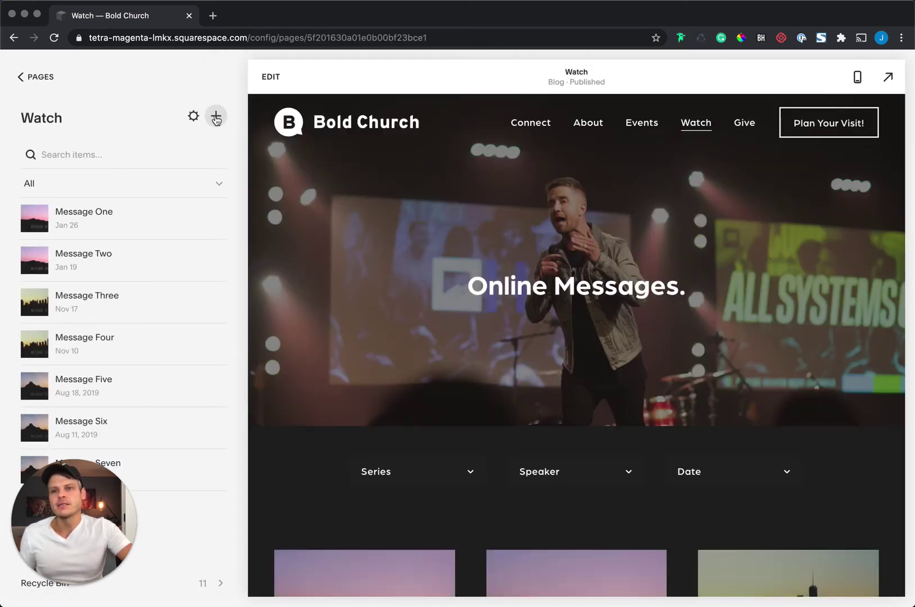
pyautogui.click(217, 118)
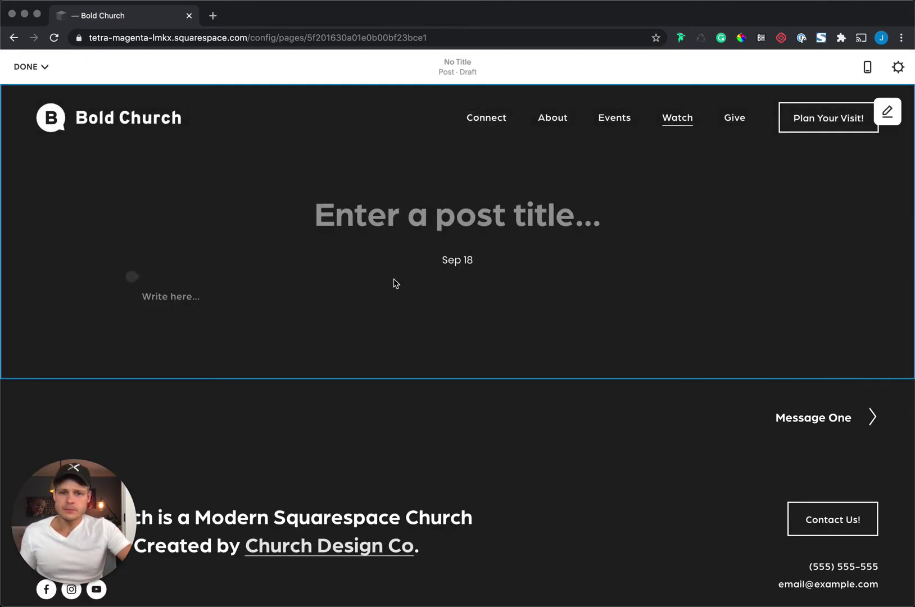
pyautogui.click(552, 215)
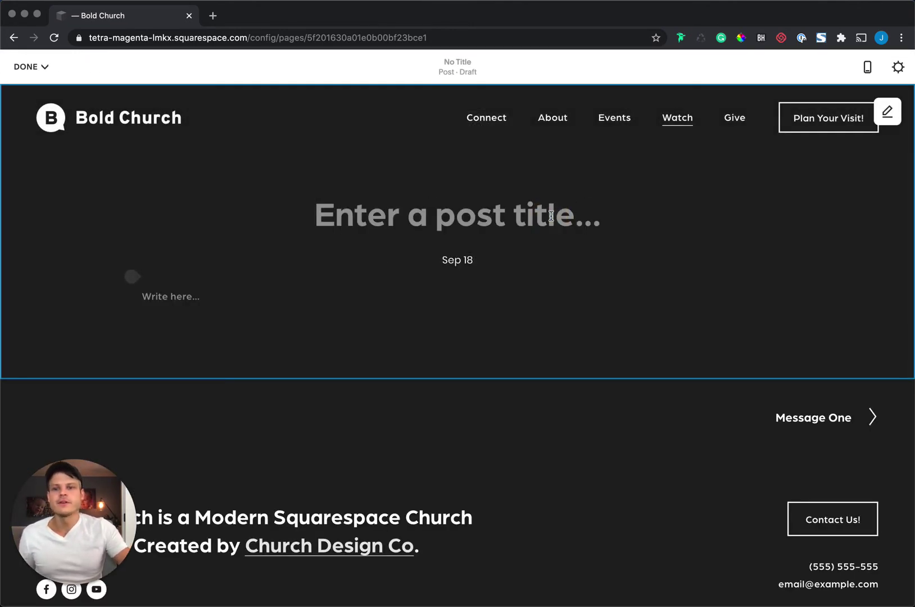
pyautogui.write('New Me')
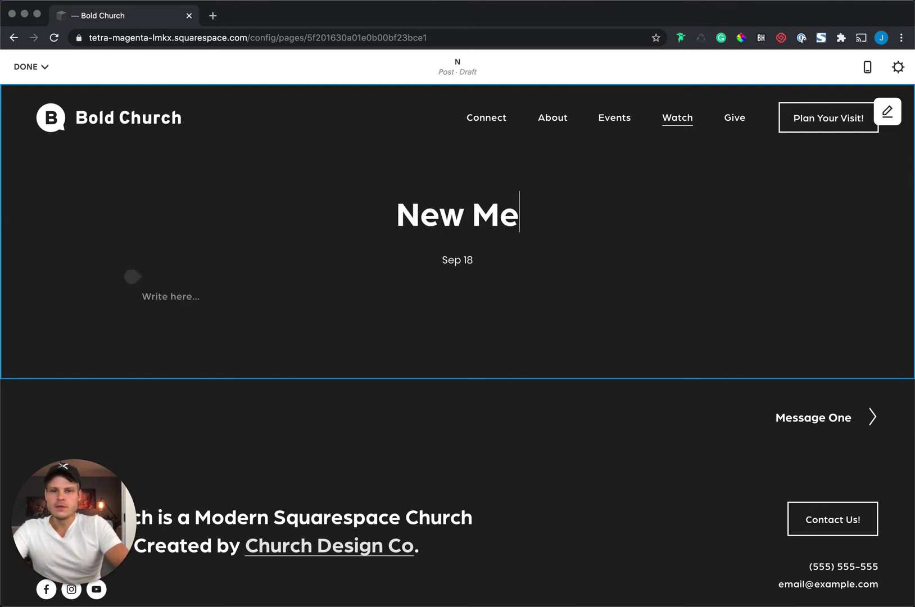
pyautogui.write('ssage')
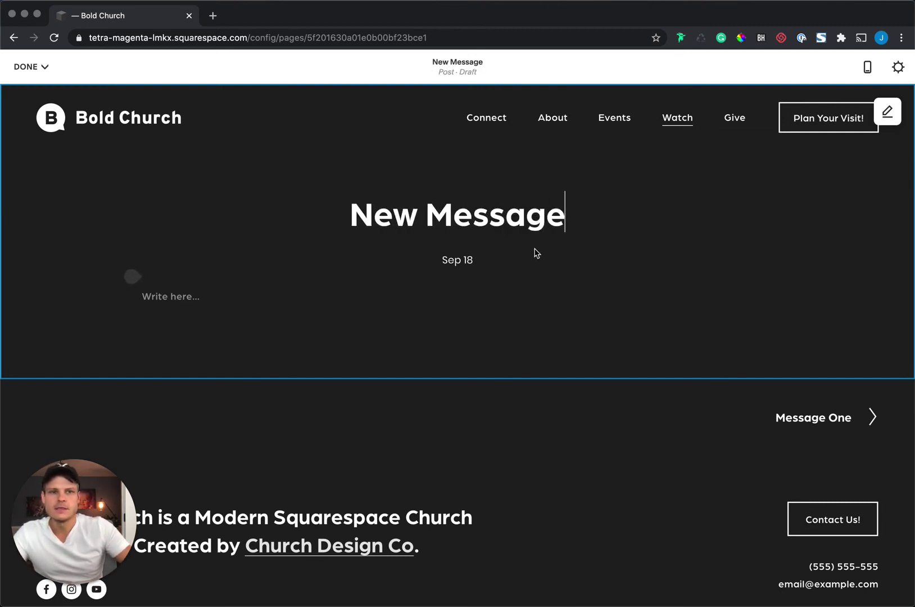
# Insert a video block above the body text of the New Message post
pyautogui.moveTo(378, 308)
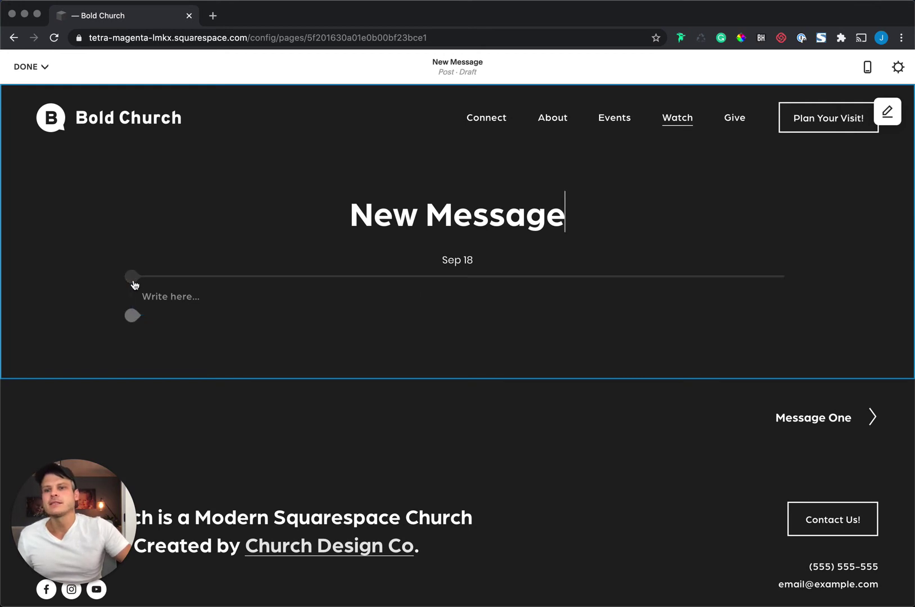
pyautogui.click(133, 277)
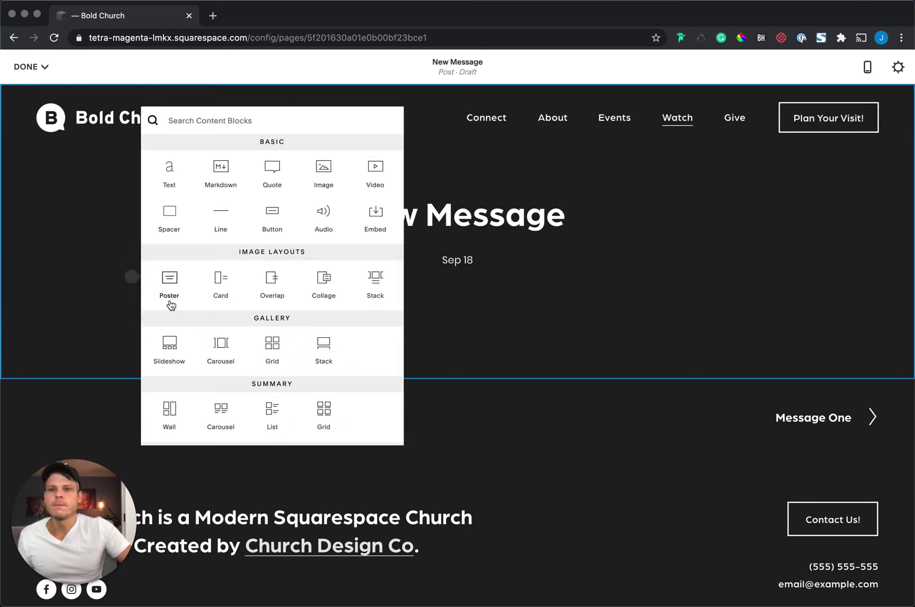
pyautogui.click(376, 172)
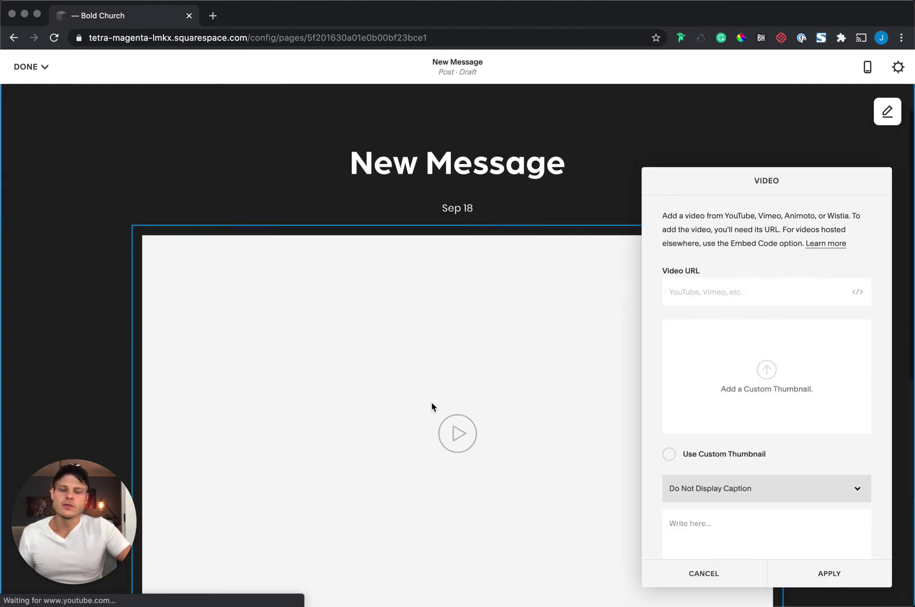
pyautogui.scroll(-2, 431, 406)
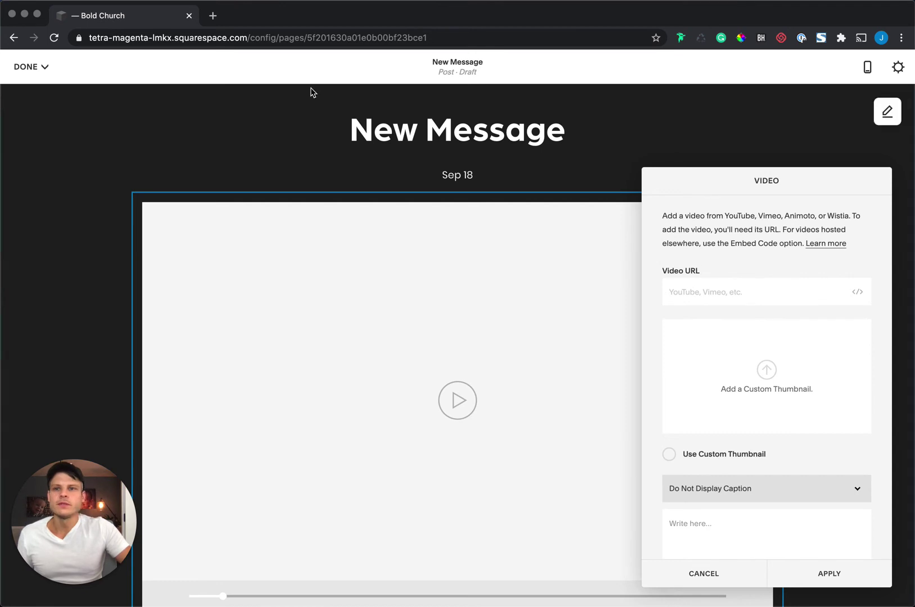
# Open YouTube in a new browser tab
pyautogui.click(213, 17)
pyautogui.click(262, 38)
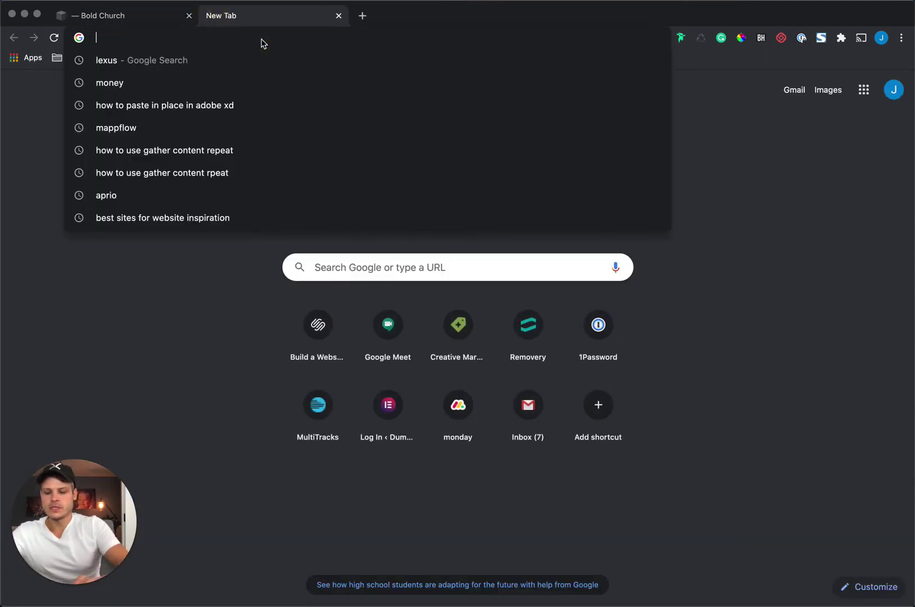
pyautogui.write('youtu')
pyautogui.press('Return')
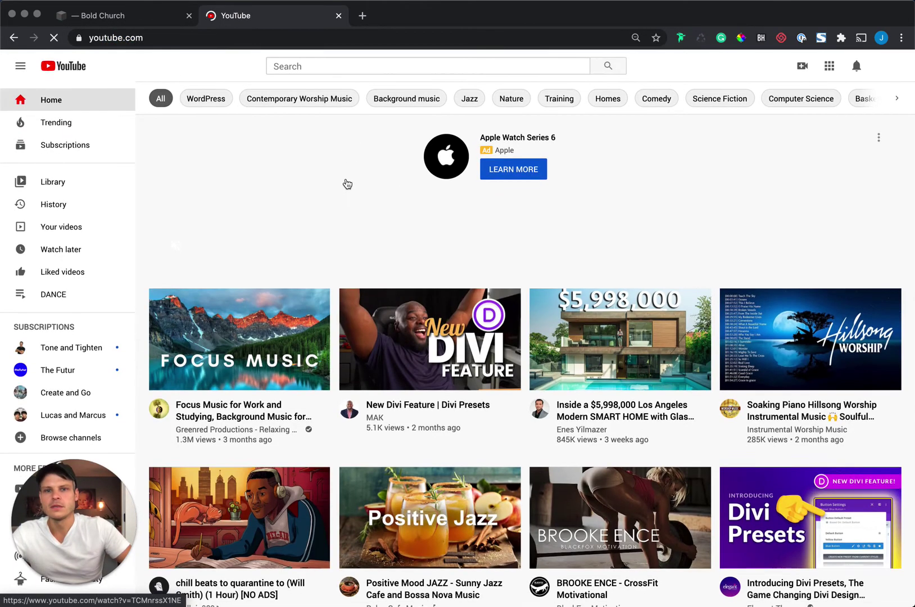
# Open the "Focus Music for Work and Studying" video, pause it and copy its share link
pyautogui.scroll(-3, 340, 186)
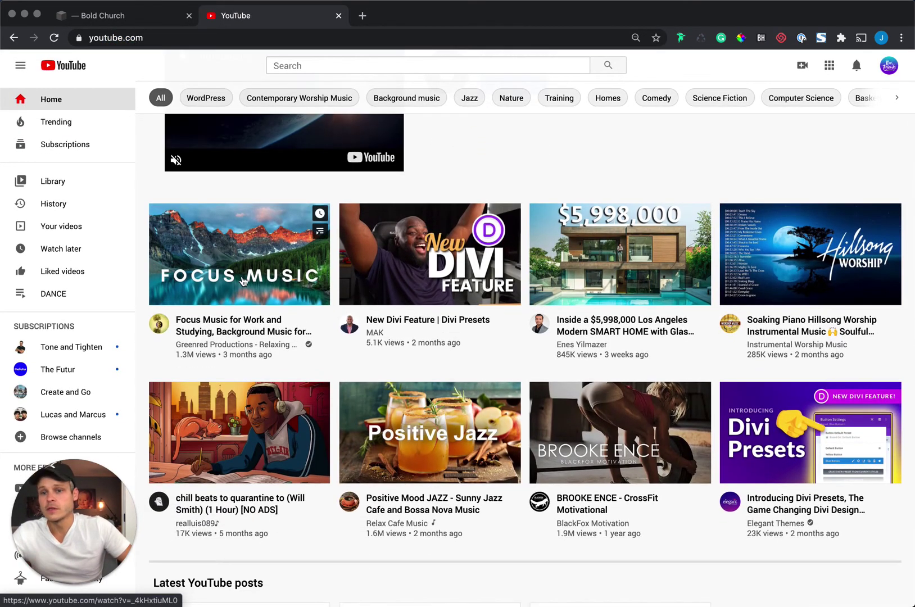
pyautogui.click(244, 281)
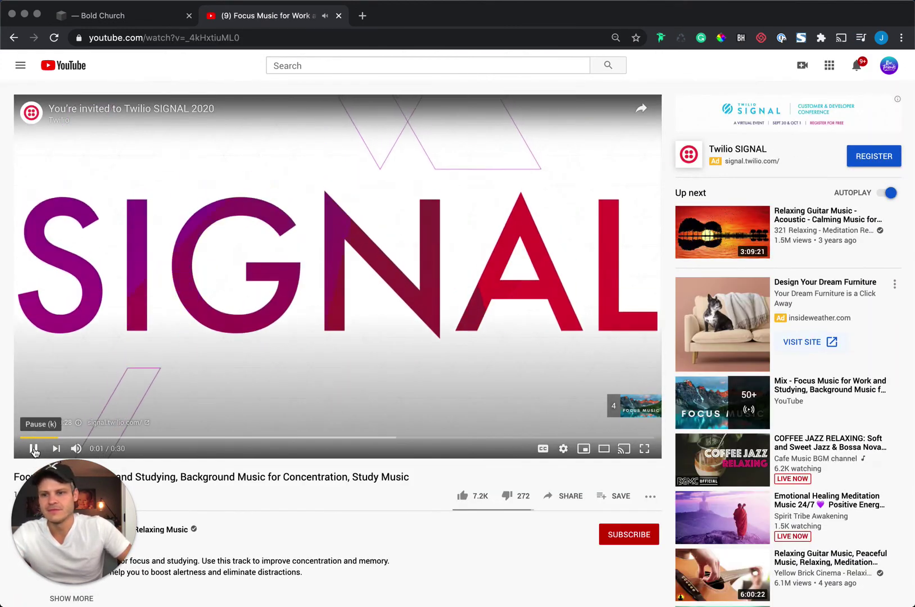
pyautogui.click(34, 449)
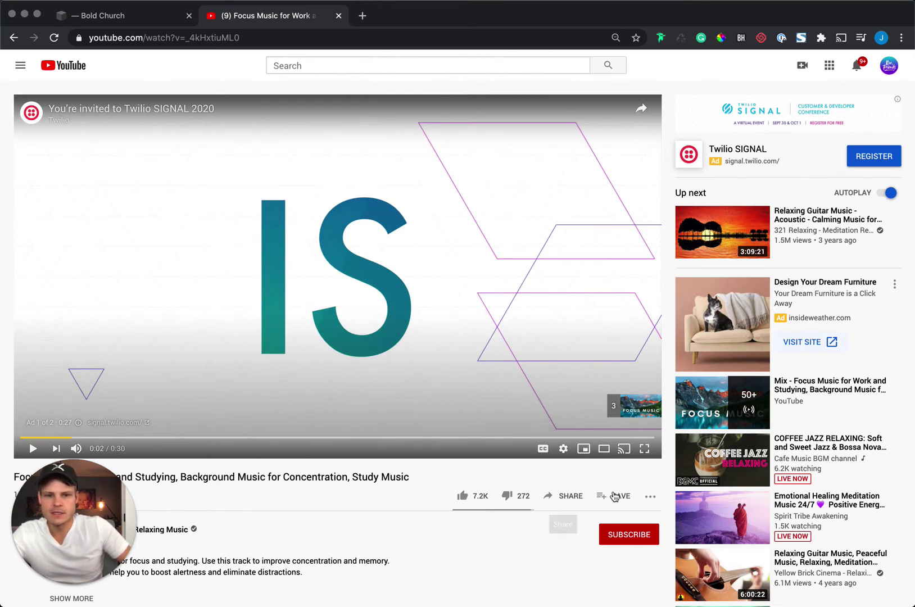
pyautogui.click(565, 496)
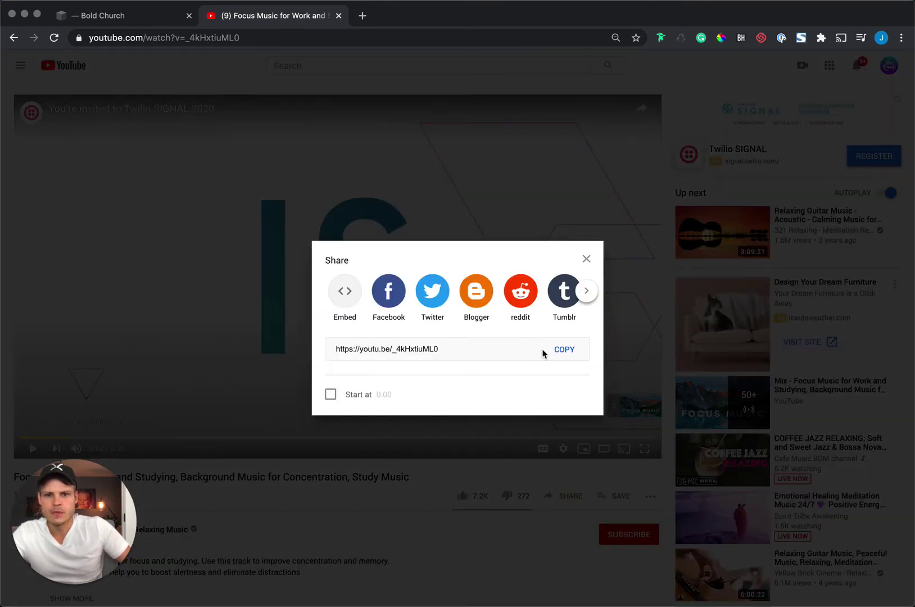
pyautogui.click(562, 349)
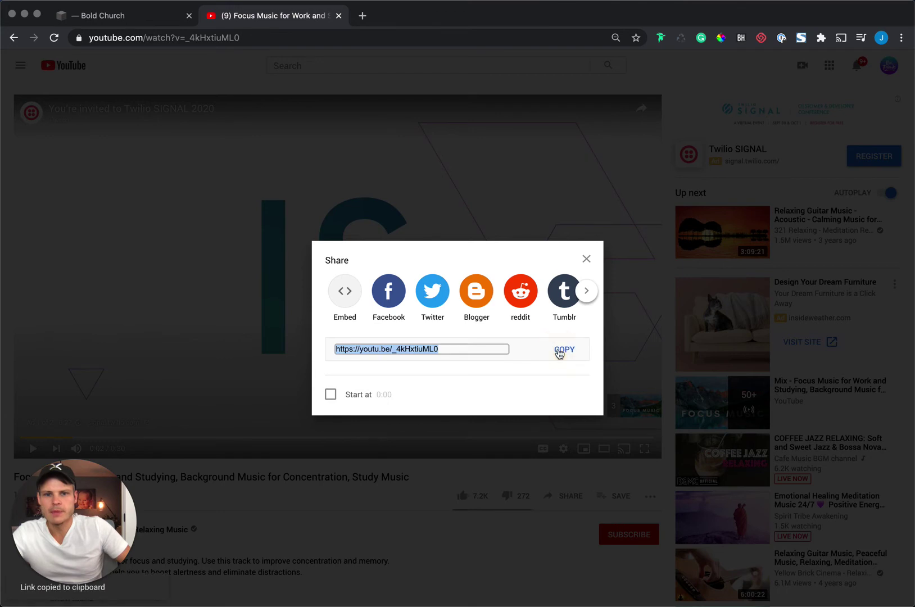
# Return to the New Message post in Squarespace and paste the copied YouTube link as the video block's URL
pyautogui.click(152, 23)
pyautogui.click(731, 292)
pyautogui.press('super+v')
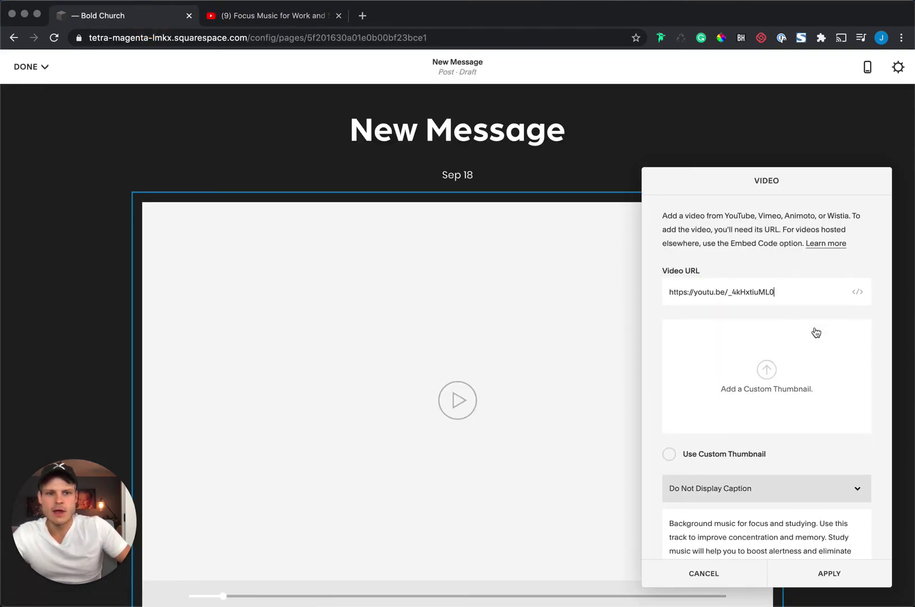
pyautogui.scroll(-1, 474, 375)
pyautogui.scroll(-2, 474, 375)
pyautogui.scroll(2, 474, 375)
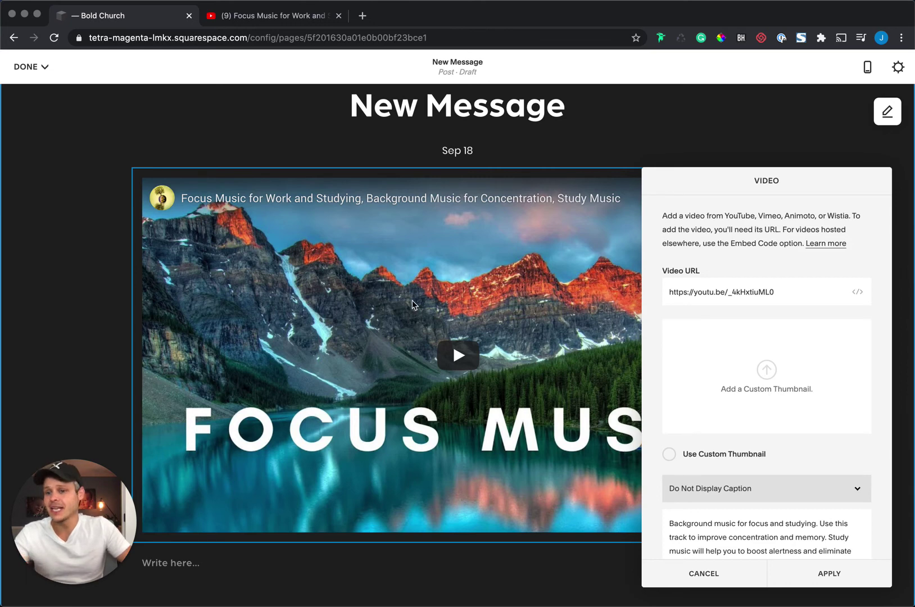
# Upload horizon-1.jpg from the Bold Church Assets folder as the video block's custom thumbnail
pyautogui.click(768, 371)
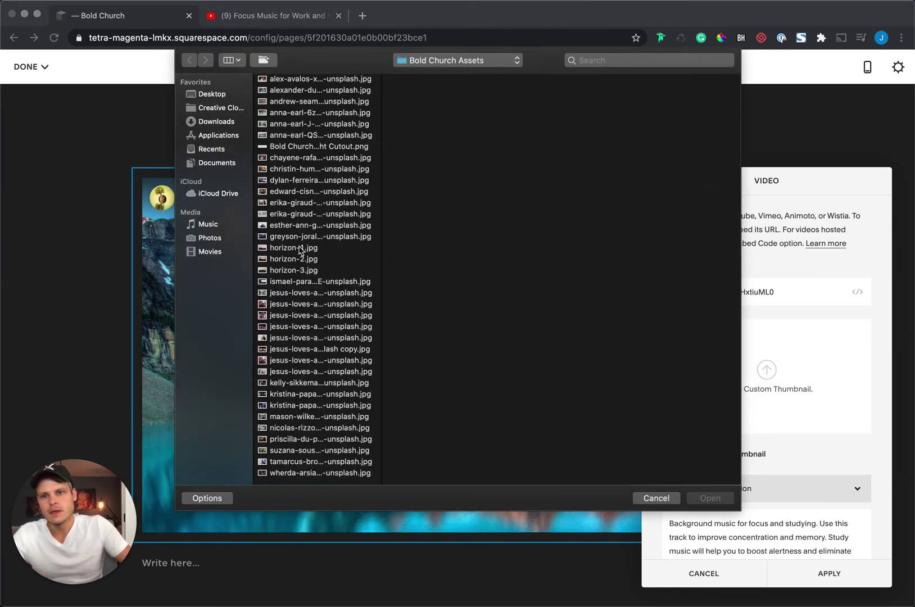
pyautogui.click(299, 249)
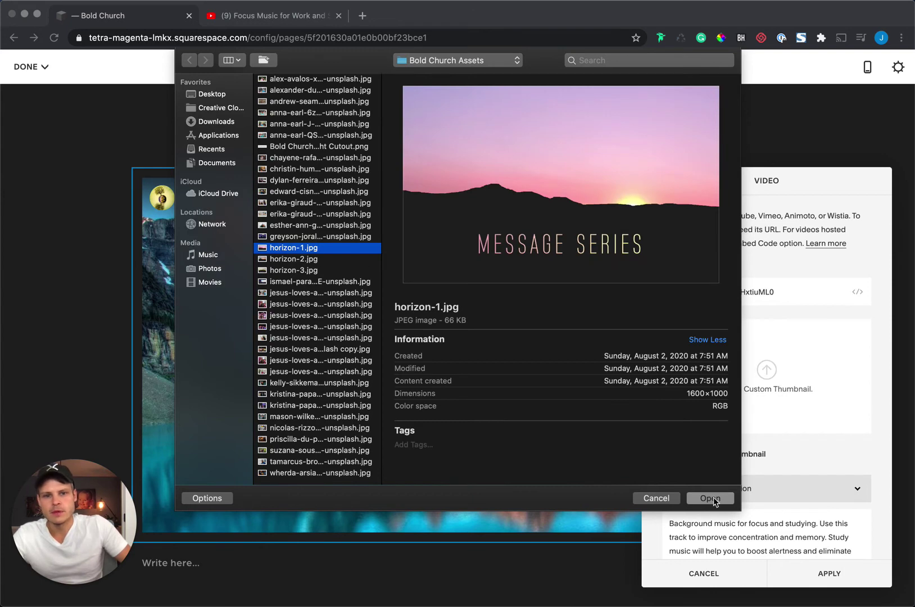
pyautogui.click(713, 499)
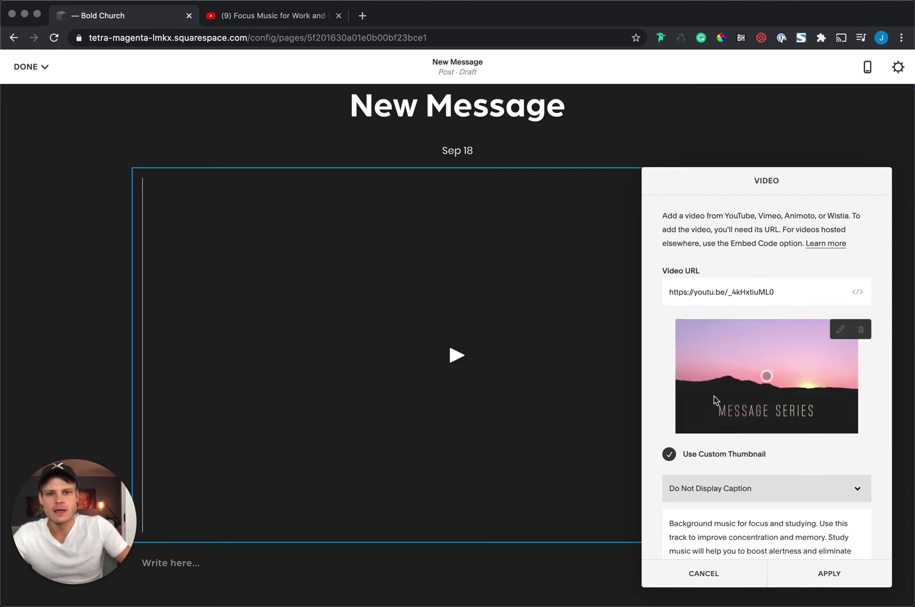
pyautogui.scroll(-2, 564, 374)
pyautogui.scroll(3, 563, 374)
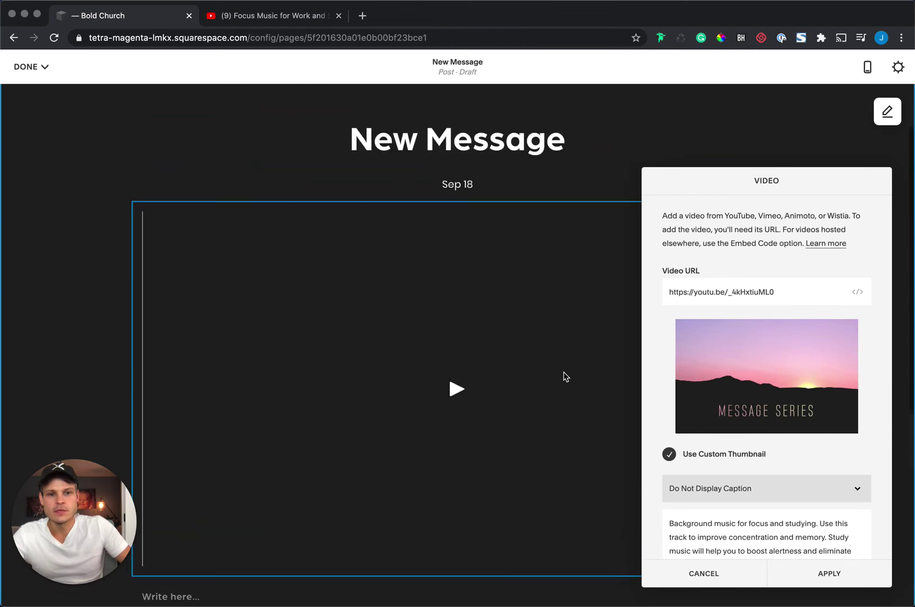
# Nudge the custom thumbnail's focal point slightly and apply the video block's settings
pyautogui.moveTo(763, 378)
pyautogui.mouseDown()
pyautogui.moveTo(782, 373)
pyautogui.moveTo(767, 374)
pyautogui.mouseUp()
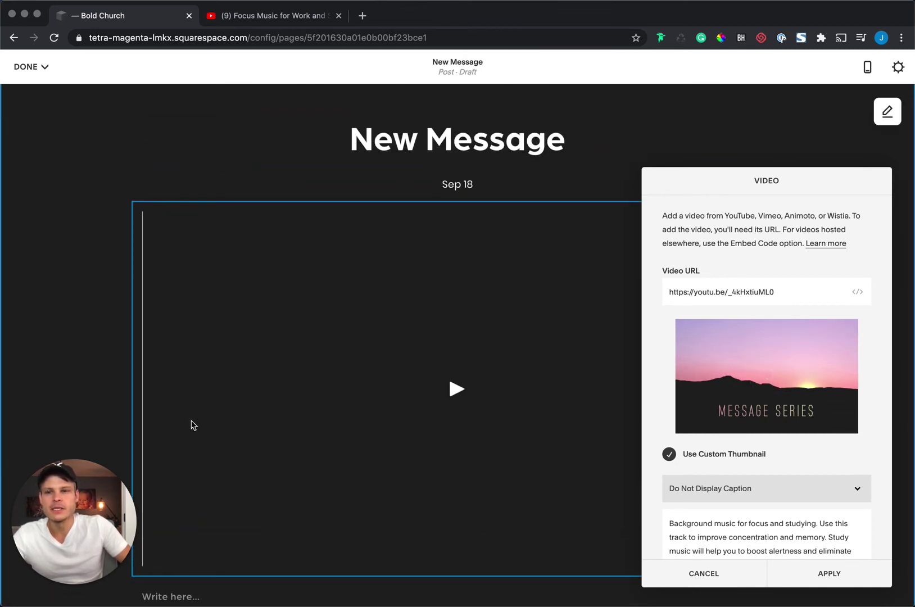
pyautogui.scroll(-1, 232, 420)
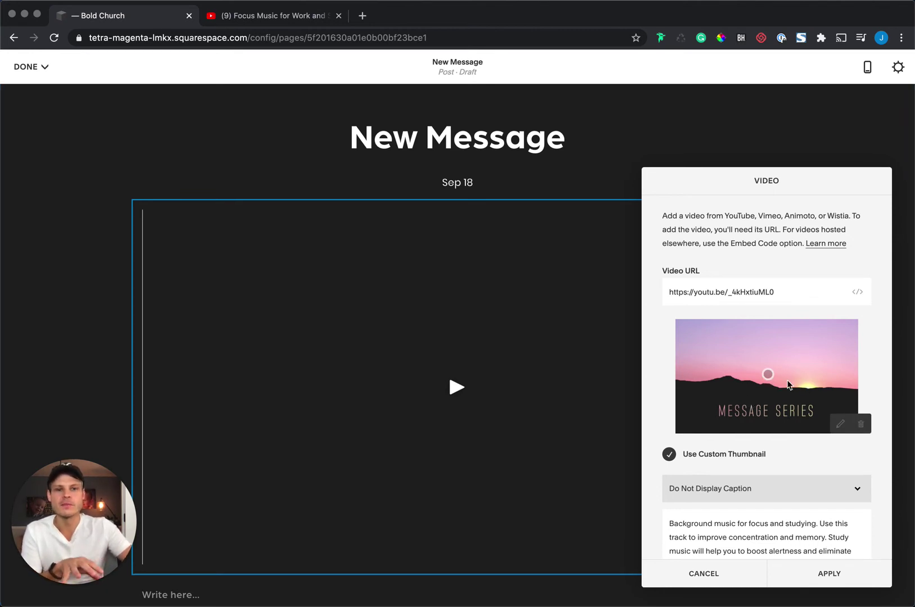
pyautogui.scroll(-1, 785, 397)
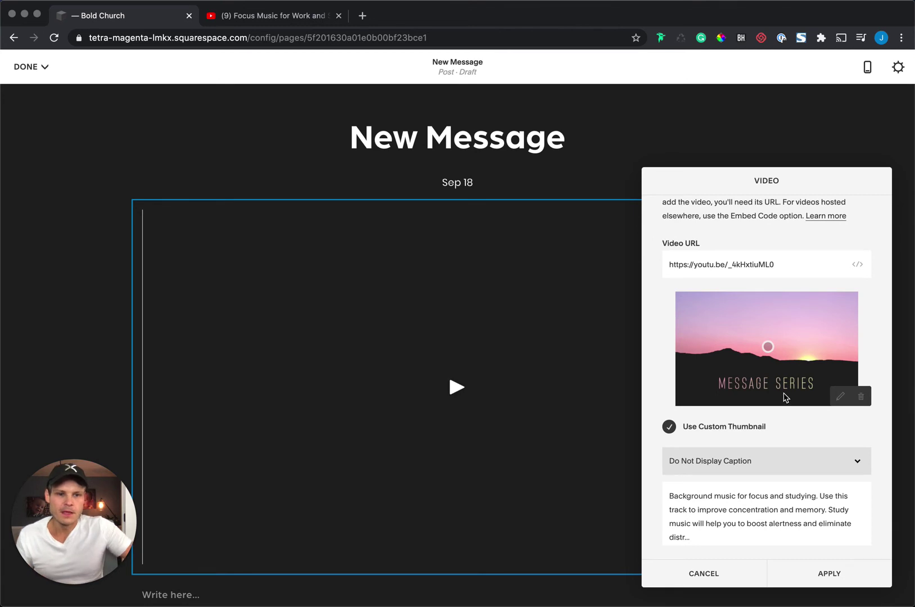
pyautogui.scroll(1, 785, 397)
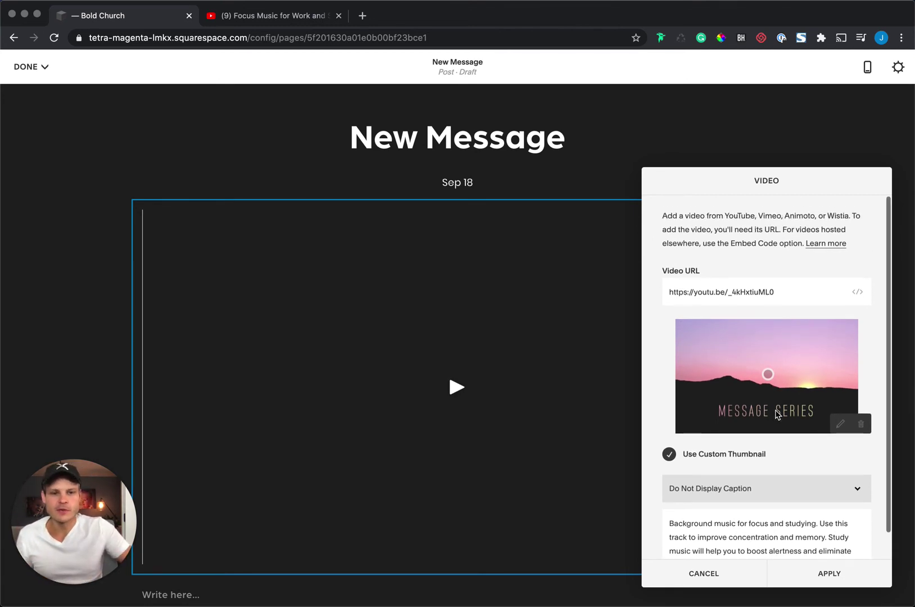
pyautogui.scroll(-1, 765, 393)
pyautogui.scroll(1, 810, 537)
pyautogui.scroll(-1, 811, 464)
pyautogui.click(832, 574)
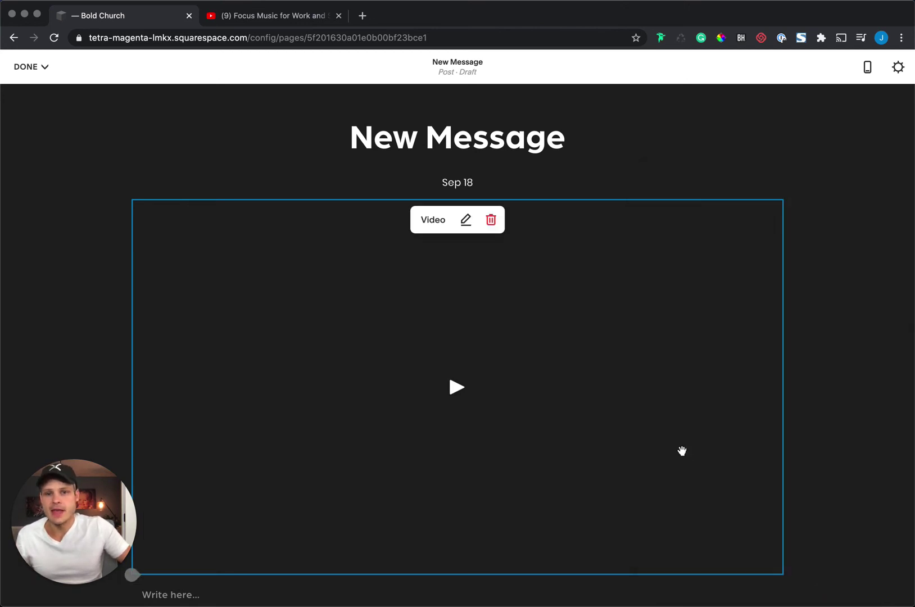
# Insert an audio block below the empty text block of the New Message post
pyautogui.scroll(-3, 686, 450)
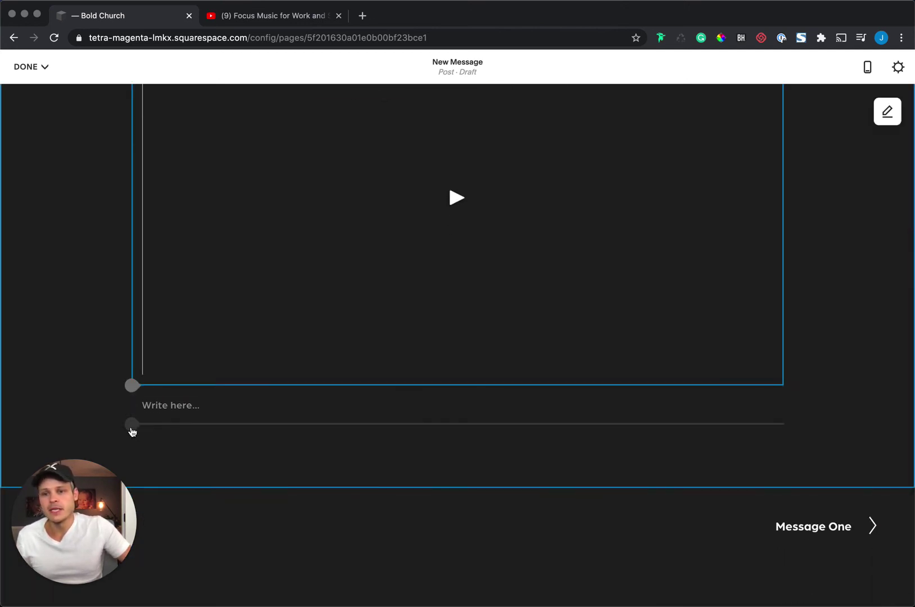
pyautogui.click(132, 427)
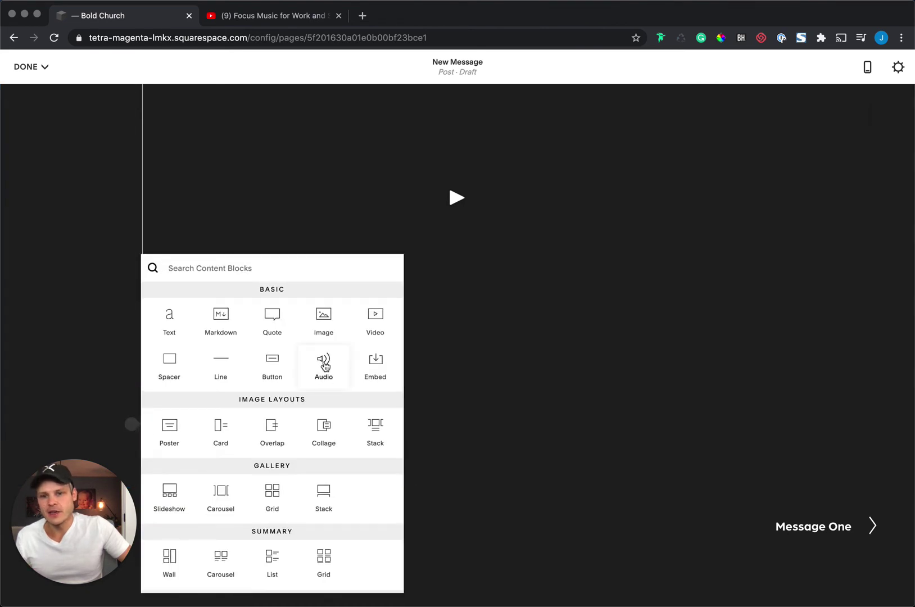
pyautogui.click(324, 365)
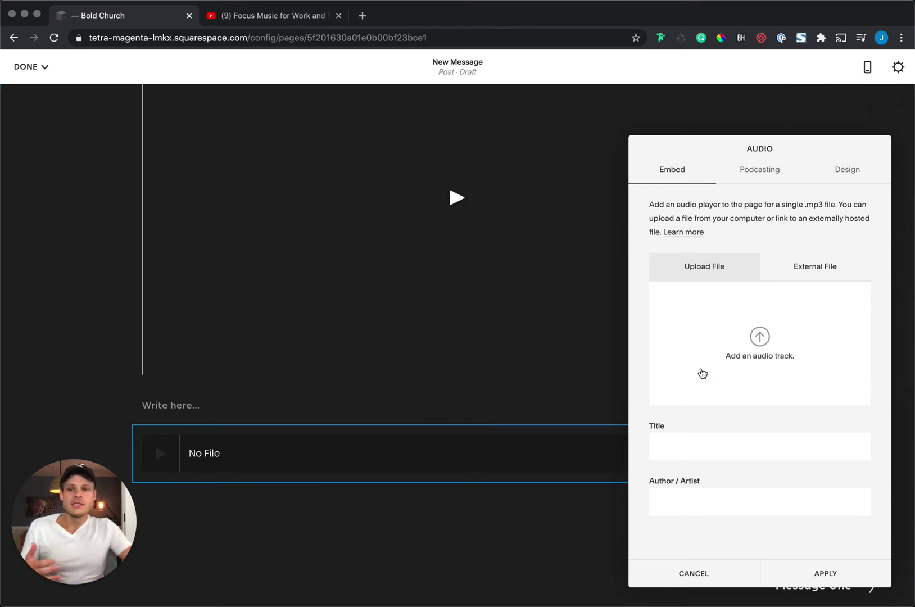
# Search the computer for "natural" and upload Natural.mp3 as the audio block's track
pyautogui.click(761, 339)
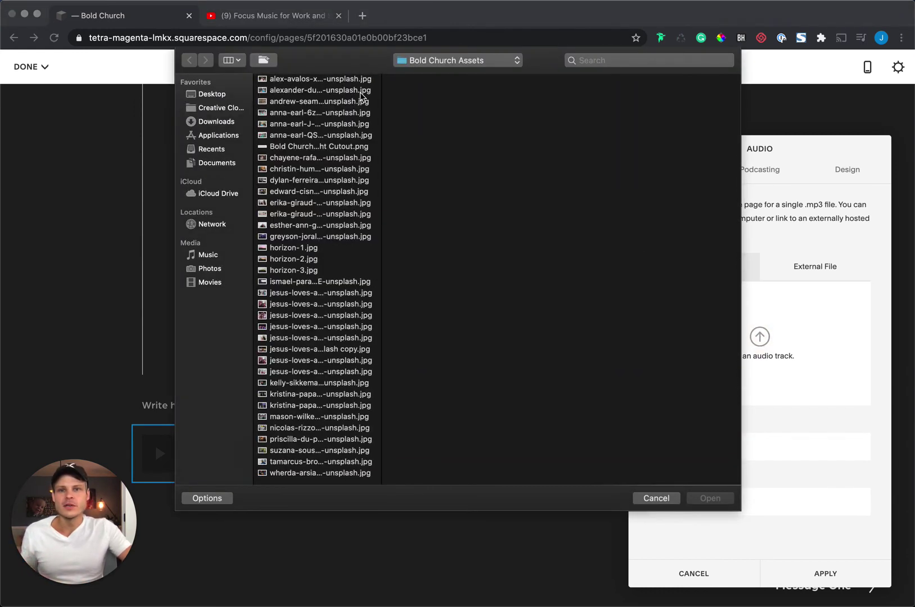
pyautogui.click(636, 62)
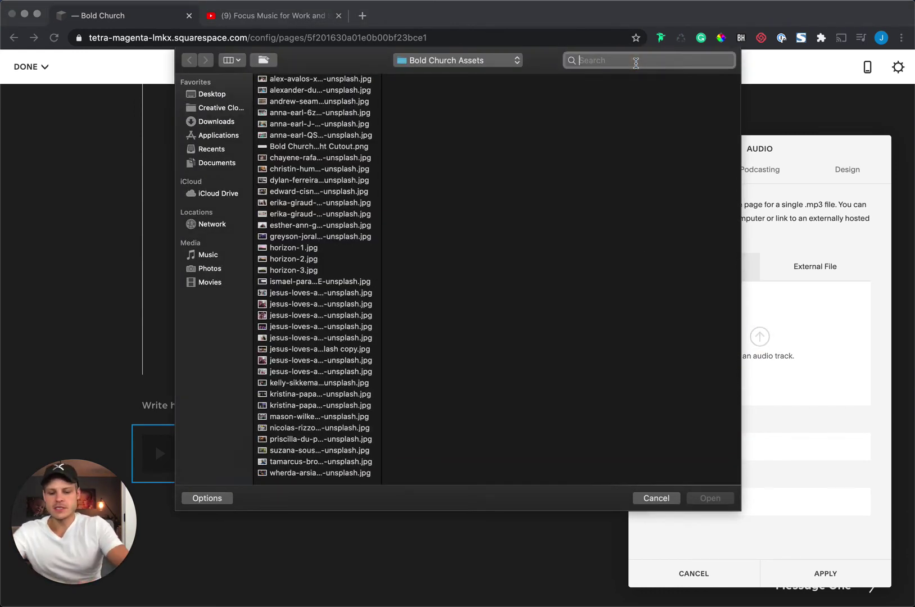
pyautogui.write('natural')
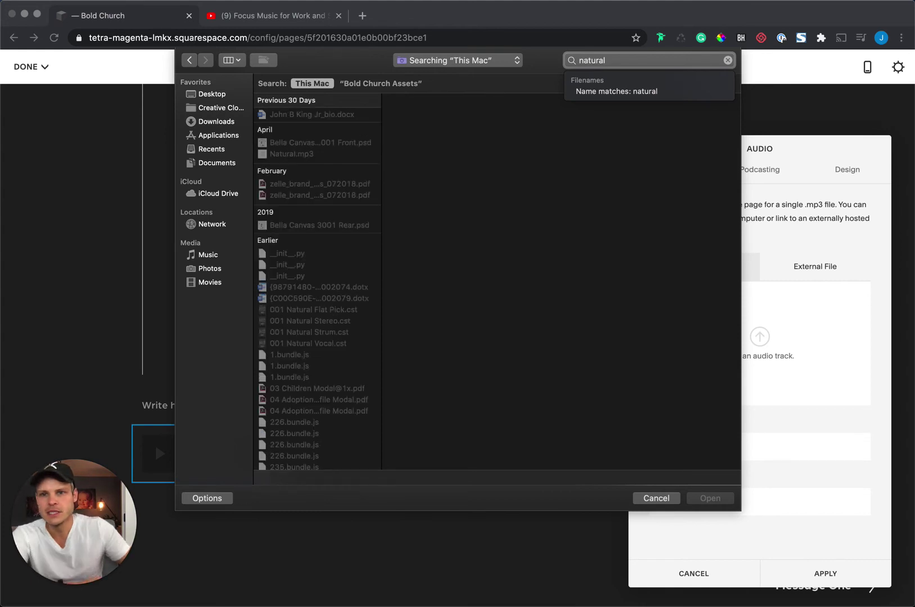
pyautogui.click(303, 154)
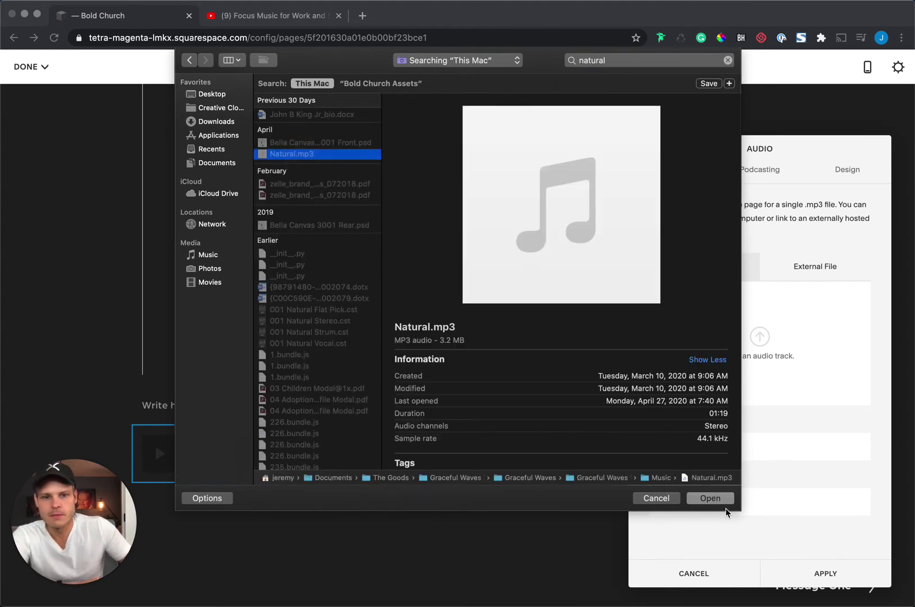
pyautogui.click(712, 501)
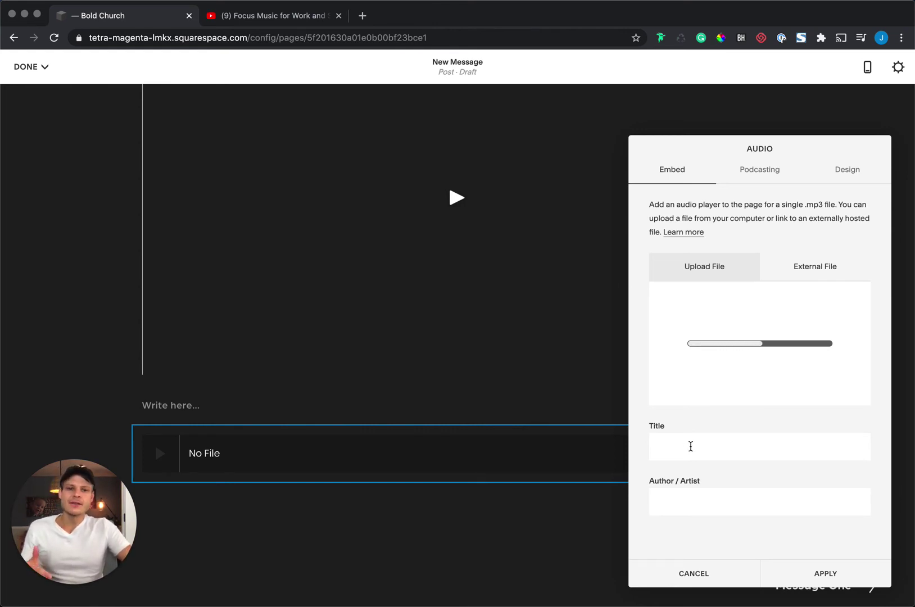
# Set the audio track's title to "New Message" and its author to "Speaker Name"
pyautogui.click(691, 446)
pyautogui.write('N')
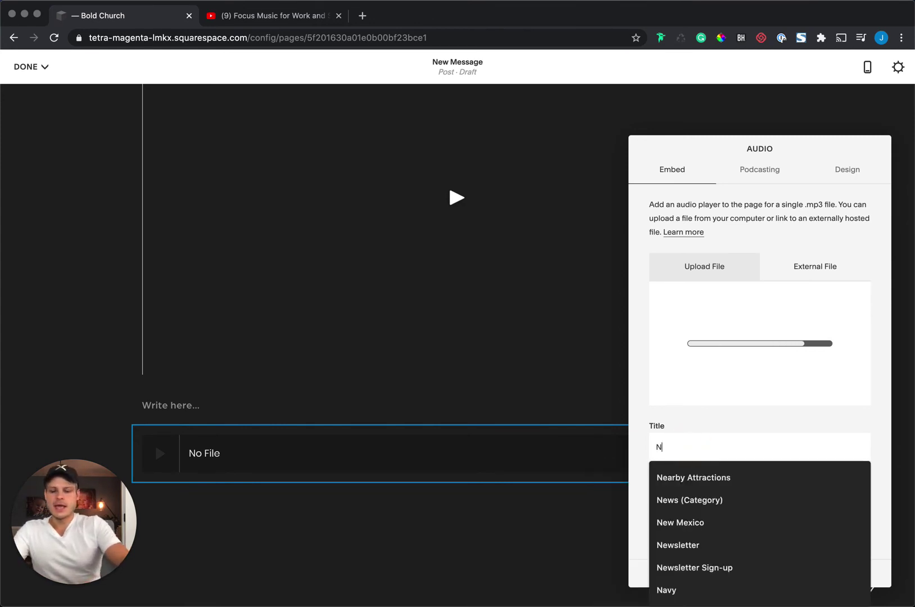
pyautogui.write('ew Message')
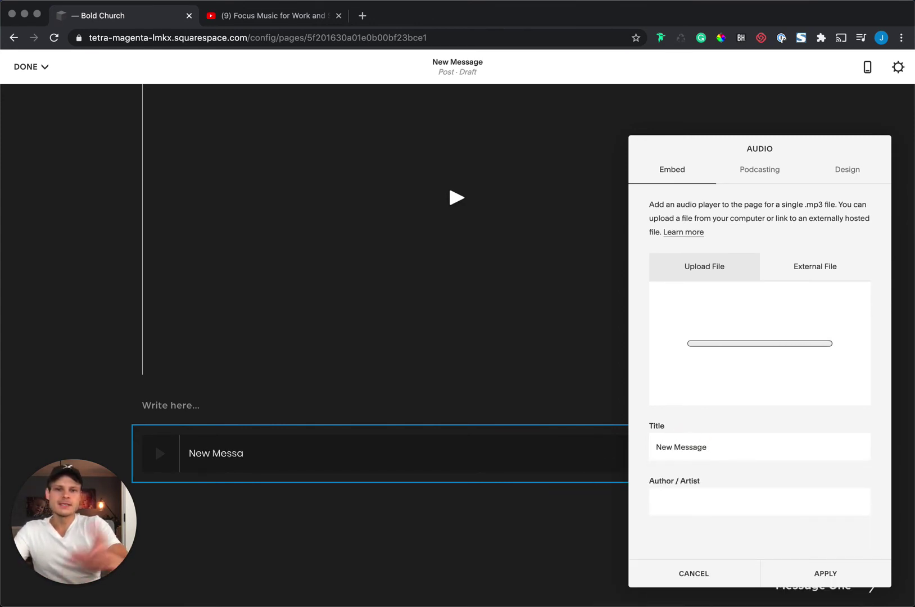
pyautogui.click(695, 493)
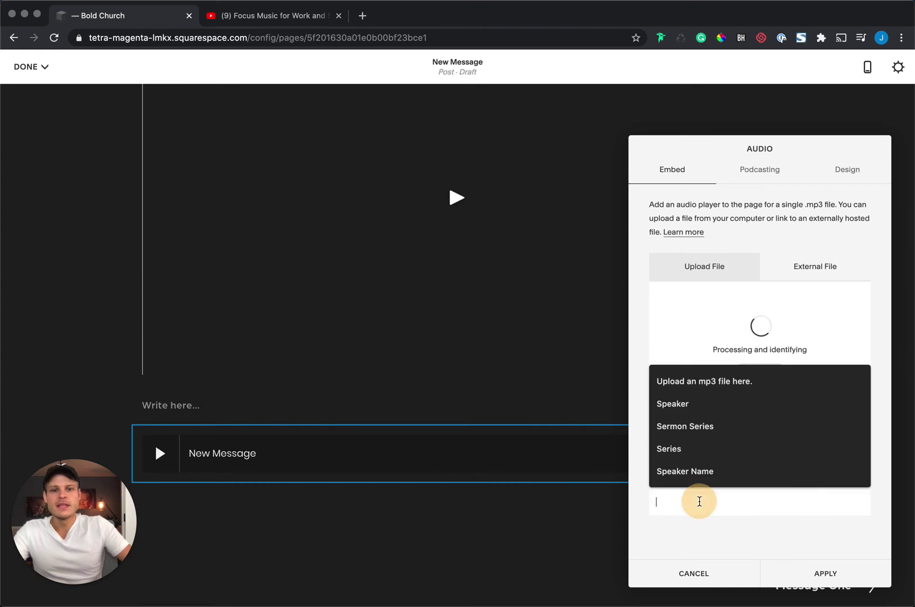
pyautogui.click(696, 473)
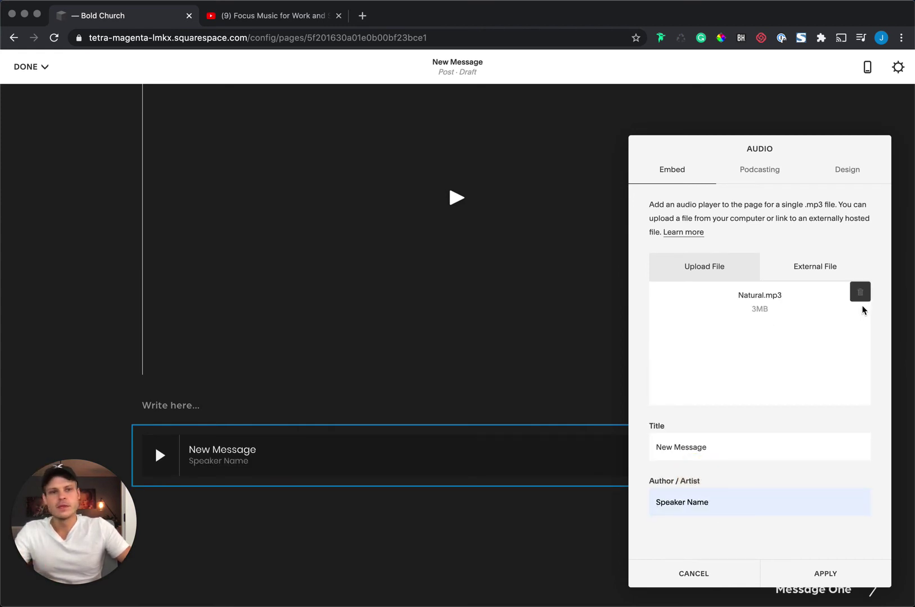
# Enable the download link in the audio block's design settings and apply the changes
pyautogui.moveTo(840, 143); pyautogui.dragTo(683, 126)
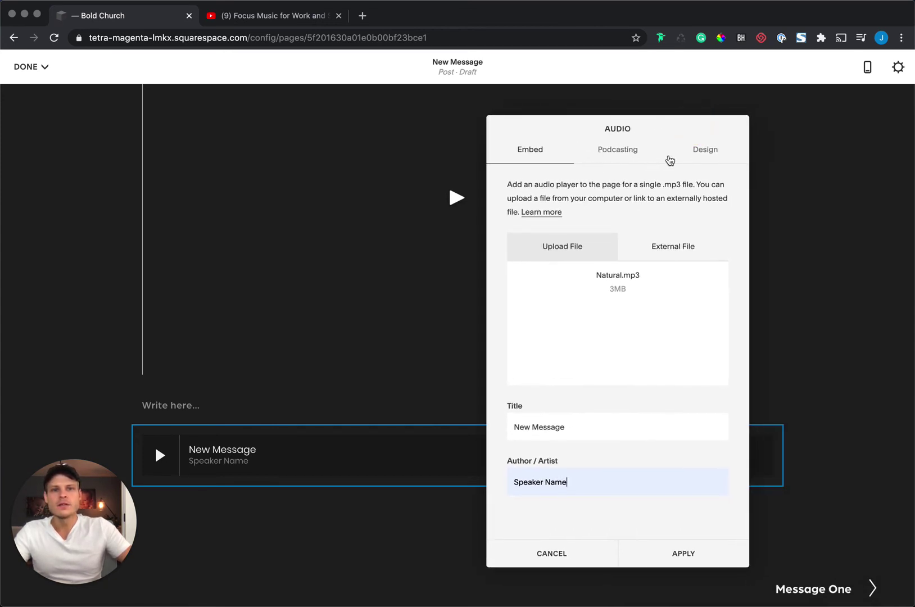
pyautogui.click(706, 155)
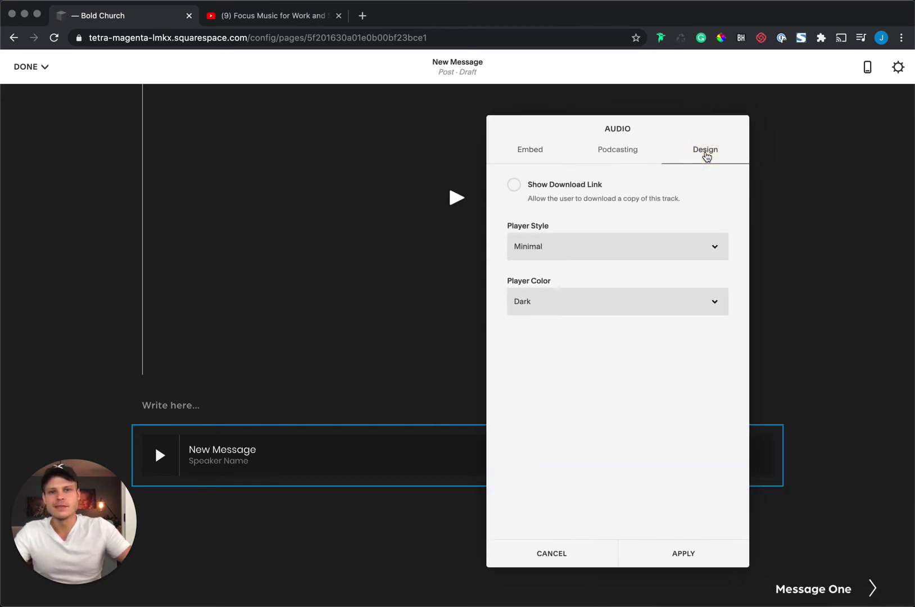
pyautogui.click(515, 185)
pyautogui.moveTo(723, 123); pyautogui.dragTo(840, 119)
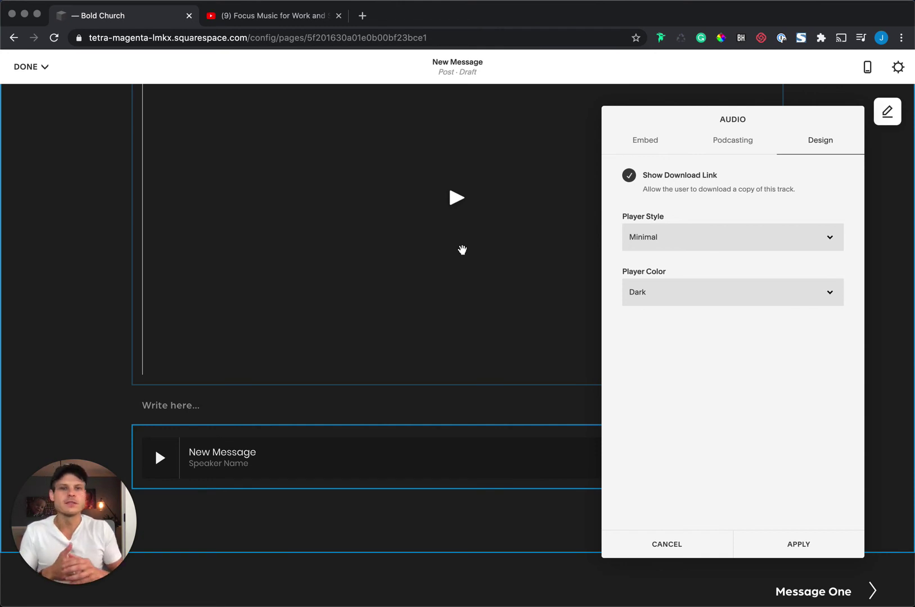
pyautogui.click(804, 549)
# Delete the empty text block between the video and the audio block
pyautogui.scroll(-5, 731, 460)
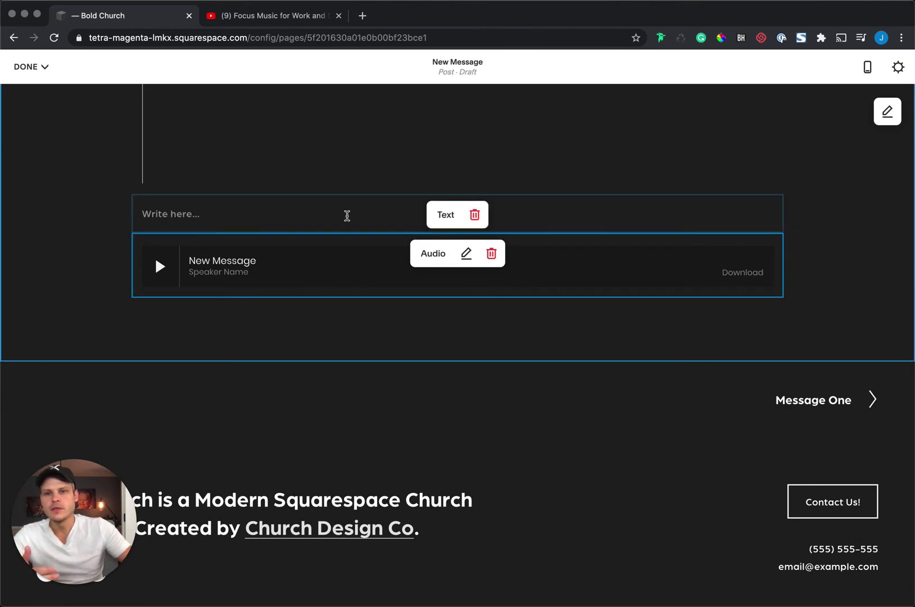
pyautogui.click(475, 215)
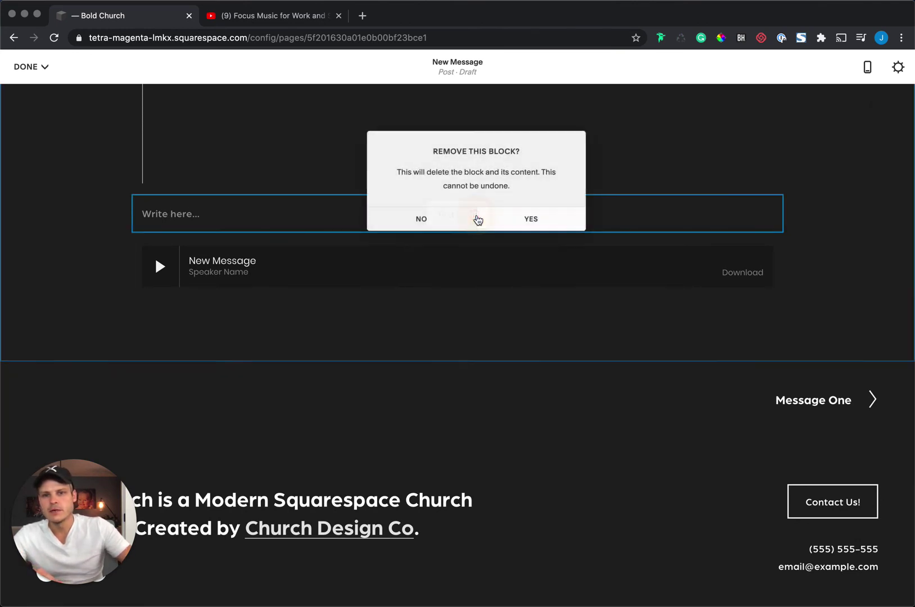
pyautogui.click(537, 227)
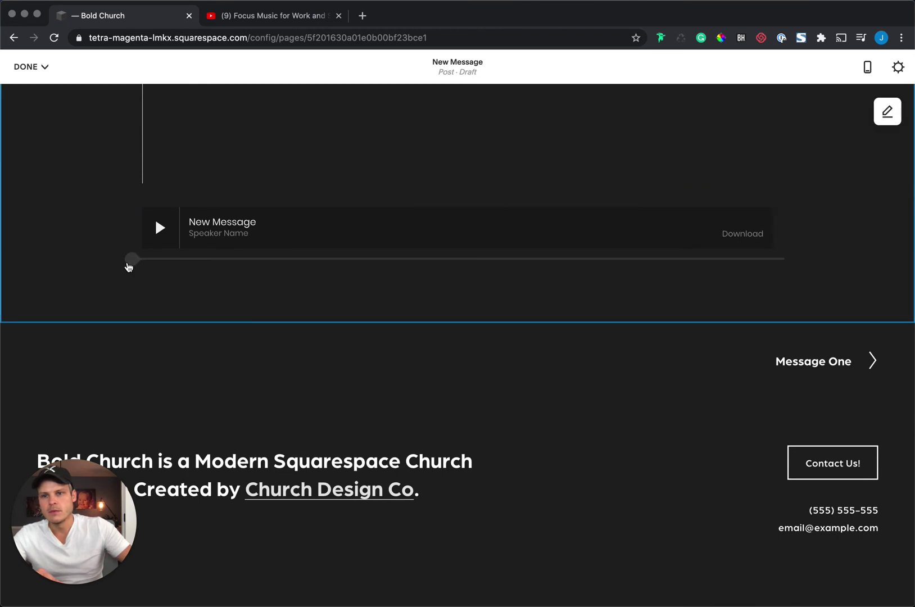
# Add a text block below the audio block and enter "Notes" formatted as Heading 2
pyautogui.click(129, 267)
pyautogui.click(169, 154)
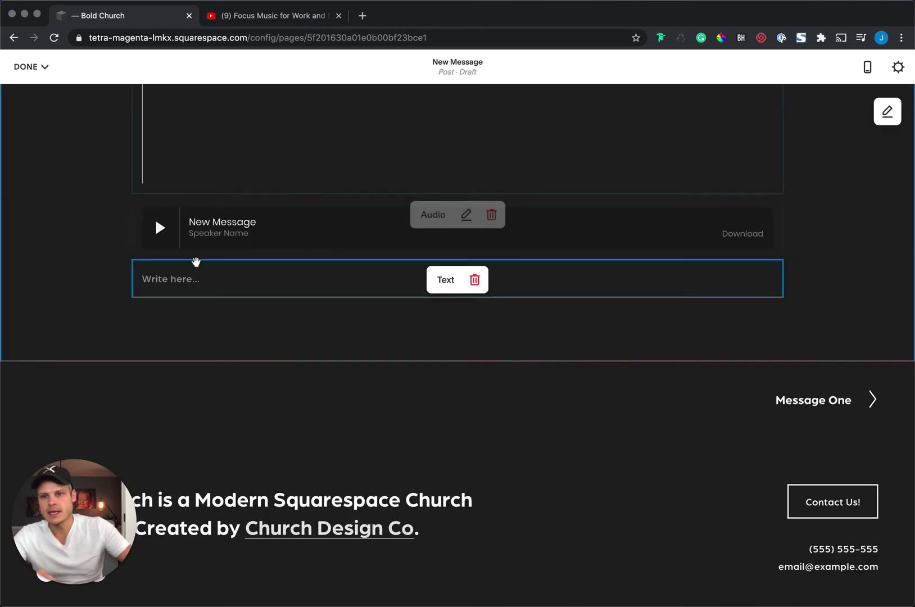
pyautogui.click(204, 279)
pyautogui.write('Note')
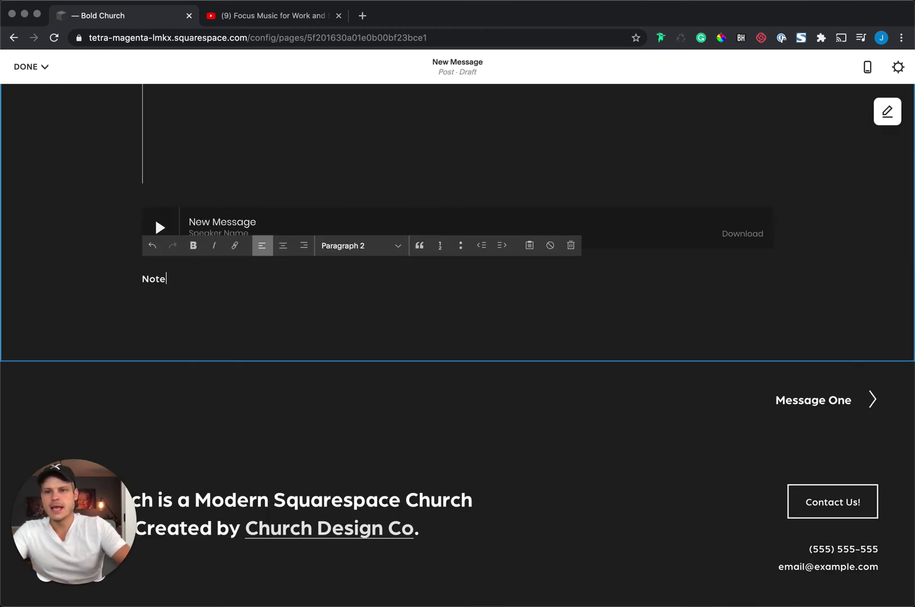
pyautogui.click(344, 245)
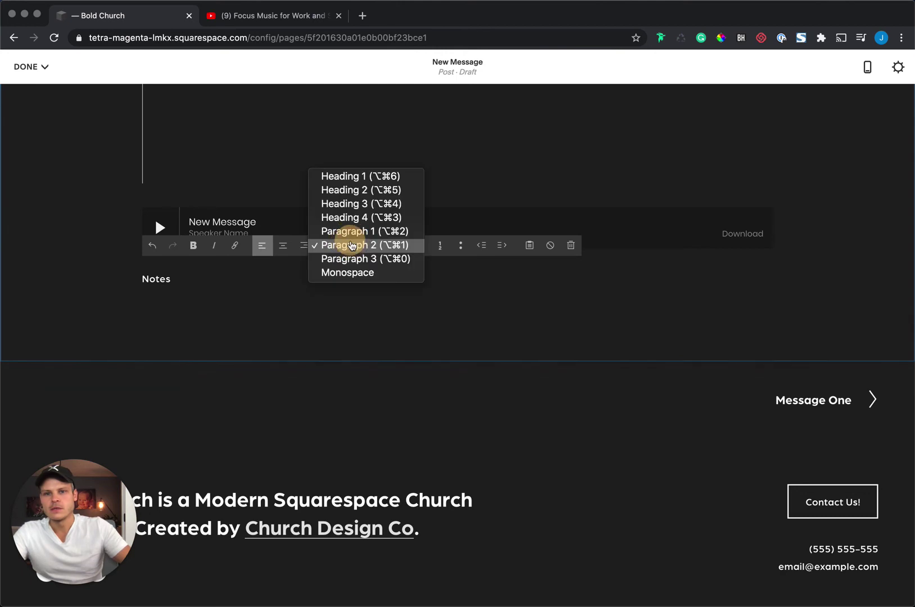
pyautogui.click(356, 189)
# Add the paragraph "Text." under the Notes heading and a "Scripture" line below it formatted as a block quote
pyautogui.press('Return')
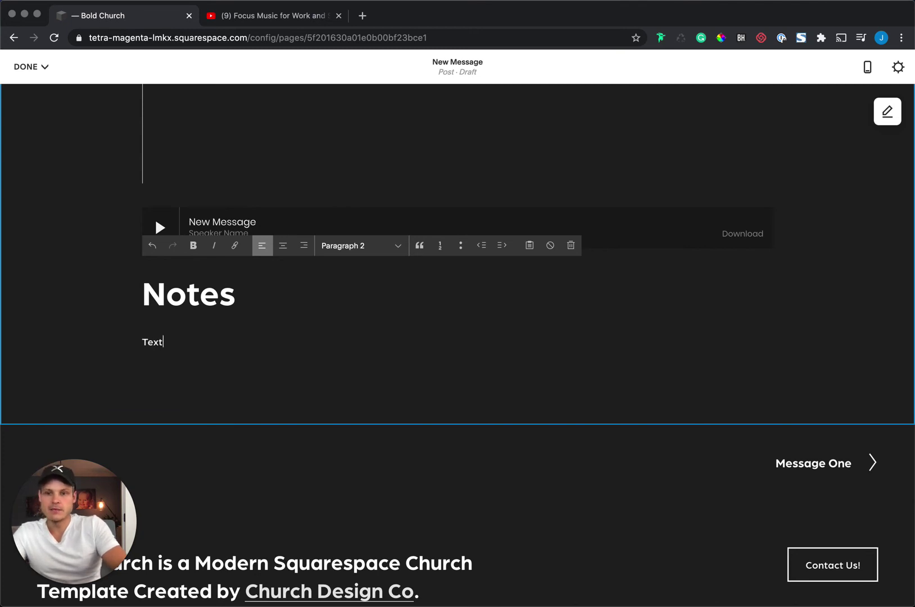
pyautogui.press('Return')
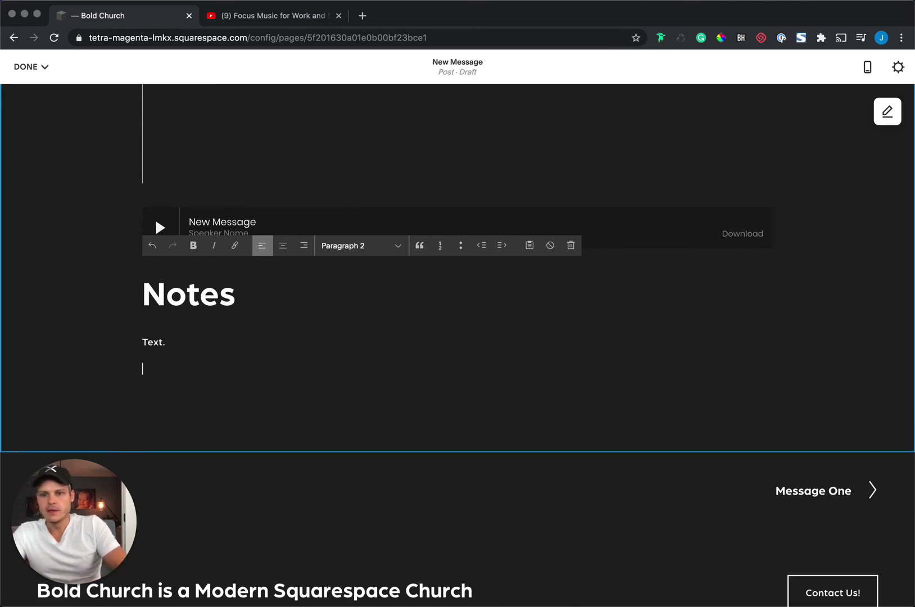
pyautogui.write('Scripture')
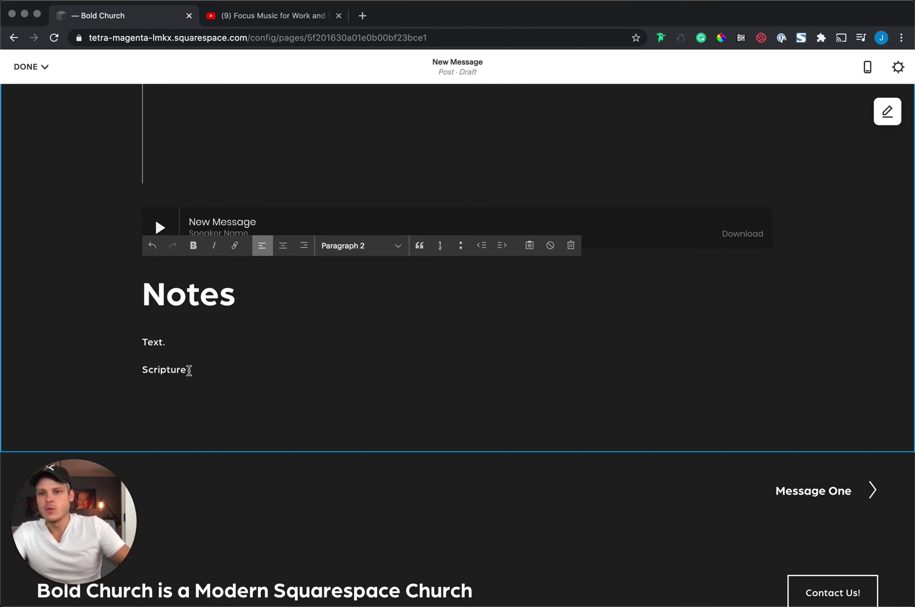
pyautogui.moveTo(190, 371); pyautogui.dragTo(140, 371)
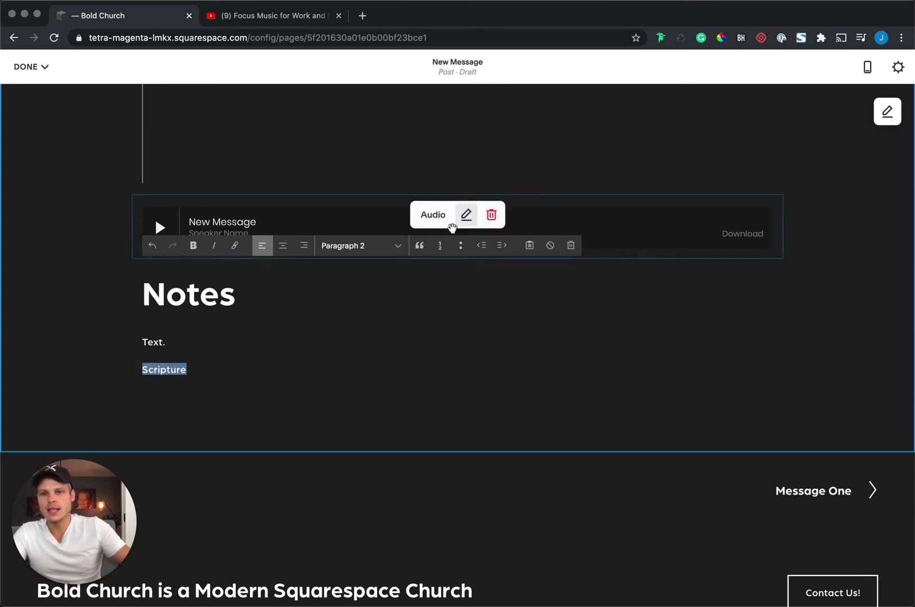
pyautogui.click(420, 247)
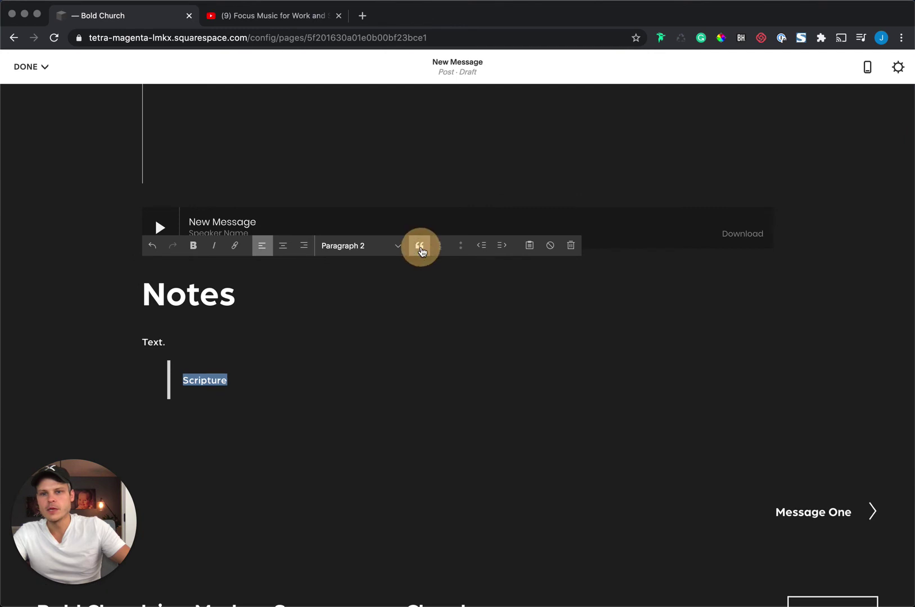
# Enclose the word Scripture in quotation marks and format the quoted line as Heading 3
pyautogui.click(187, 374)
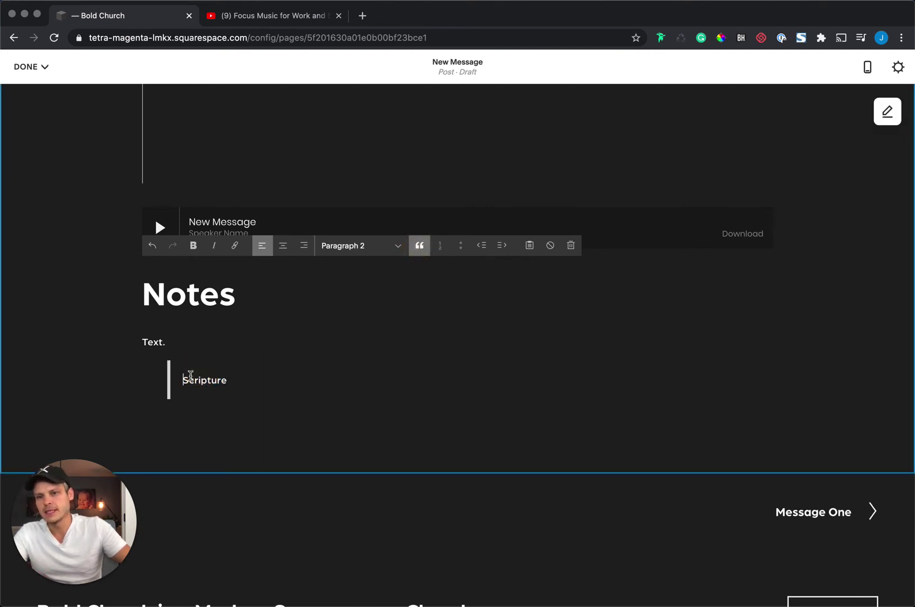
pyautogui.write('"')
pyautogui.click(235, 380)
pyautogui.write('"')
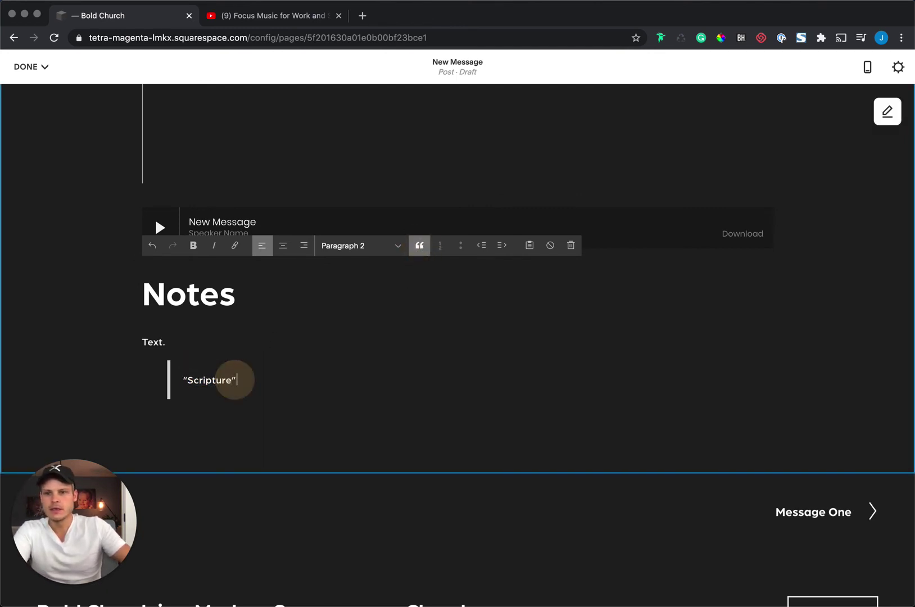
pyautogui.moveTo(255, 380); pyautogui.dragTo(180, 381)
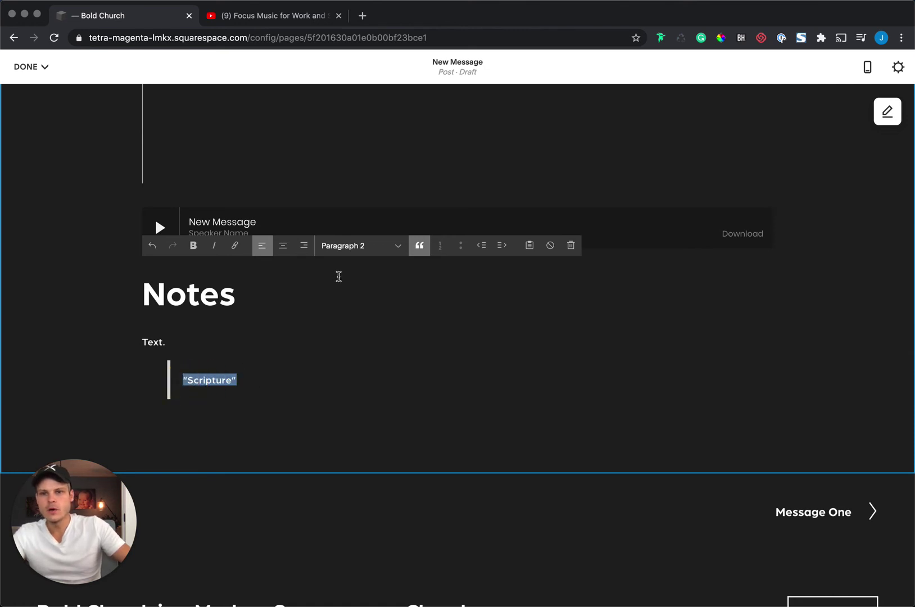
pyautogui.click(373, 247)
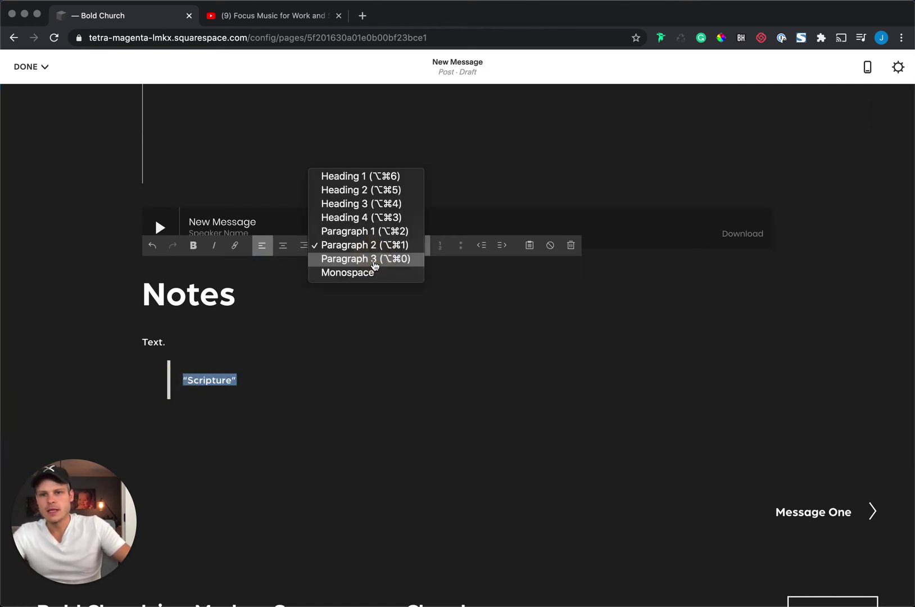
pyautogui.click(369, 204)
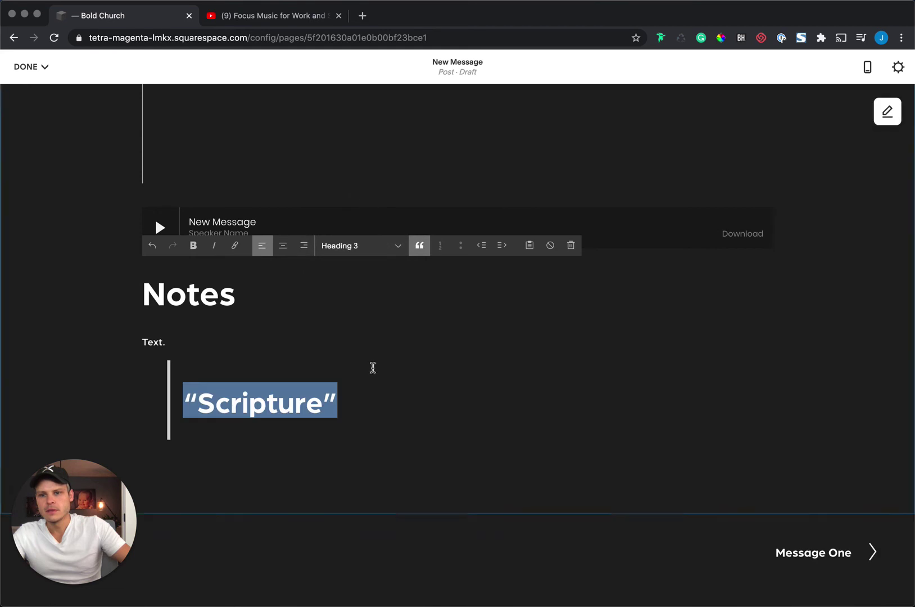
# Add the reference "Matthew 12:1-2" on a new line beneath the scripture inside the block quote and leave text editing
pyautogui.click(347, 391)
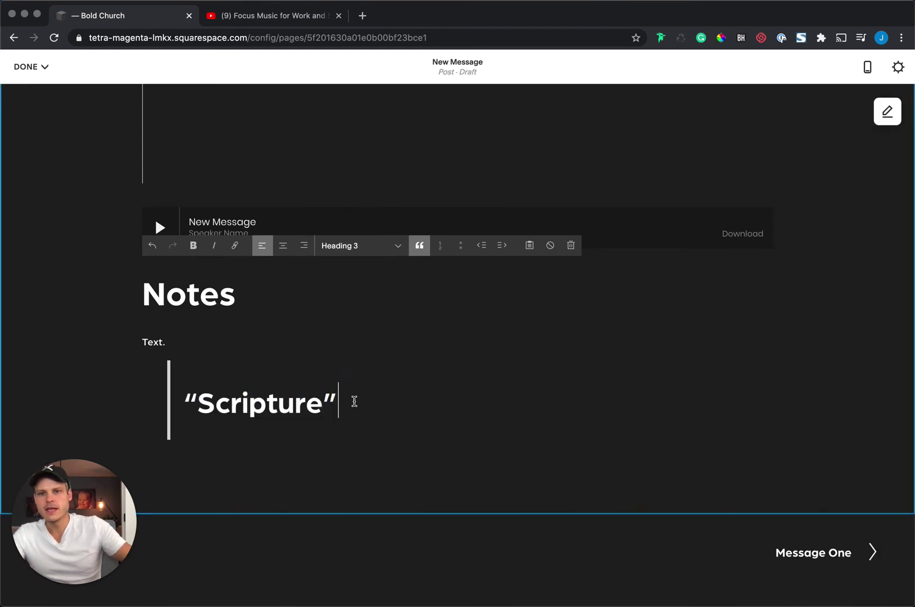
pyautogui.press('Return')
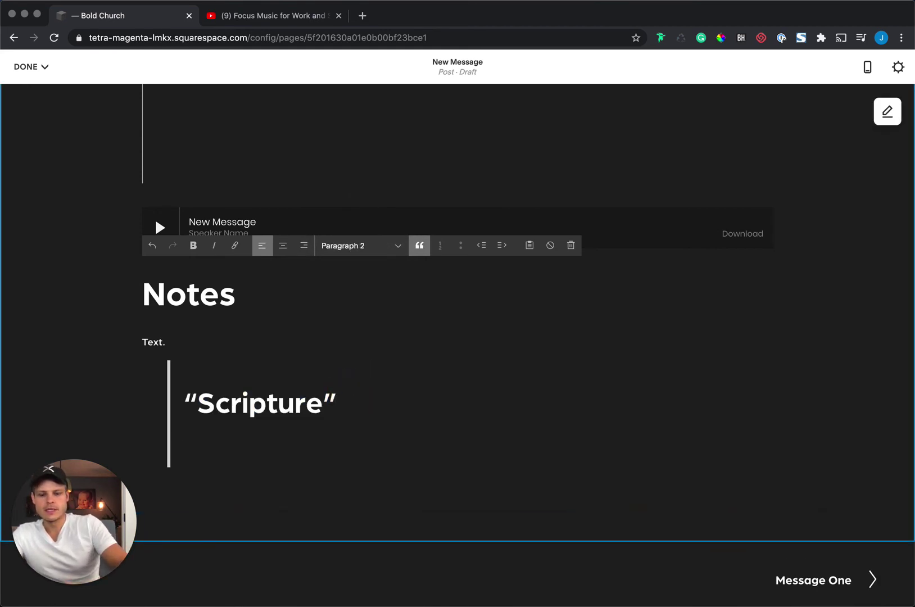
pyautogui.write('Matthre')
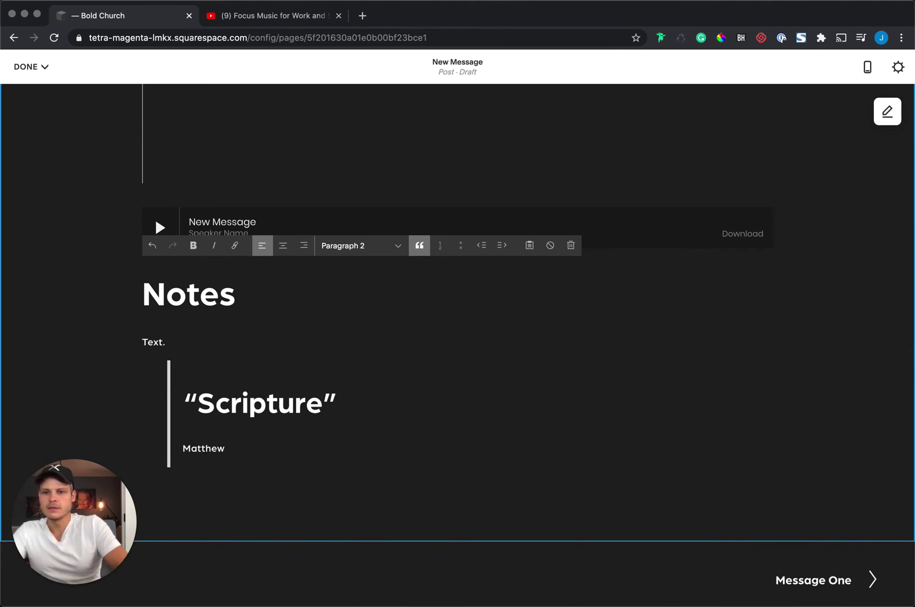
pyautogui.write(' 12:1-')
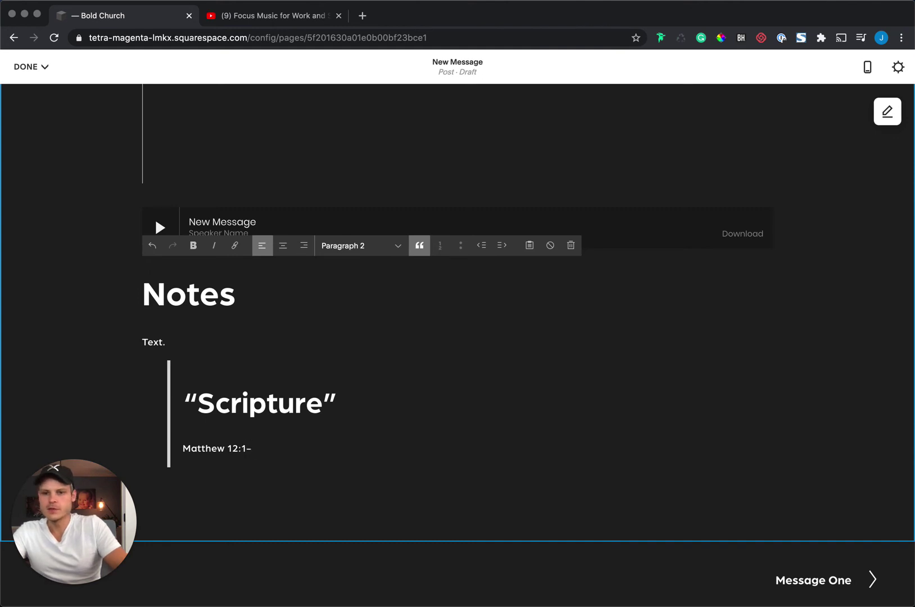
pyautogui.write('2')
pyautogui.scroll(-2, 612, 406)
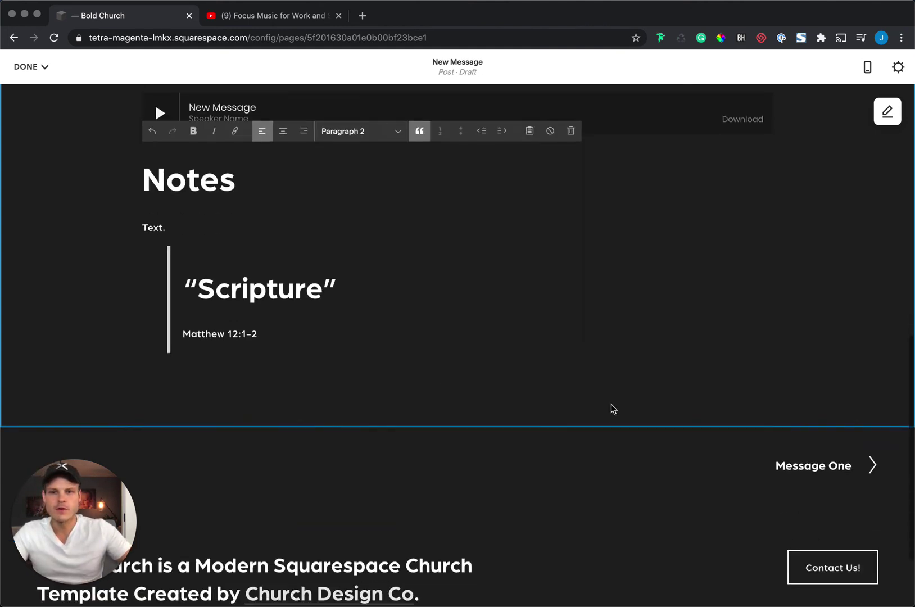
pyautogui.scroll(2, 407, 329)
pyautogui.click(529, 177)
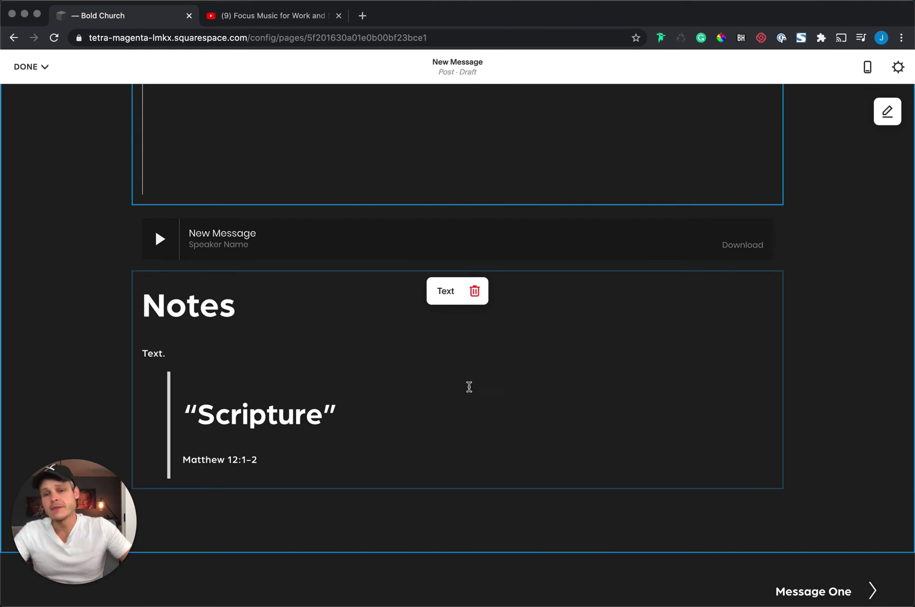
pyautogui.scroll(4, 469, 387)
pyautogui.scroll(-3, 827, 362)
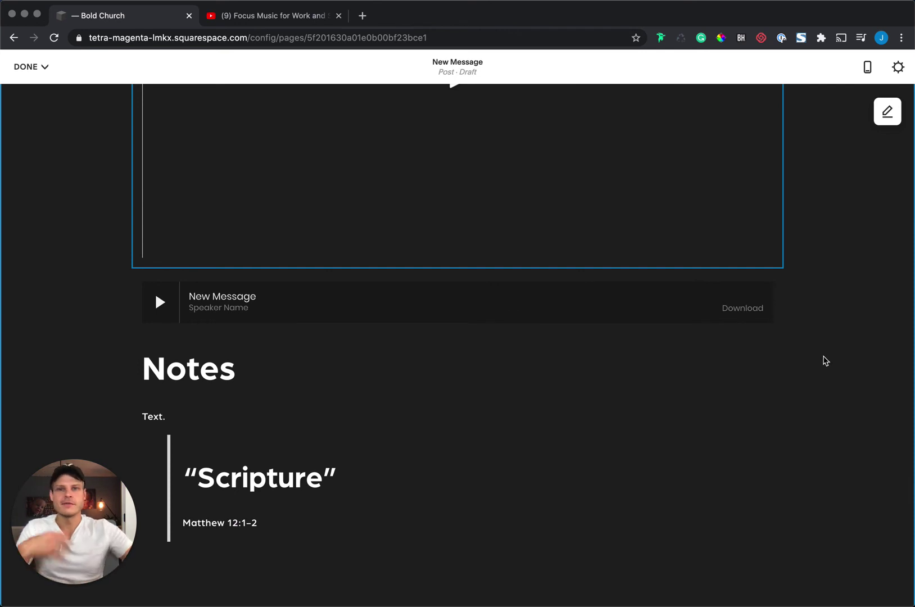
pyautogui.scroll(5, 812, 358)
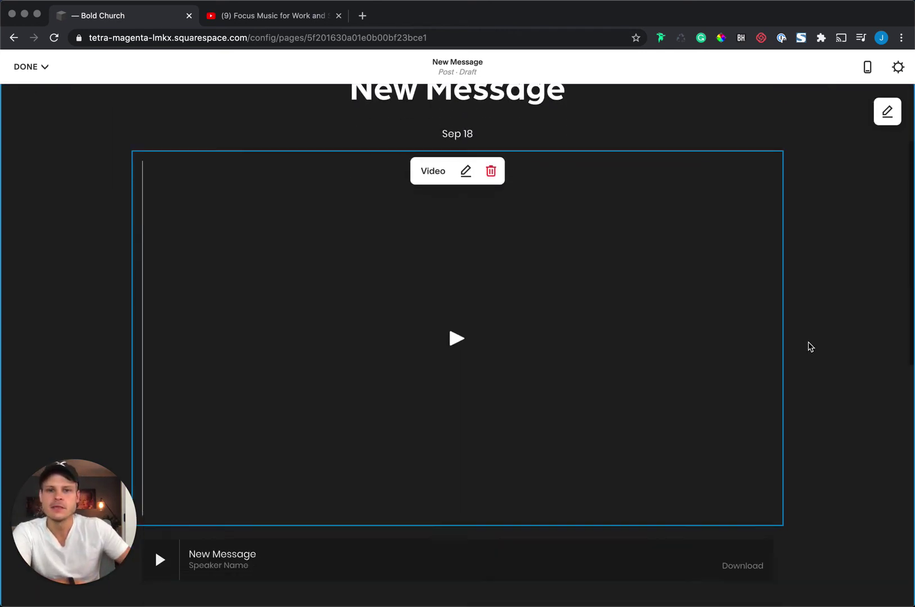
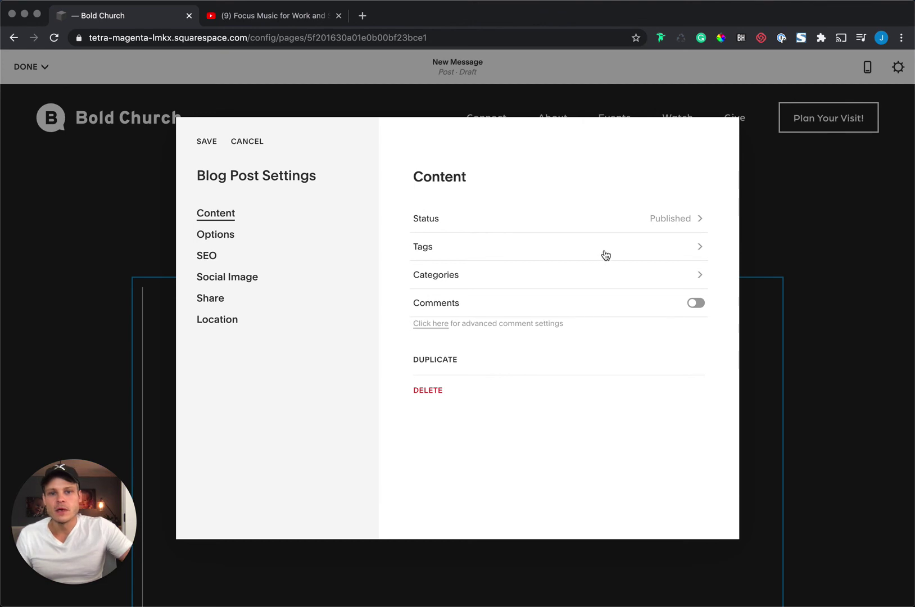
# Add the tag "Speaker Name Three" to the post in its content settings and return to the content overview
pyautogui.click(605, 250)
pyautogui.click(481, 187)
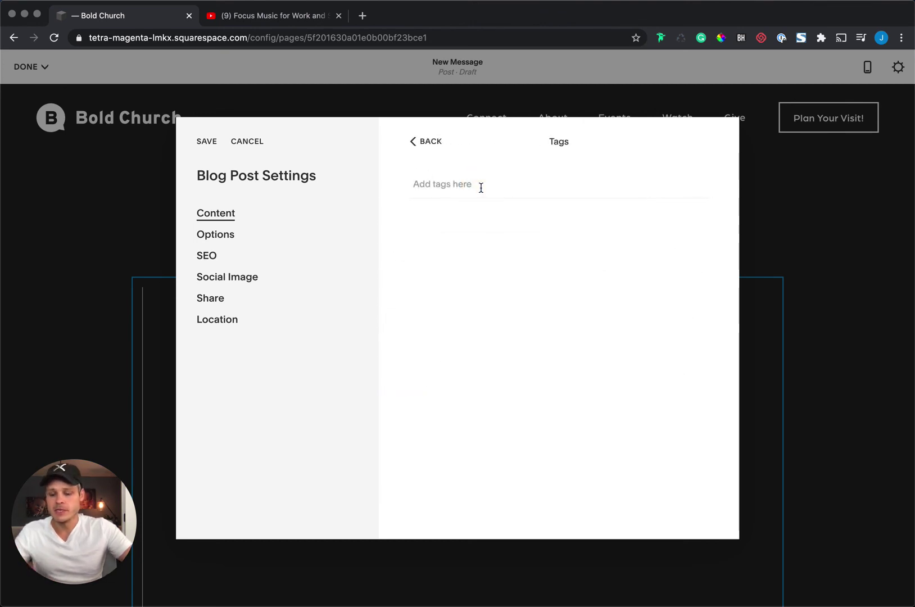
pyautogui.write('Sp')
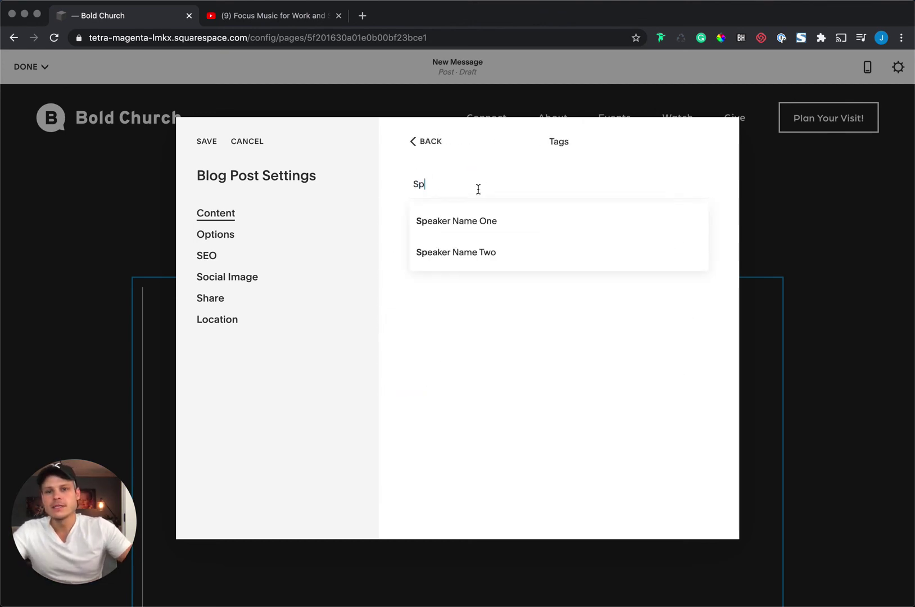
pyautogui.write('eaker T')
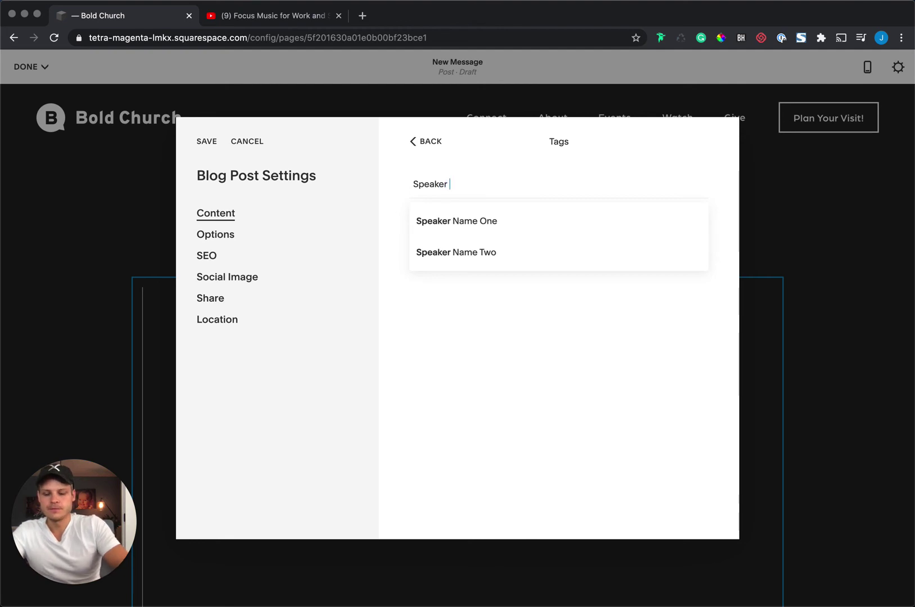
pyautogui.press('BackSpace')
pyautogui.press('BackSpace')
pyautogui.press('BackSpace')
pyautogui.press('BackSpace')
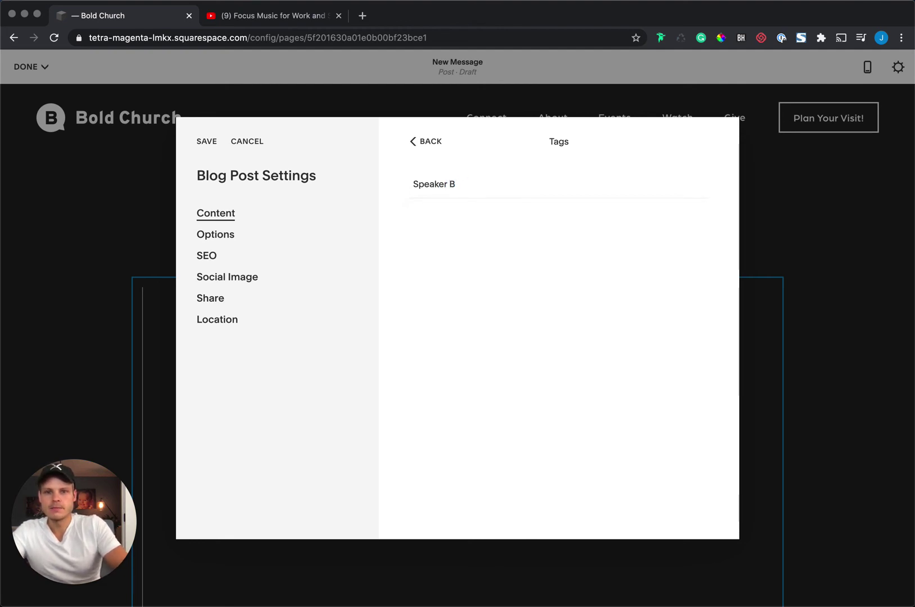
pyautogui.write('NameT')
pyautogui.press('BackSpace')
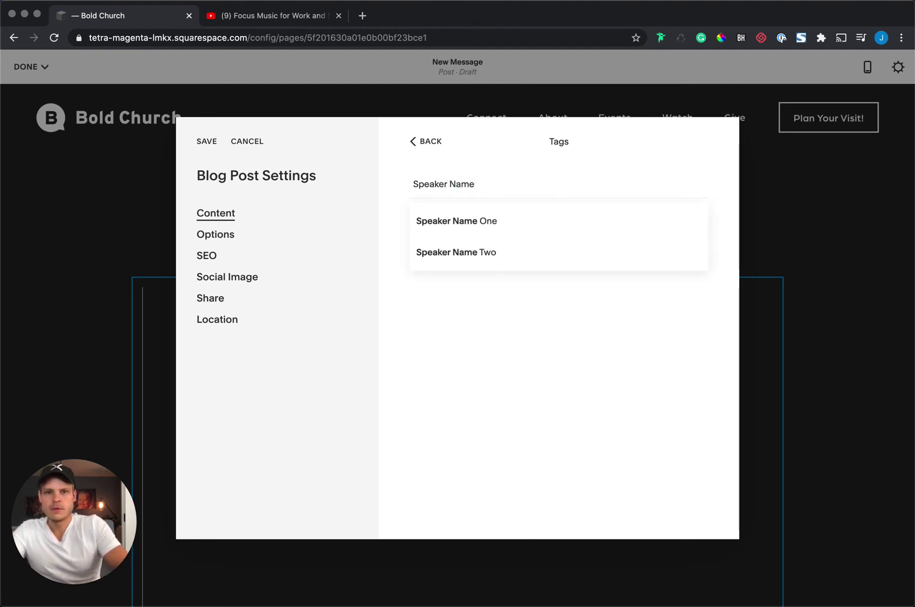
pyautogui.write('Three')
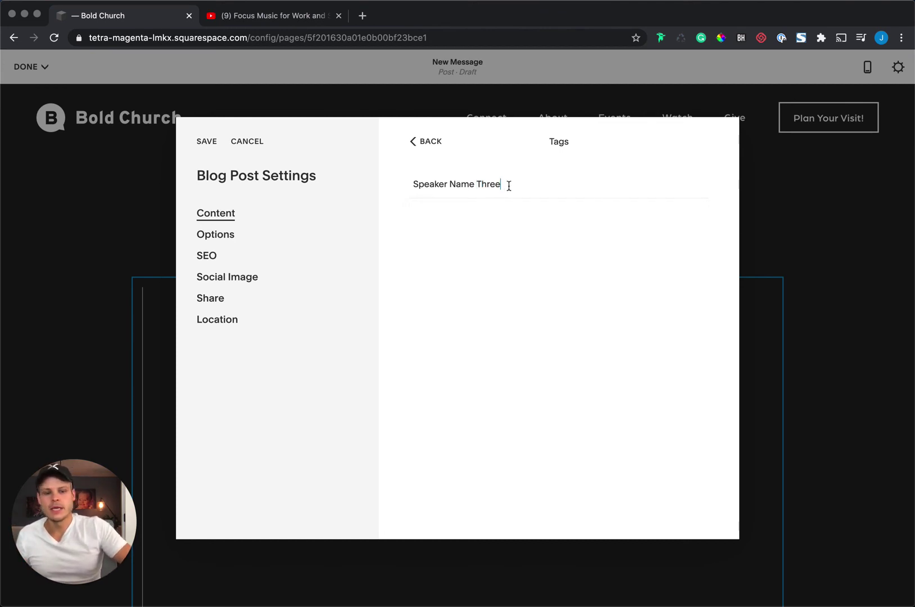
pyautogui.press('Return')
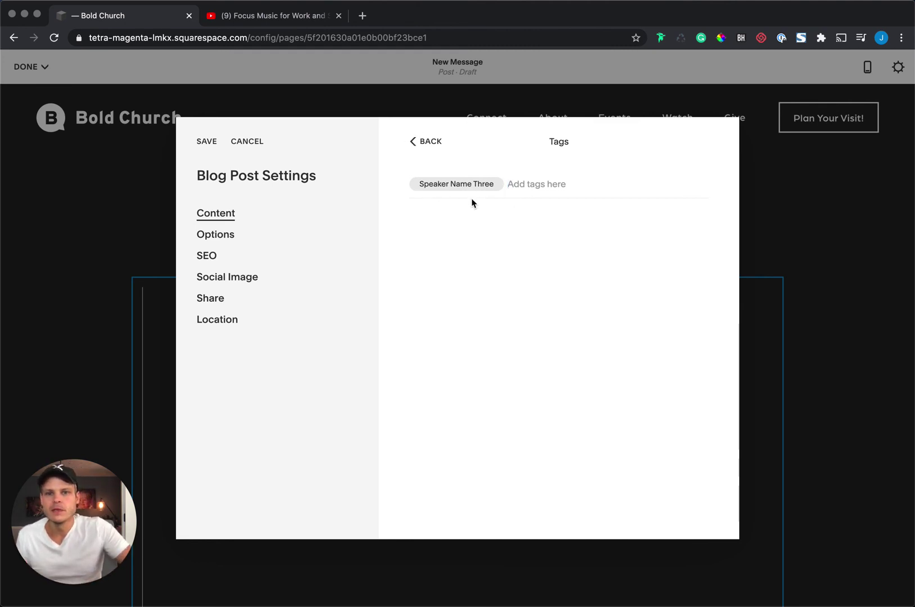
pyautogui.click(417, 143)
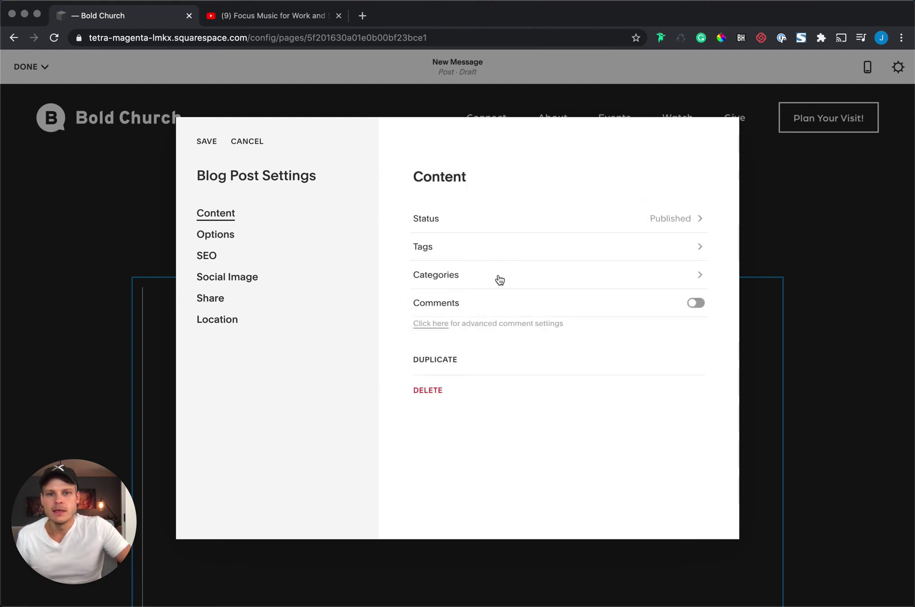
# Assign the existing category "Series Title One" to the post and return to the content overview
pyautogui.click(501, 281)
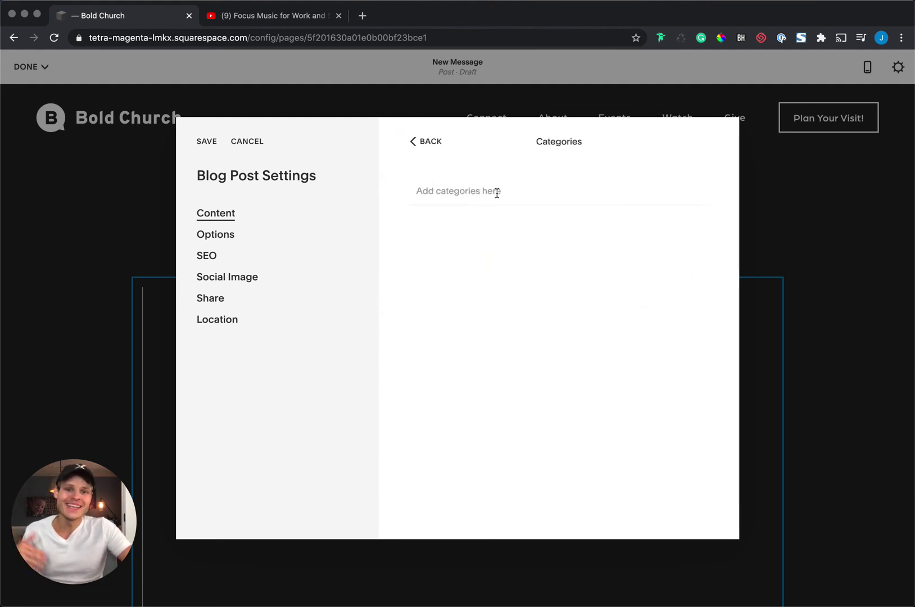
pyautogui.click(497, 192)
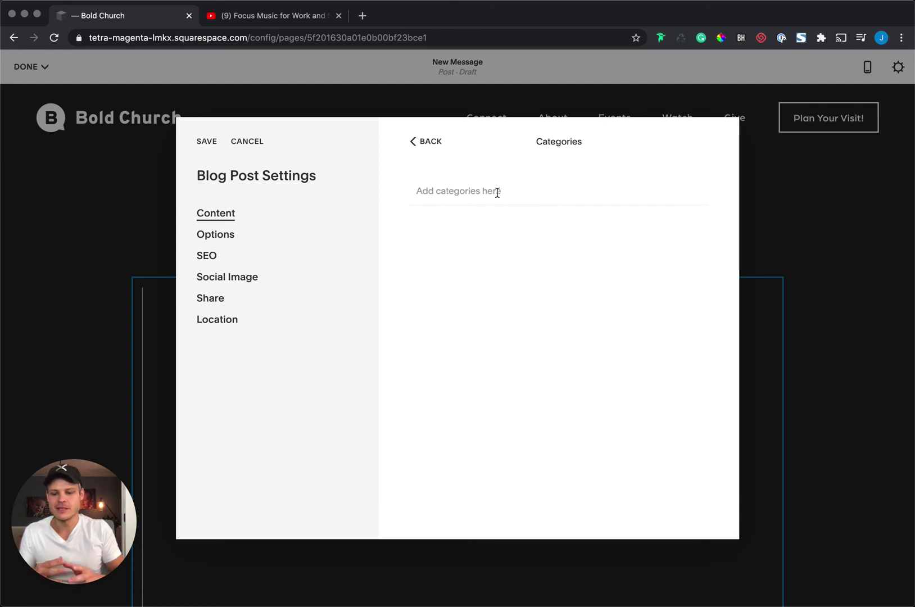
pyautogui.write('S')
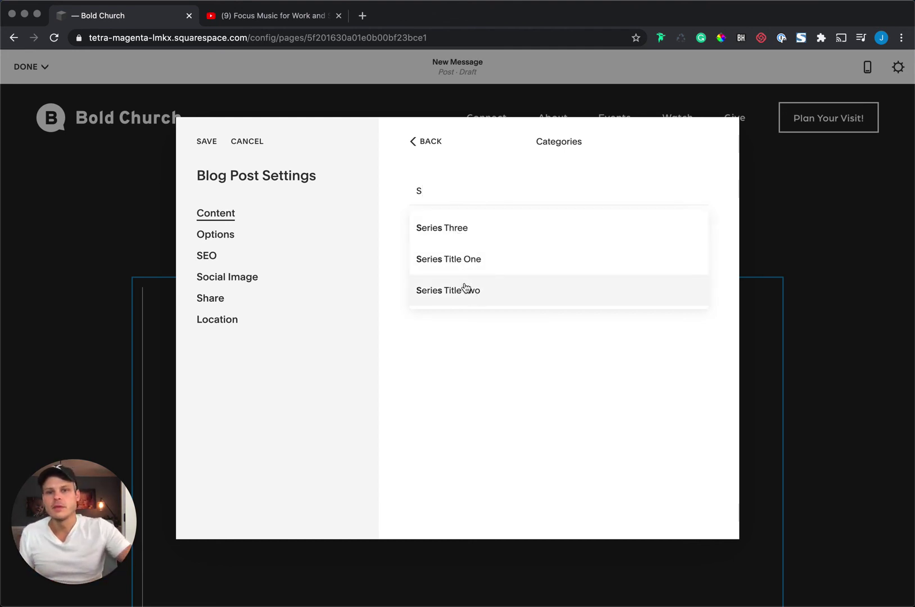
pyautogui.click(471, 264)
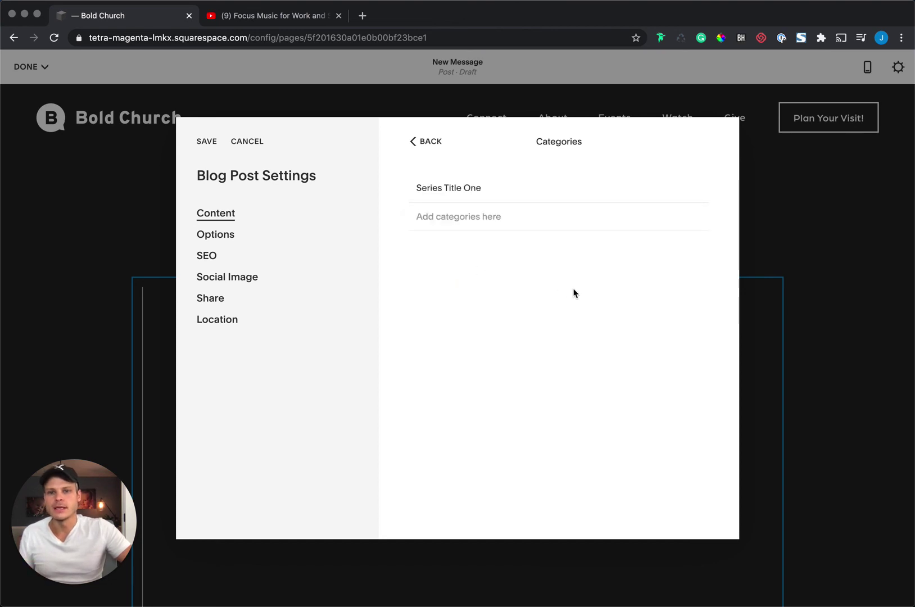
pyautogui.click(474, 193)
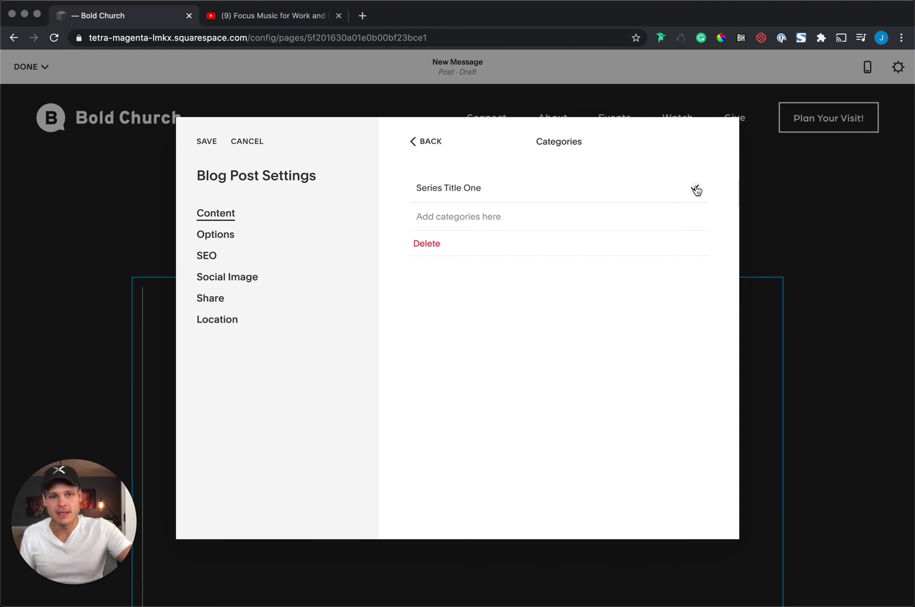
pyautogui.click(433, 141)
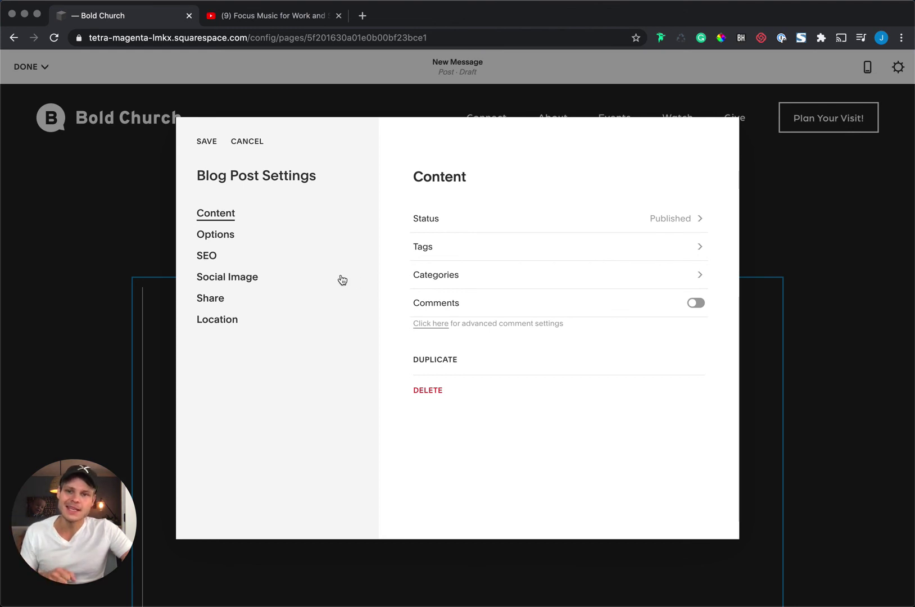
# Upload horizon-1.jpg from Church Design Co > Template Assets > Bold Church Assets as the post's thumbnail image
pyautogui.click(213, 237)
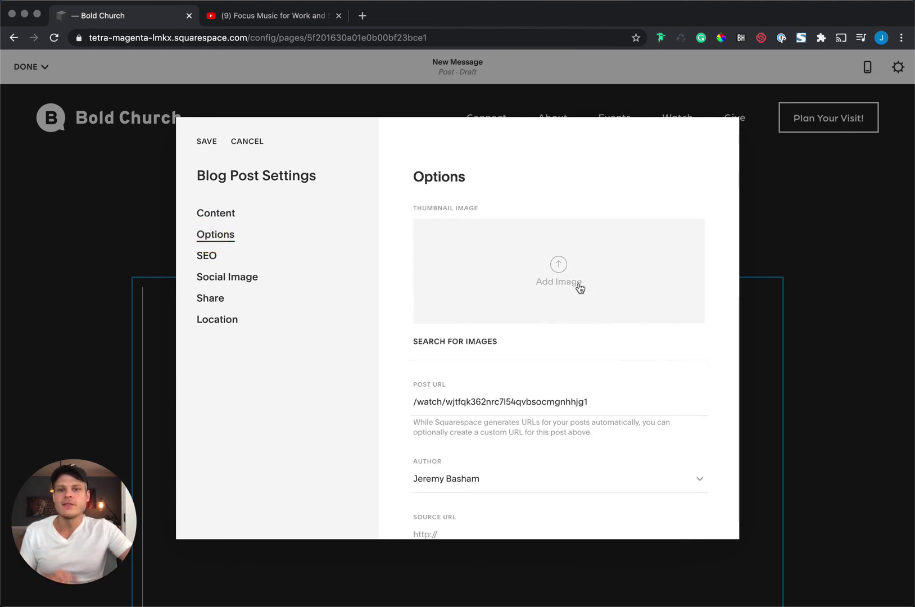
pyautogui.click(557, 263)
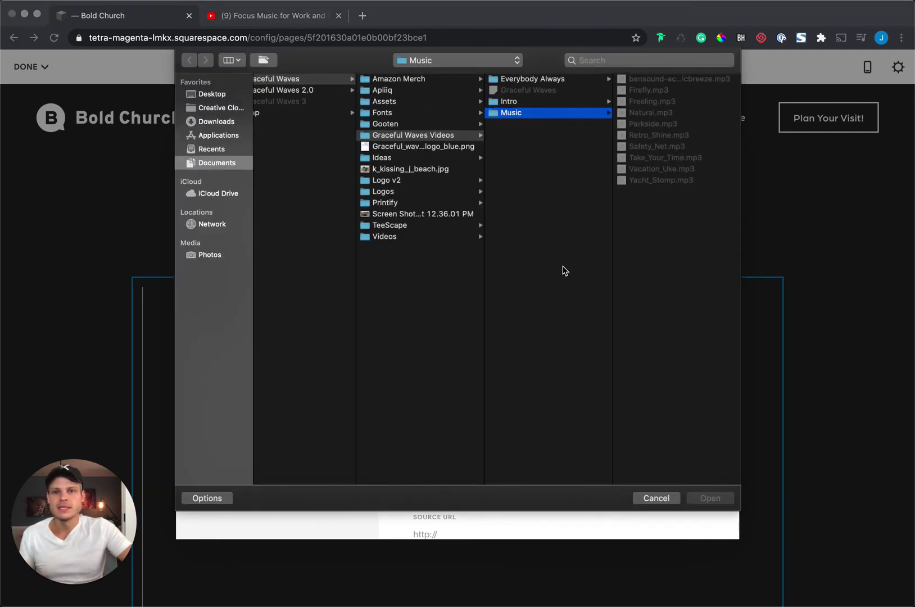
pyautogui.hscroll(-5, 441, 235)
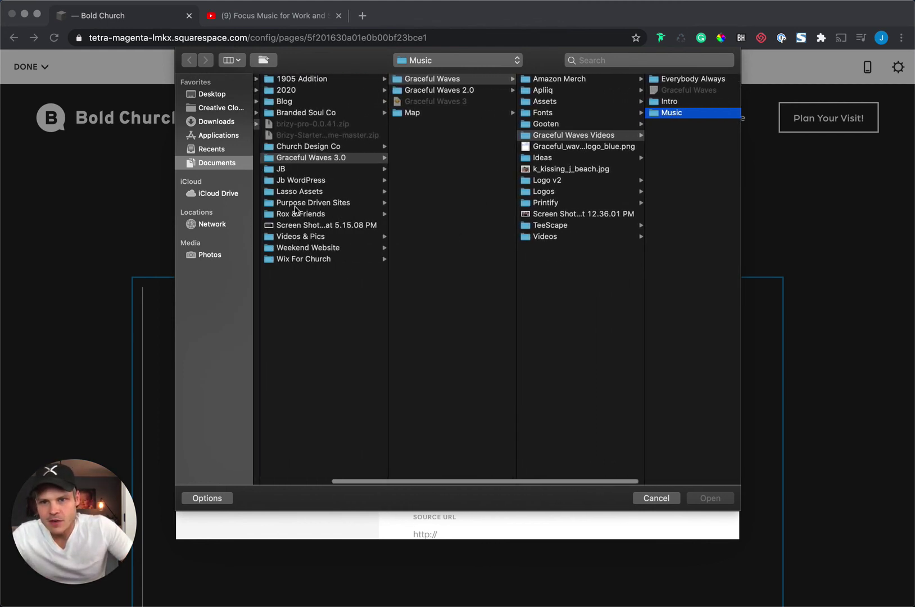
pyautogui.click(333, 147)
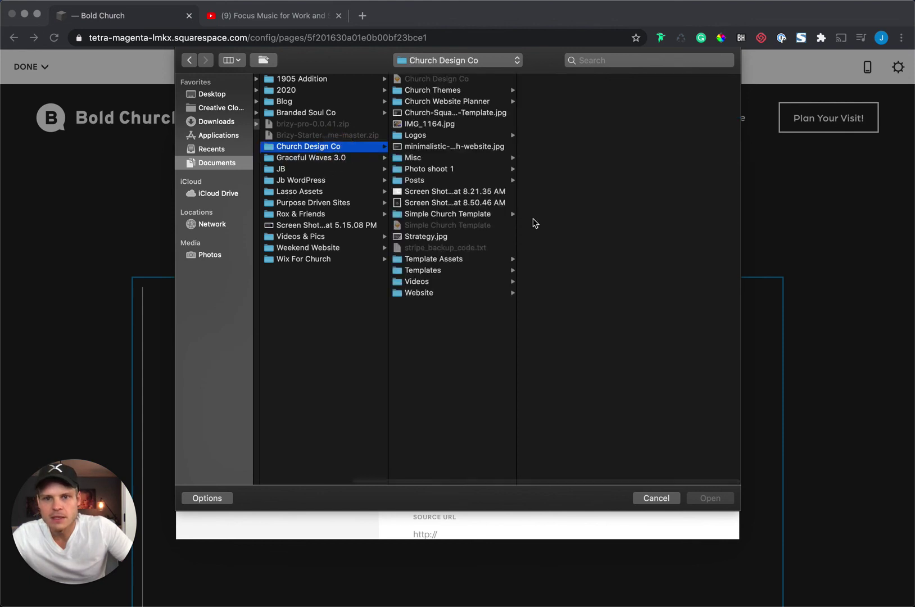
pyautogui.click(454, 260)
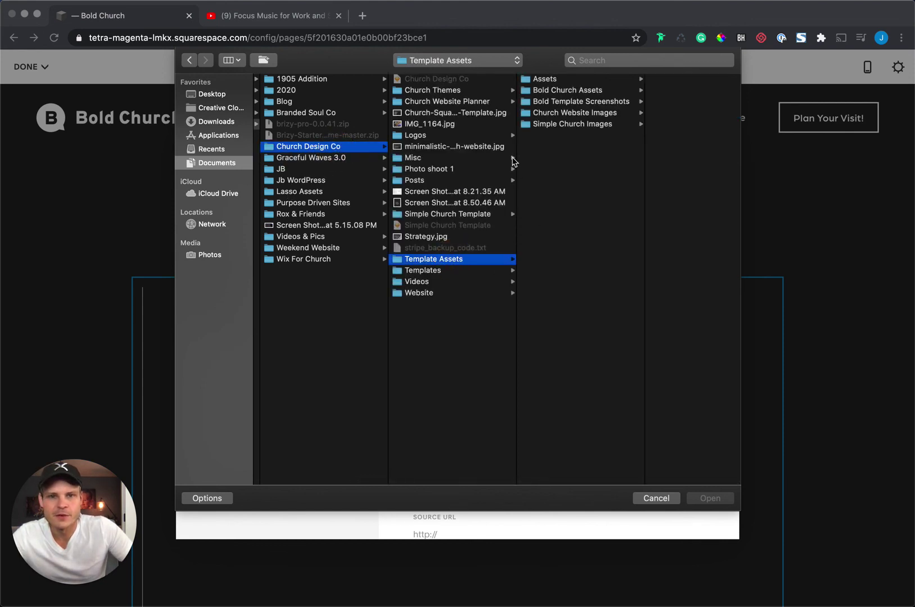
pyautogui.click(576, 90)
pyautogui.click(655, 247)
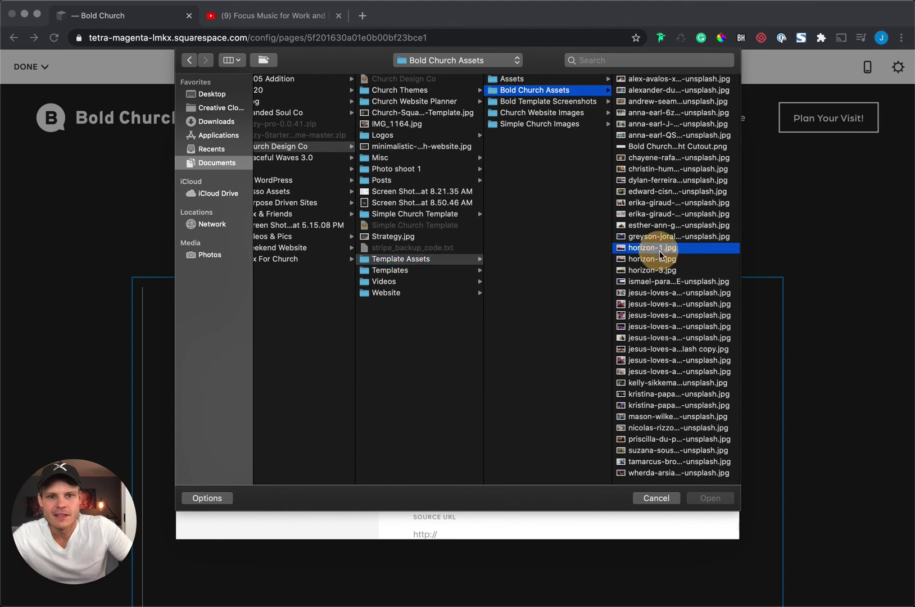
pyautogui.click(710, 498)
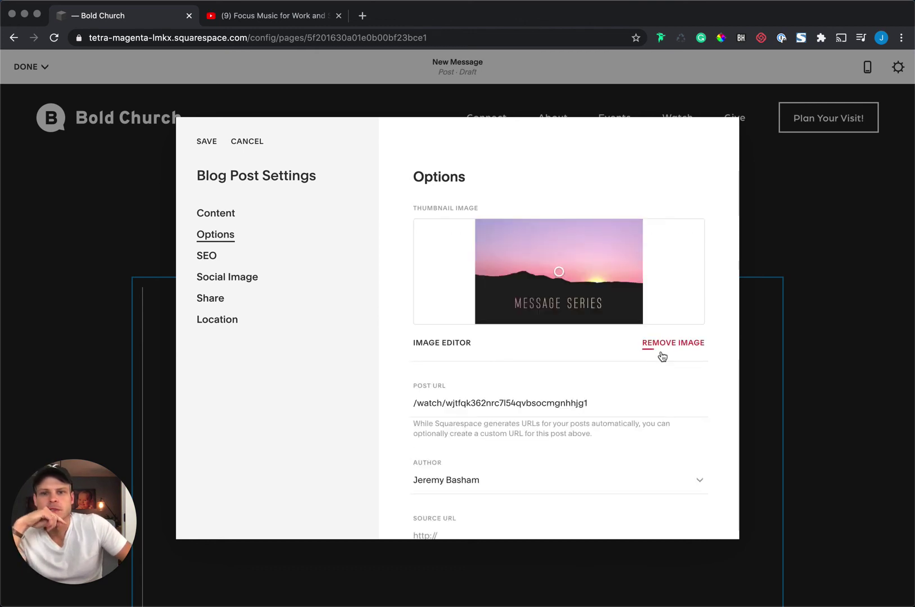
# Change the post URL to /watch/new-message-title and save the blog post settings
pyautogui.scroll(-2, 659, 355)
pyautogui.moveTo(447, 380); pyautogui.dragTo(625, 372)
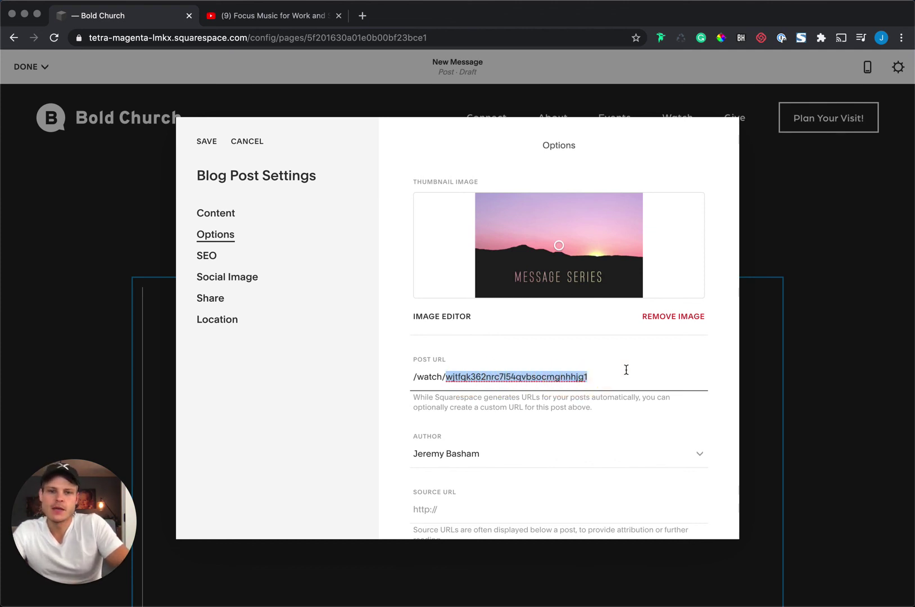
pyautogui.write('new-message')
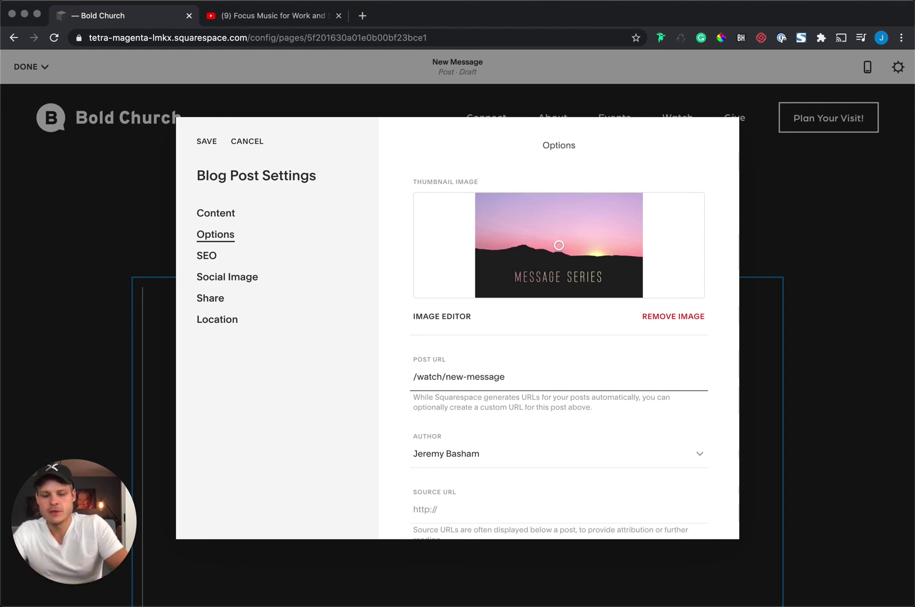
pyautogui.write('-title')
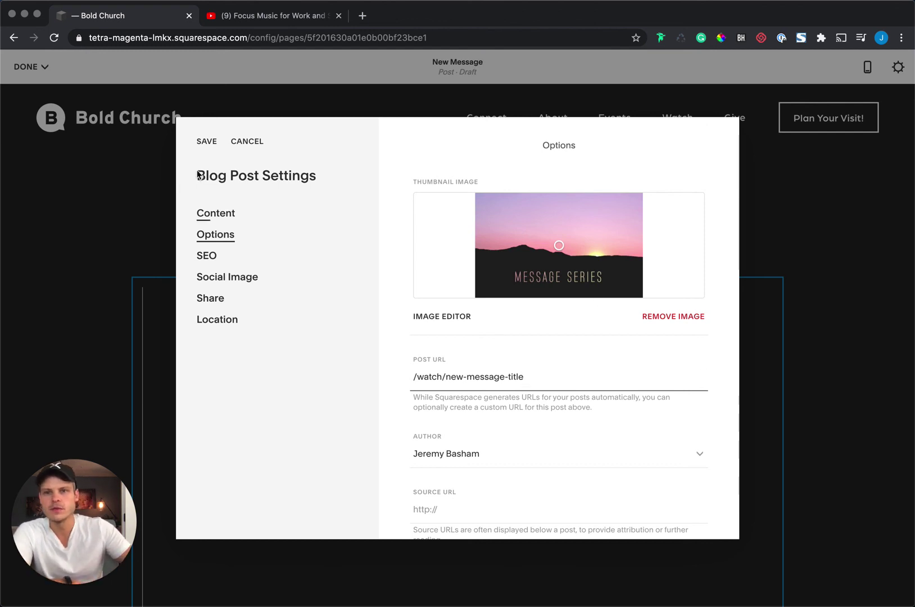
pyautogui.click(207, 141)
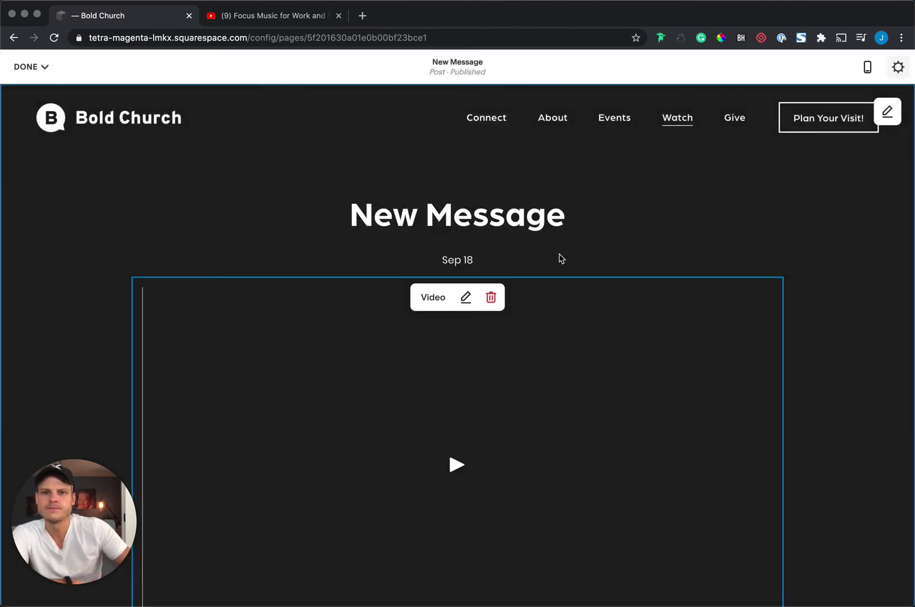
# Save the New Message post and leave page editing
pyautogui.scroll(-5, 619, 273)
pyautogui.scroll(5, 651, 272)
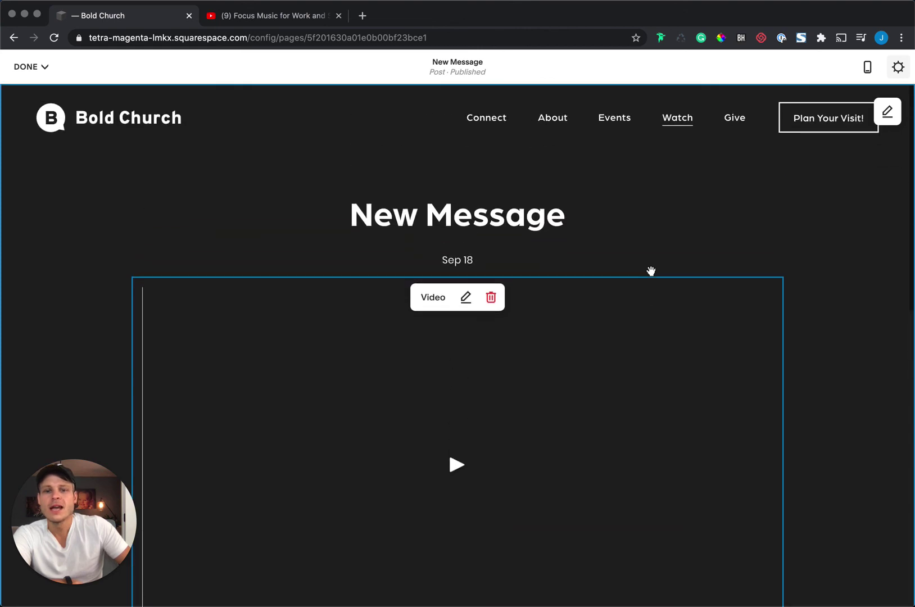
pyautogui.click(28, 66)
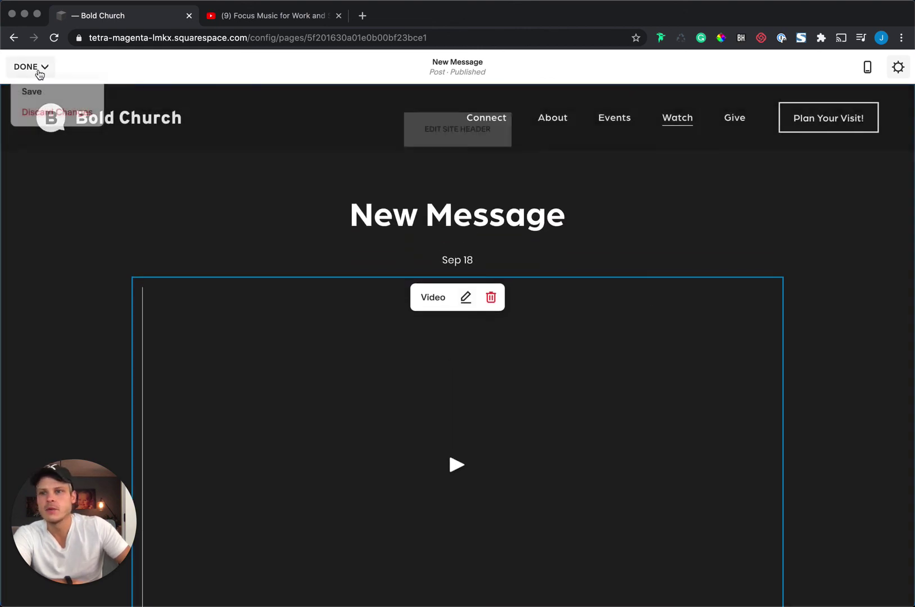
pyautogui.click(30, 89)
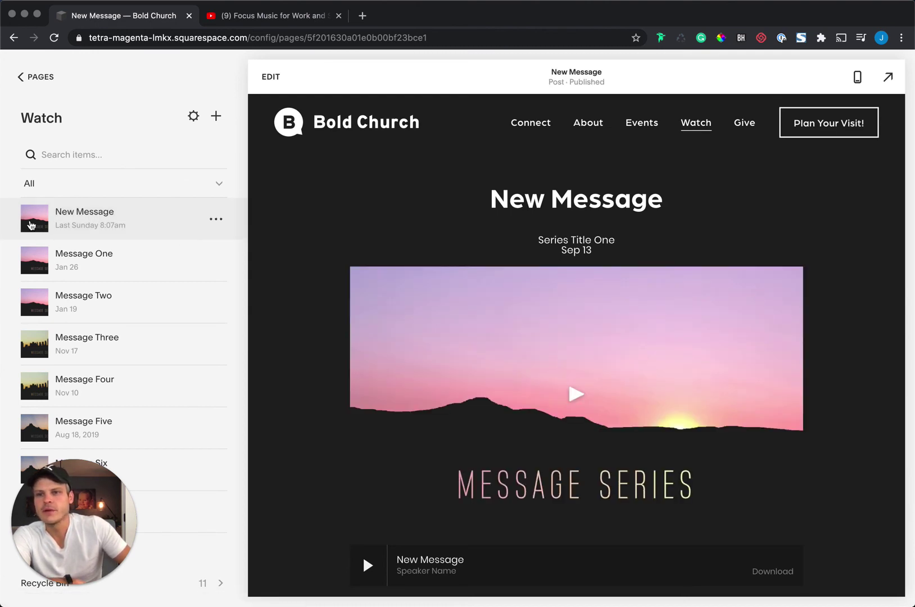
# Test the post's embedded video and its audio player by briefly playing and pausing each one
pyautogui.scroll(-3, 679, 343)
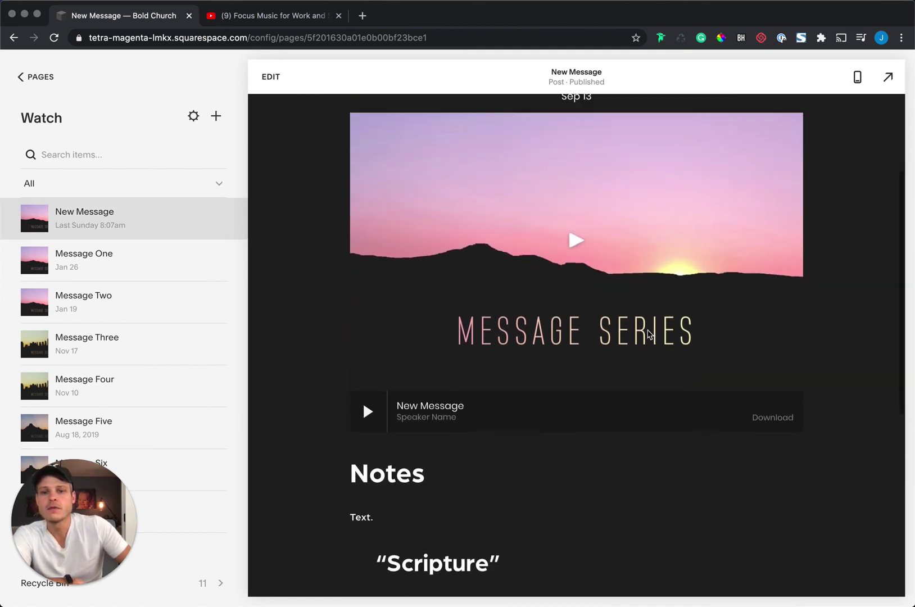
pyautogui.scroll(2, 650, 334)
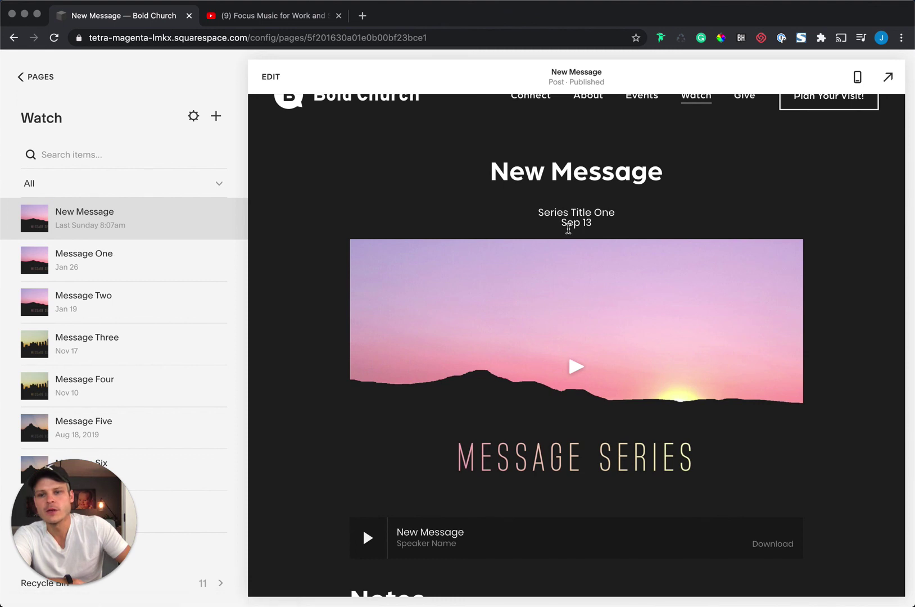
pyautogui.scroll(-1, 664, 329)
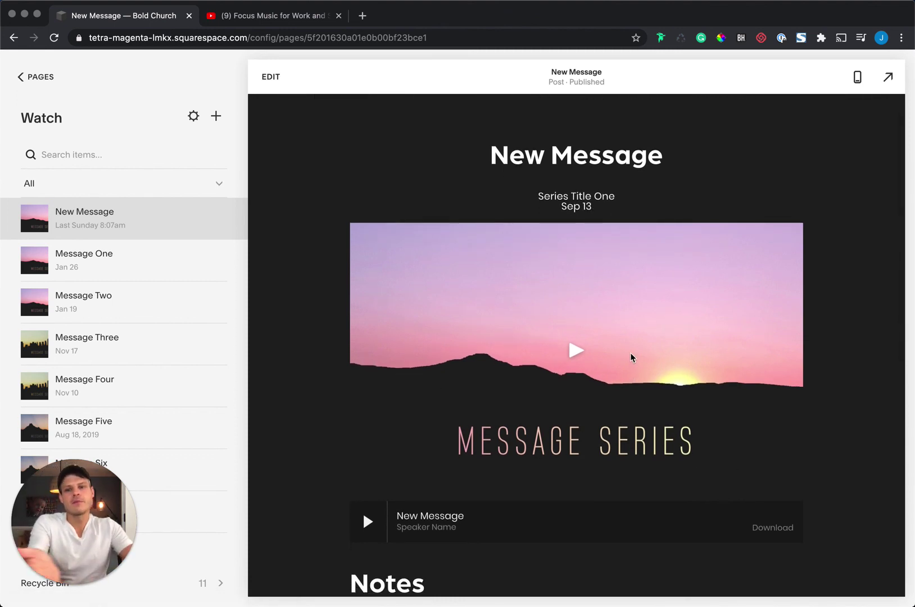
pyautogui.scroll(-2, 592, 362)
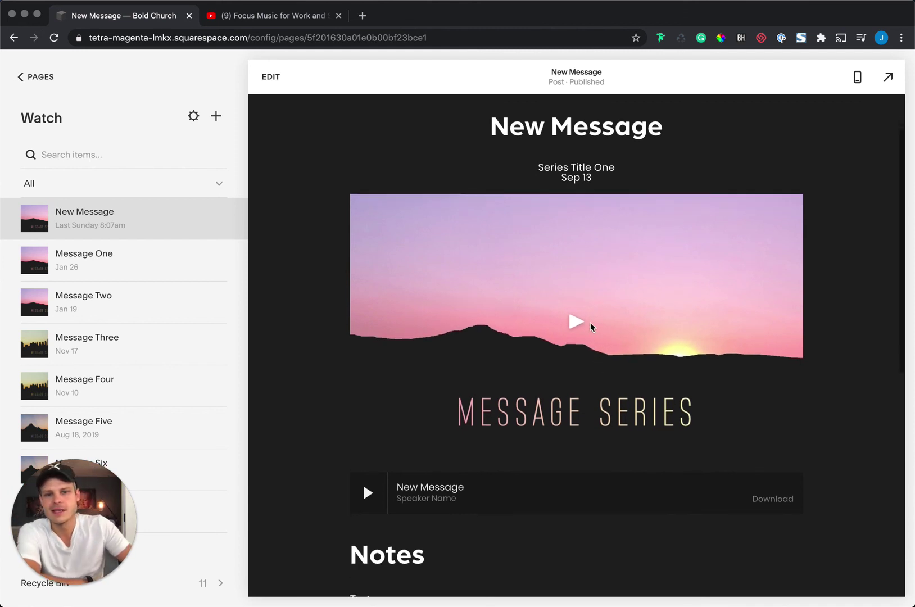
pyautogui.click(577, 321)
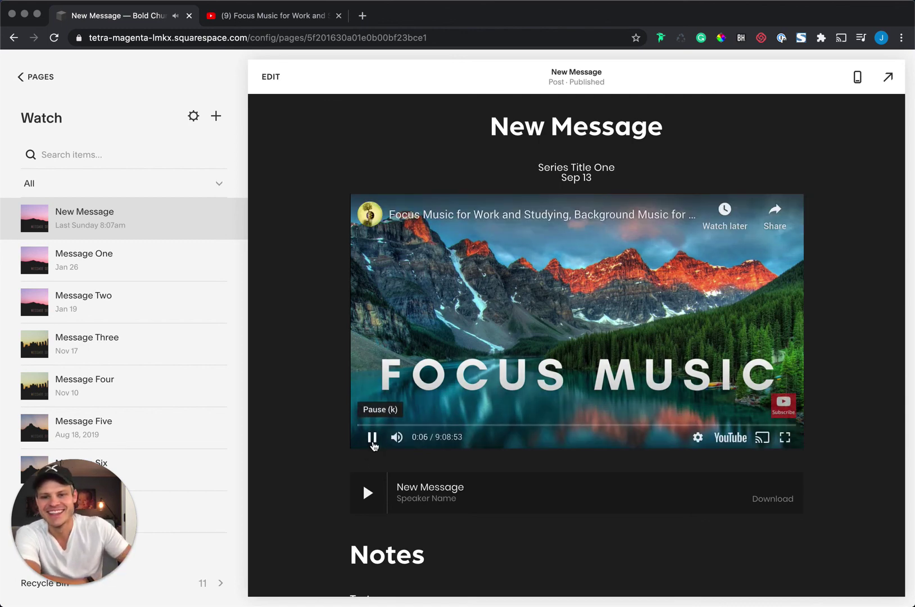
pyautogui.click(372, 435)
pyautogui.scroll(-3, 599, 443)
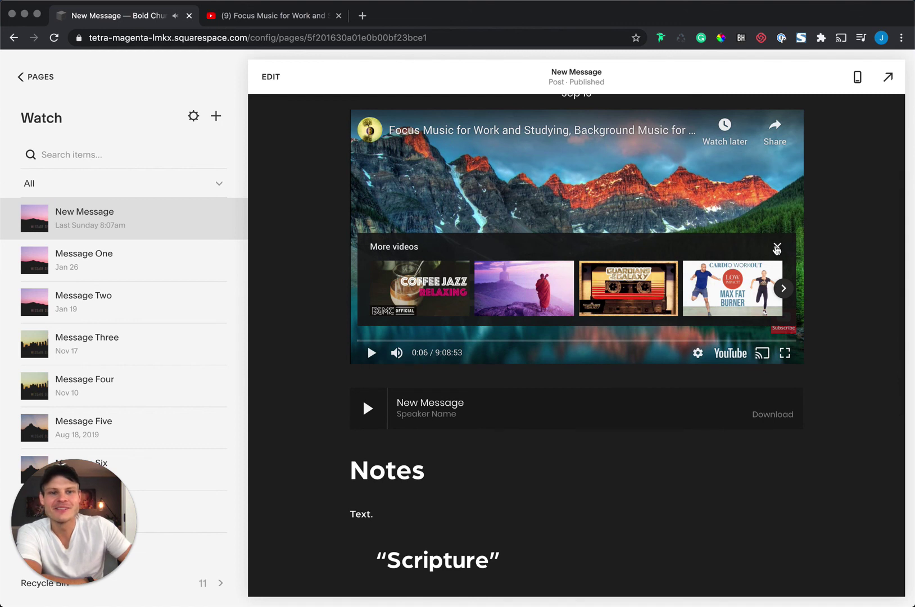
pyautogui.click(775, 246)
pyautogui.click(368, 410)
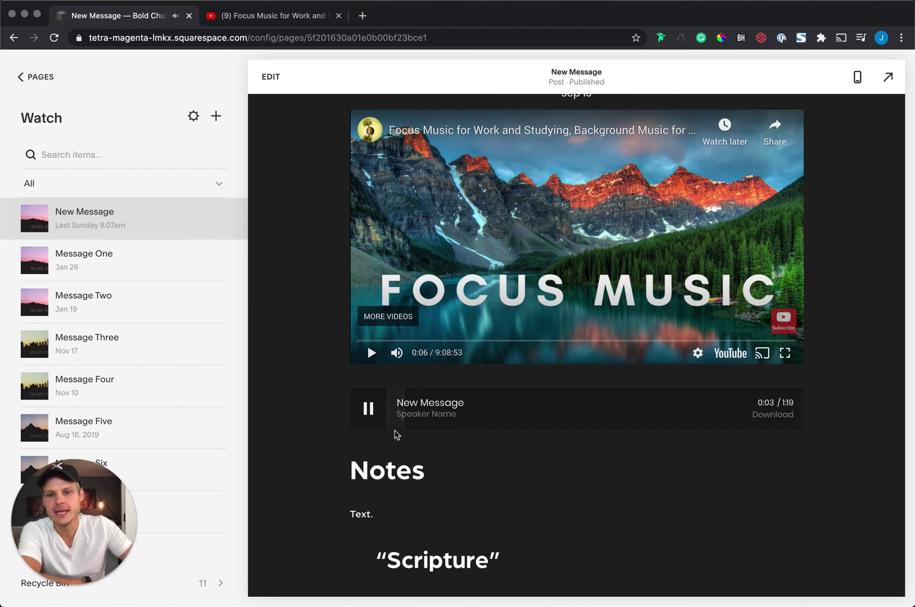
pyautogui.click(369, 411)
# Review the post's notes, scripture quote, speaker tag, series category and date from heading to footer
pyautogui.scroll(-3, 425, 435)
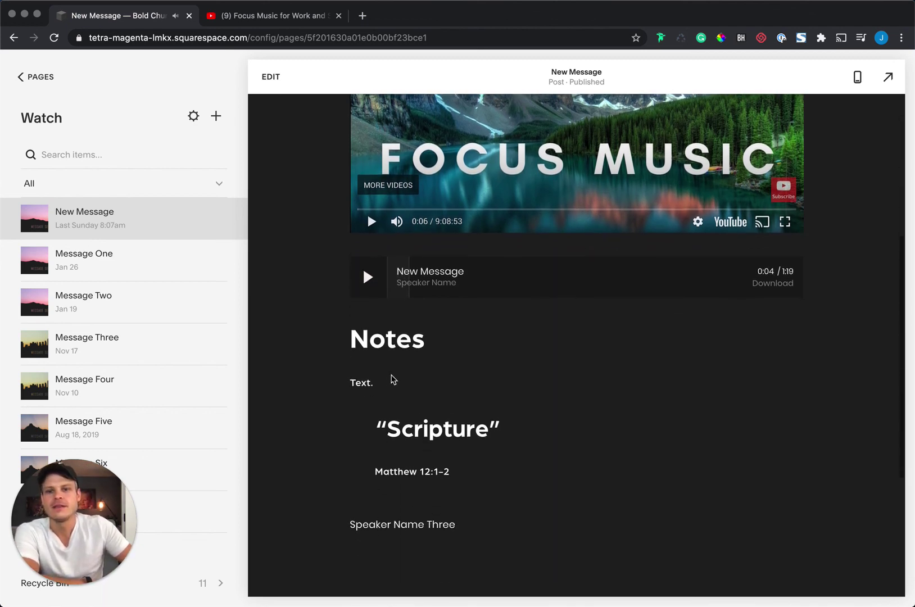
pyautogui.scroll(-1, 591, 430)
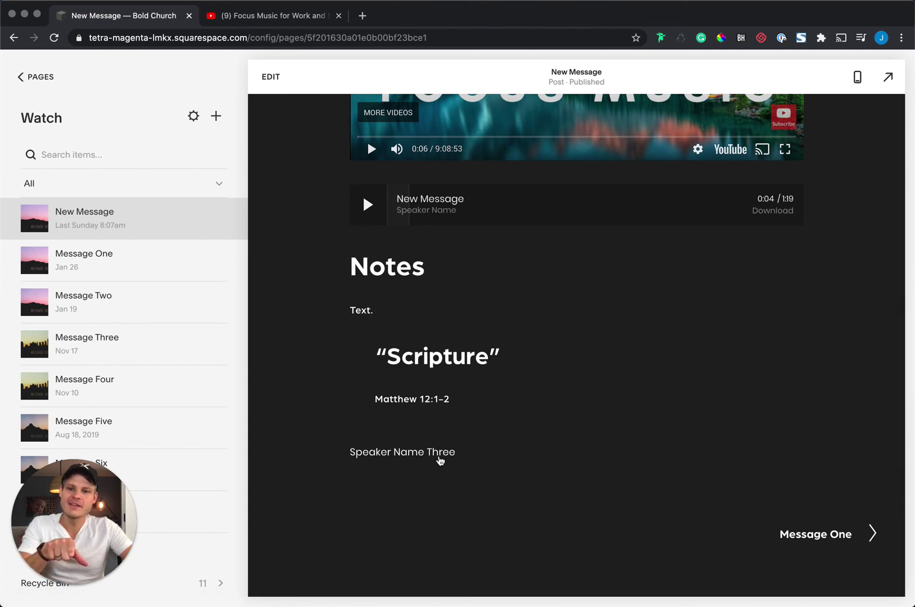
pyautogui.scroll(7, 537, 453)
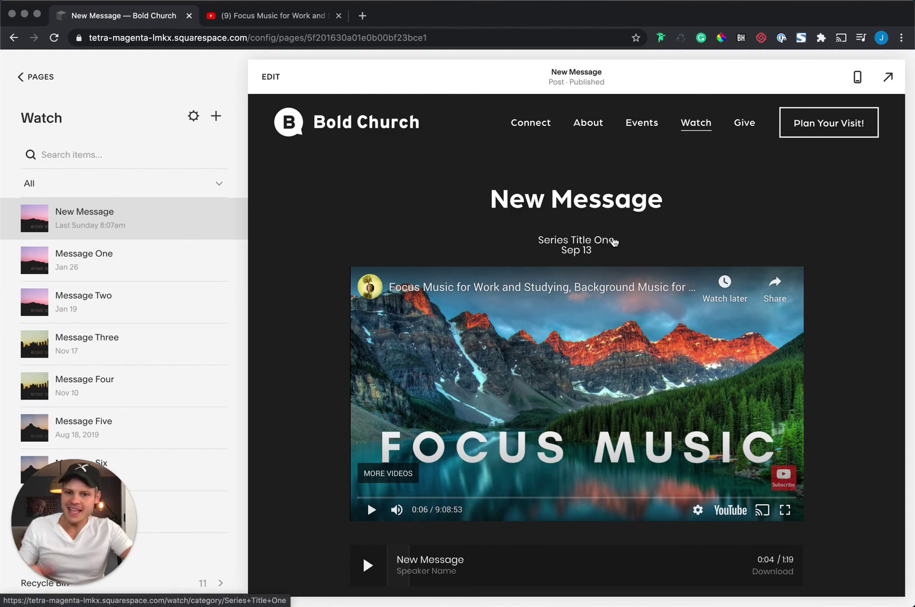
pyautogui.scroll(-6, 607, 242)
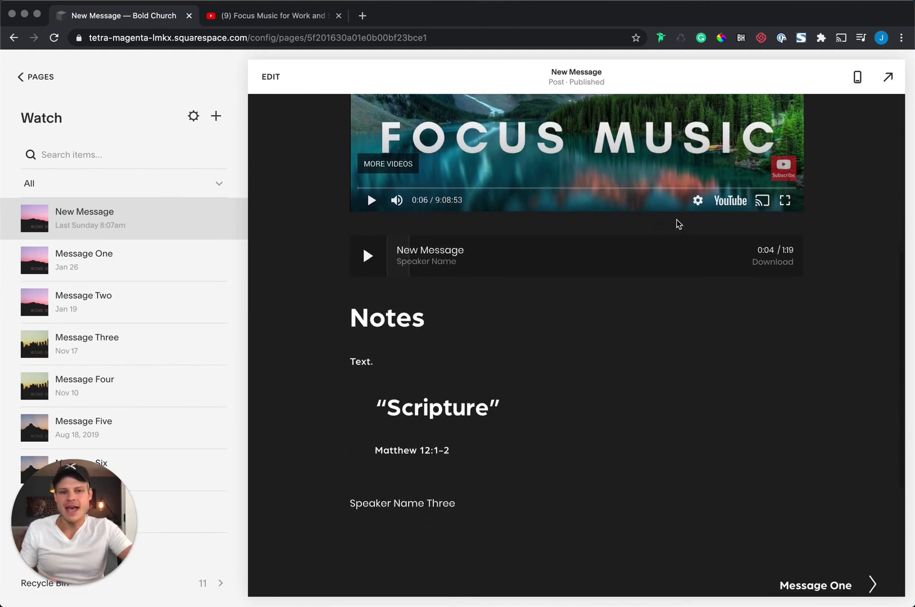
pyautogui.scroll(6, 676, 220)
pyautogui.scroll(-4, 677, 225)
pyautogui.scroll(-6, 678, 225)
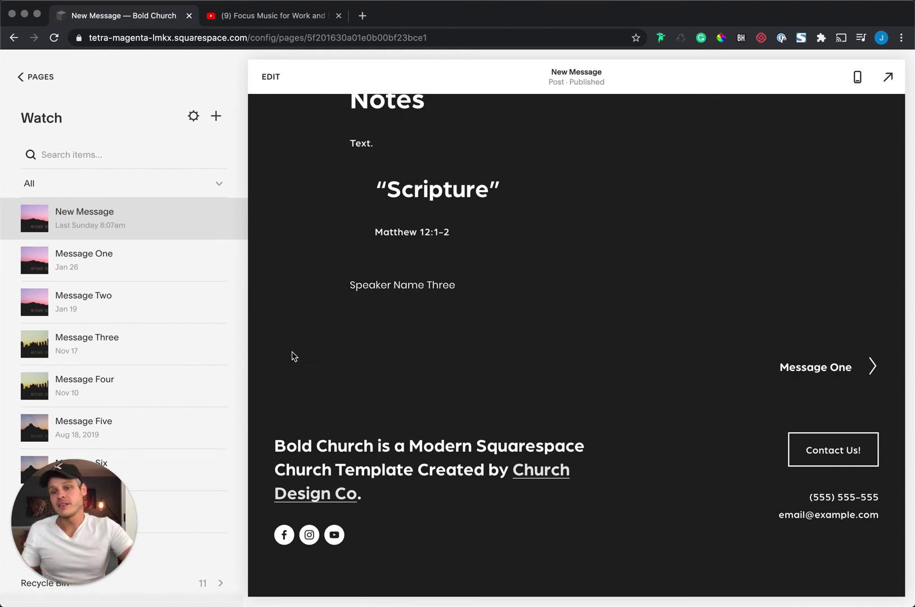
pyautogui.scroll(10, 414, 338)
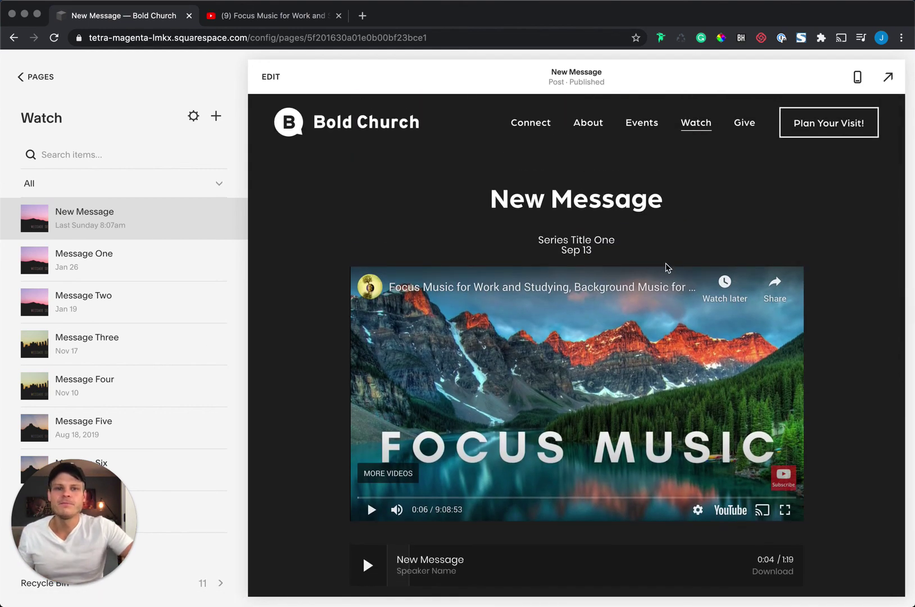
# Open the site's Watch page and examine how the message is listed in the message grid
pyautogui.click(696, 123)
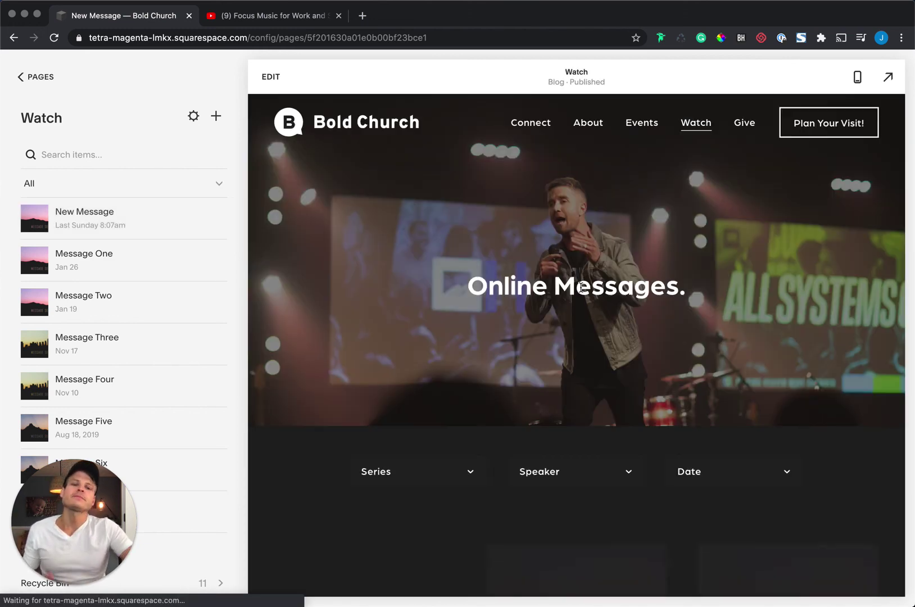
pyautogui.scroll(-7, 581, 291)
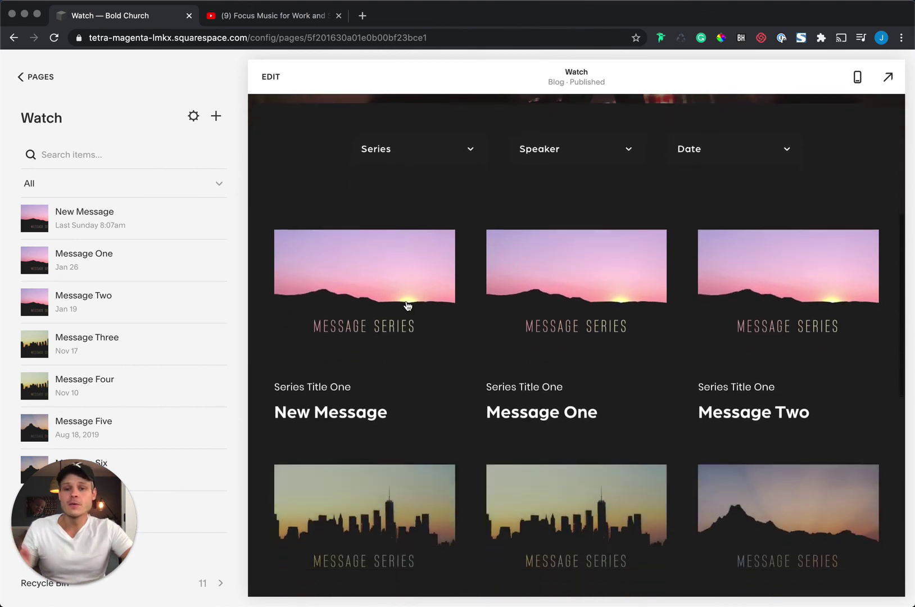
# Check the Speaker filter's options above the message grid, then collapse the filter and return to the Watch page's banner
pyautogui.scroll(4, 383, 265)
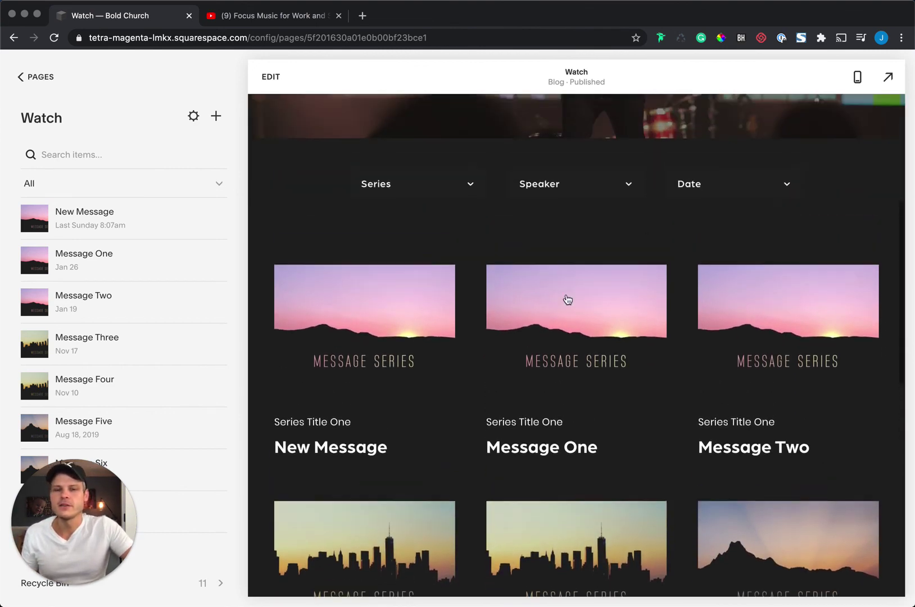
pyautogui.scroll(2, 707, 305)
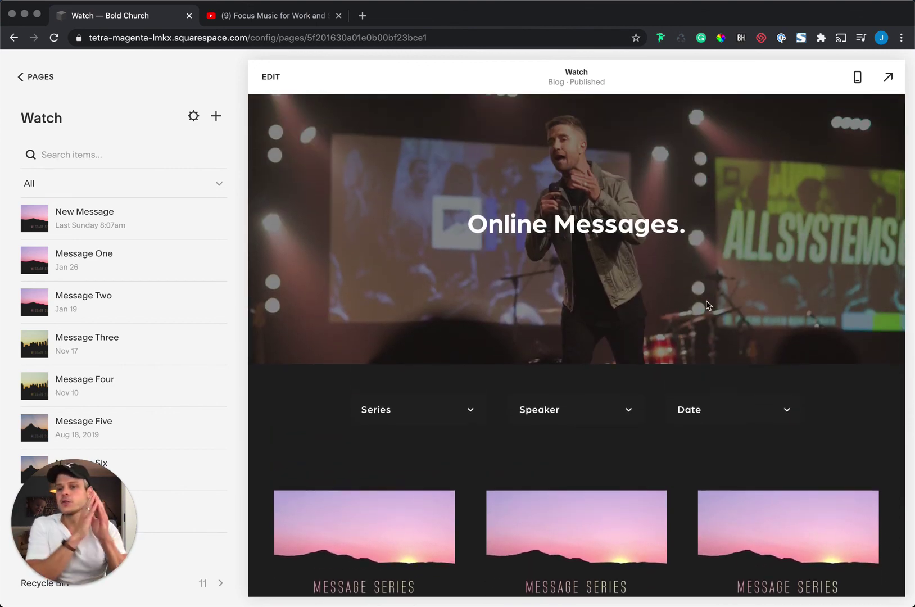
pyautogui.scroll(-5, 707, 305)
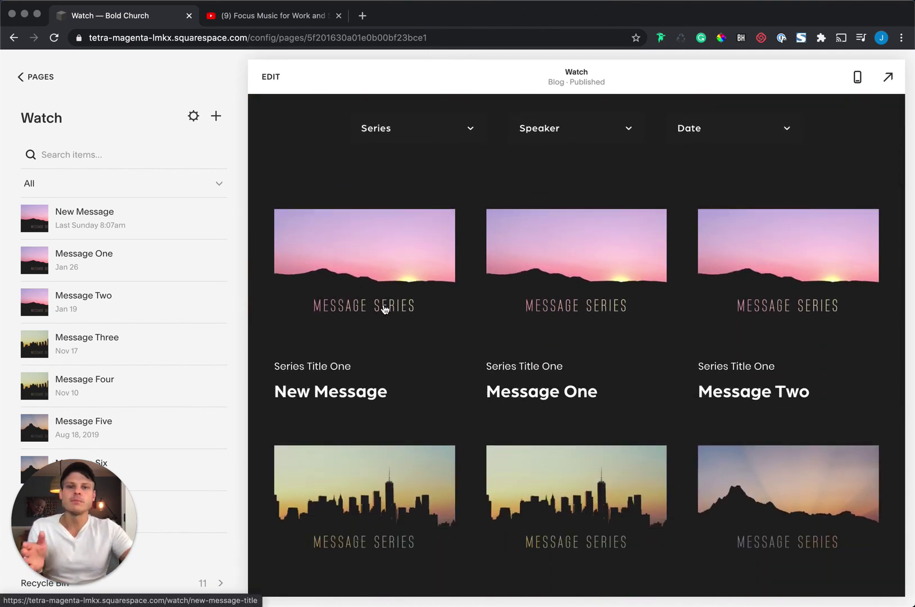
pyautogui.scroll(3, 568, 303)
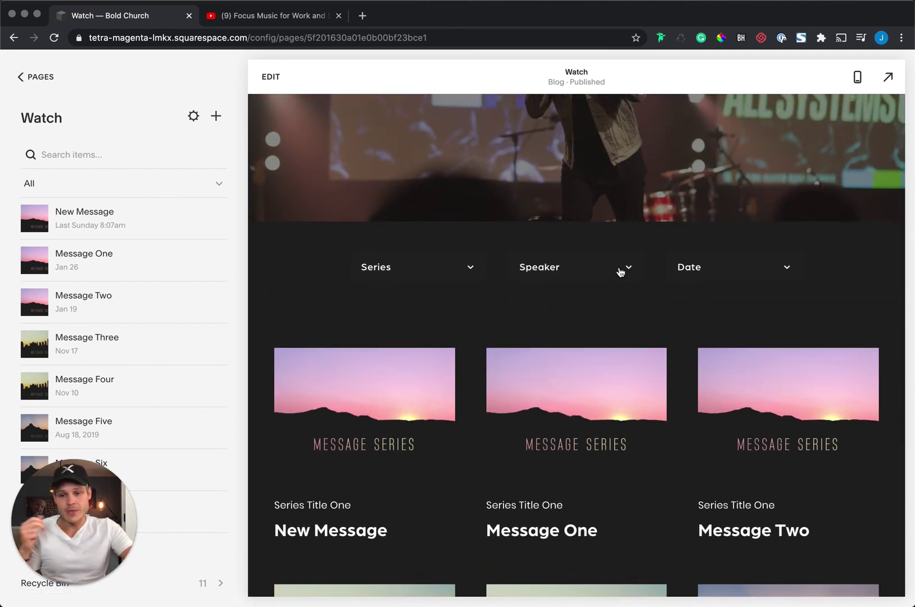
pyautogui.click(621, 272)
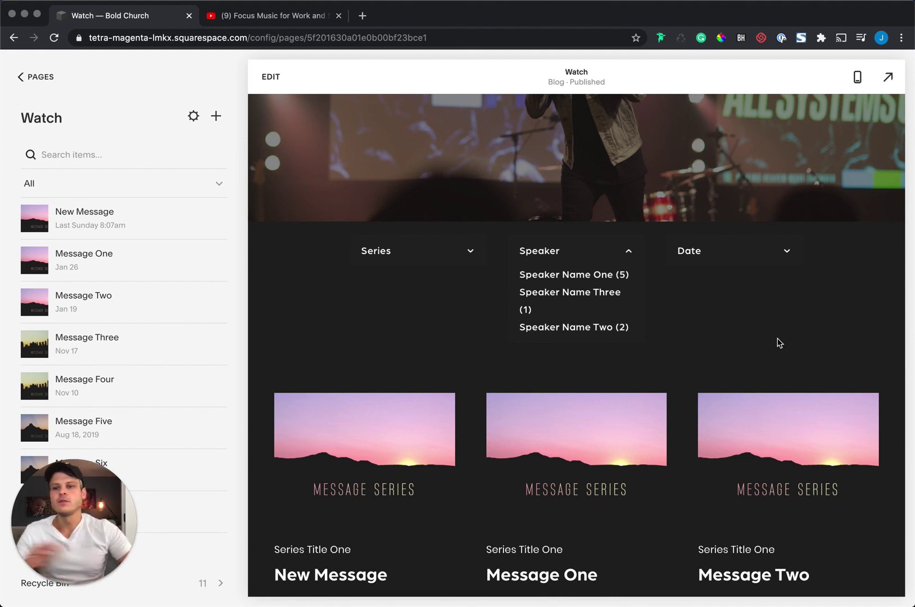
pyautogui.click(629, 252)
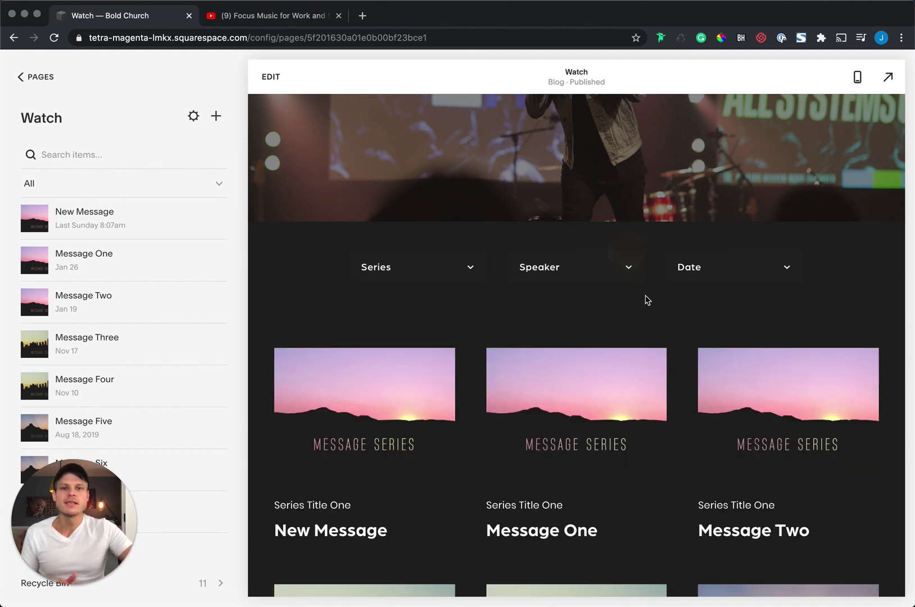
pyautogui.scroll(-3, 646, 301)
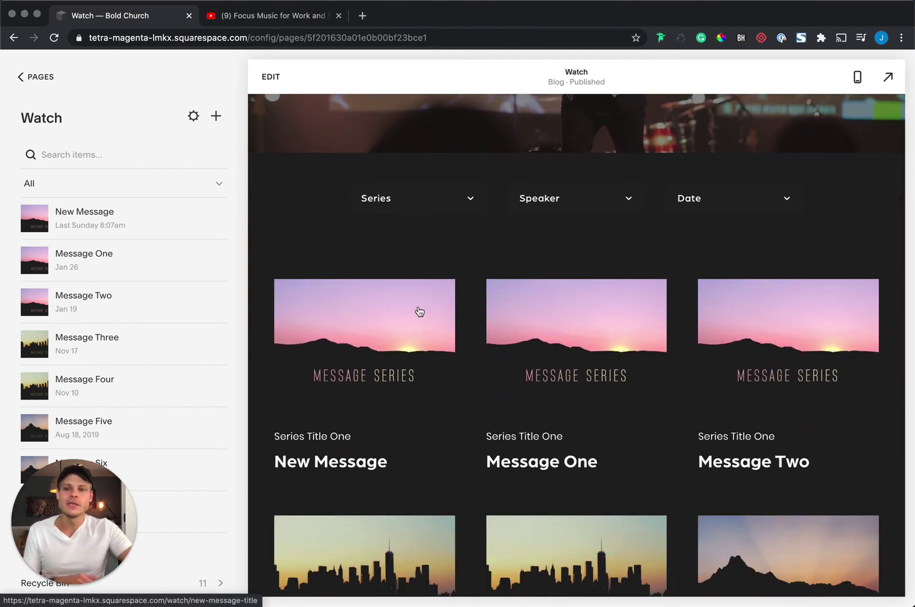
pyautogui.scroll(5, 511, 336)
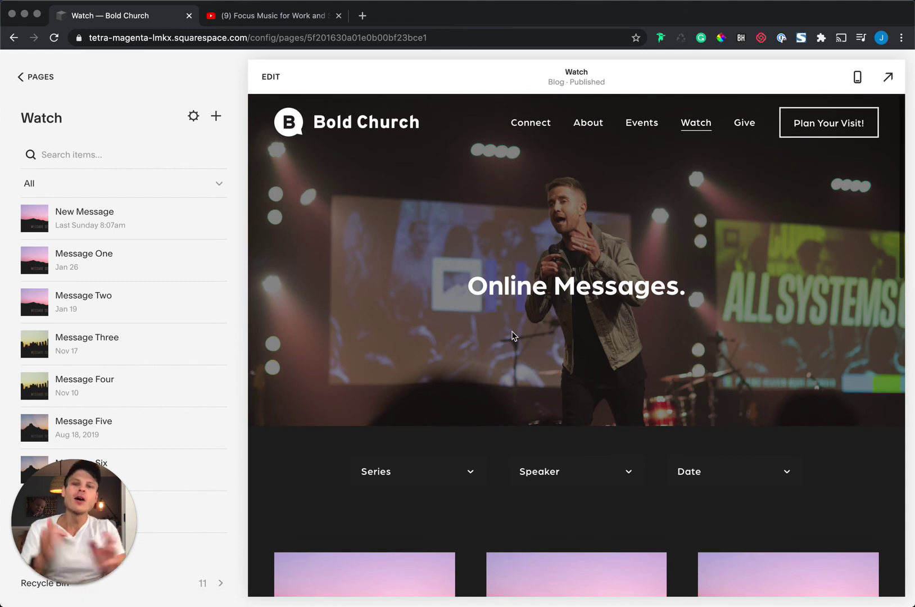